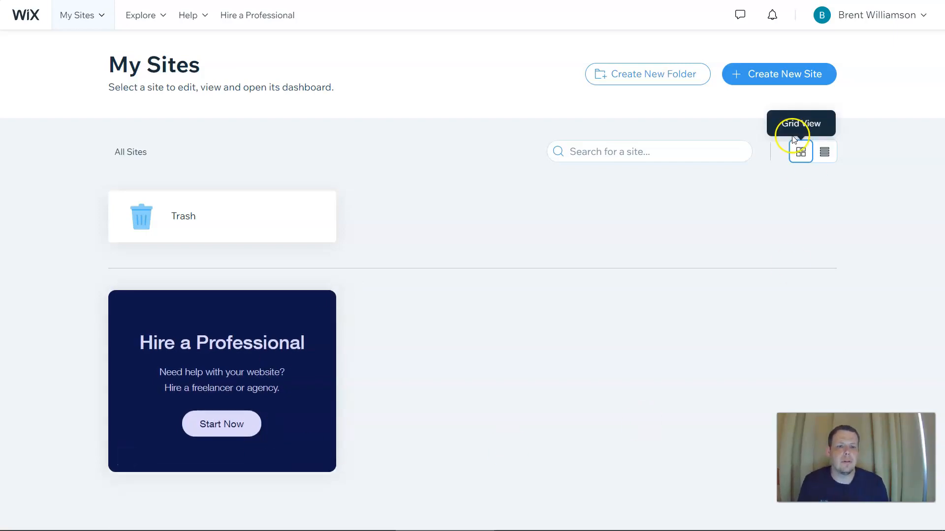
# - Create a new site of the Business type and choose to build it in the Editor from a template
pyautogui.click(802, 75)
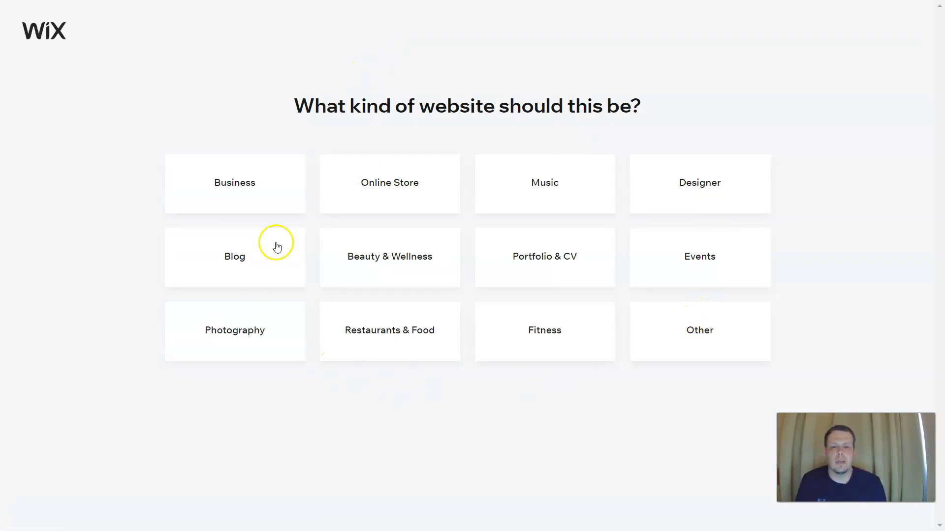
pyautogui.click(239, 175)
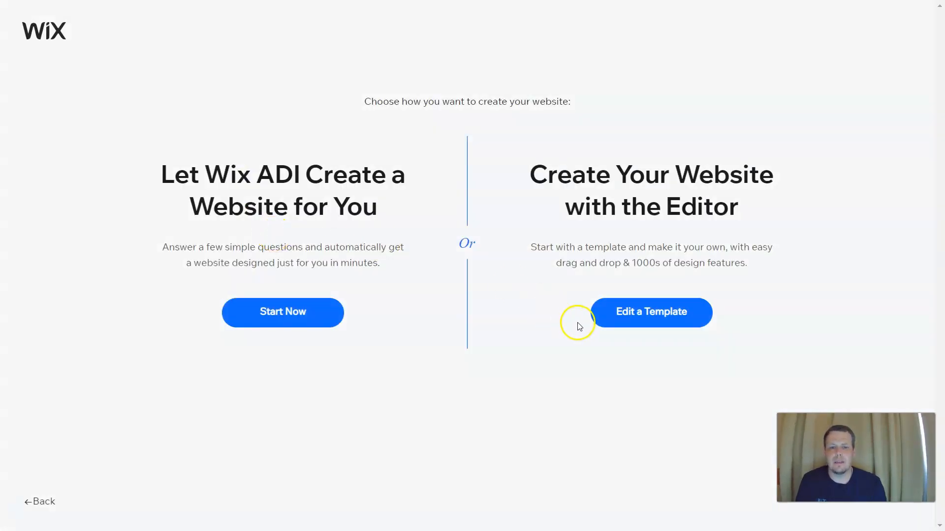
pyautogui.click(651, 320)
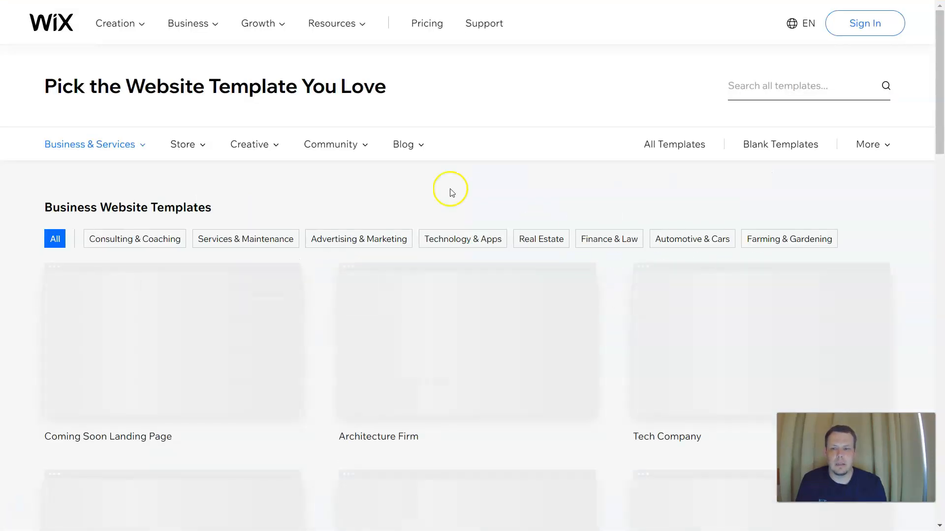
# - Narrow the business website templates to the Consulting & Coaching category
pyautogui.moveTo(411, 270)
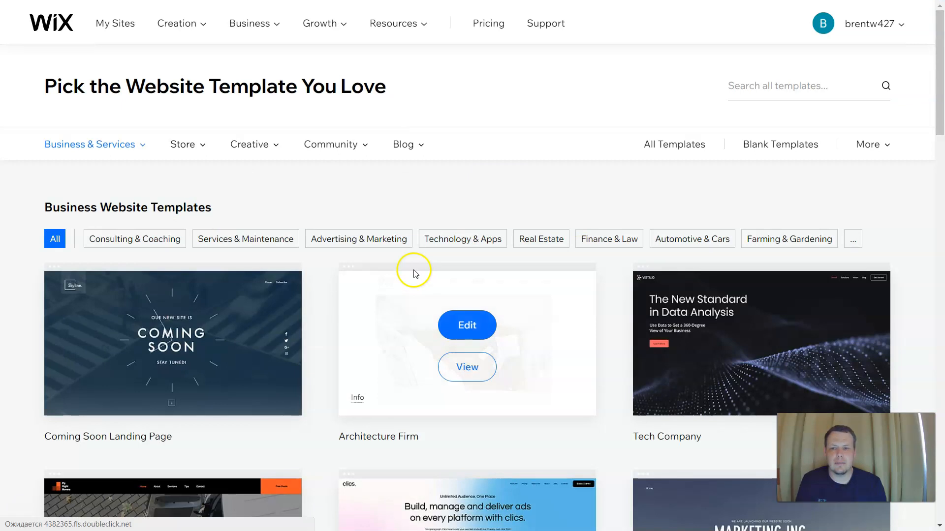
pyautogui.moveTo(74, 145)
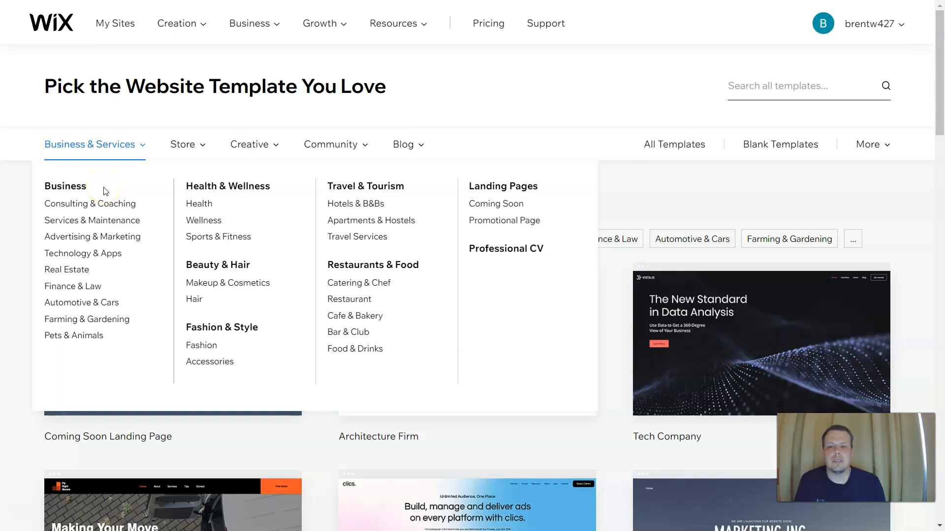
pyautogui.click(98, 204)
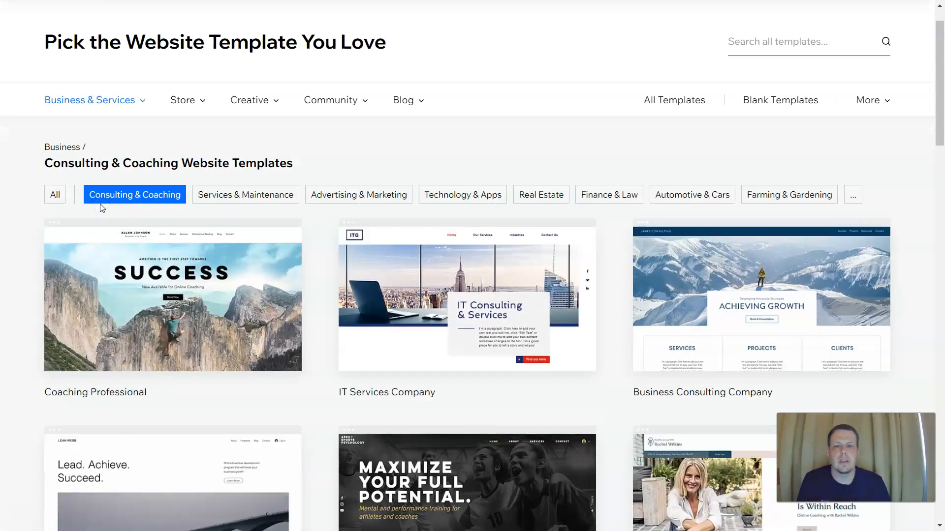
# - Browse the first page of Consulting & Coaching templates and go to page 2
pyautogui.moveTo(676, 250)
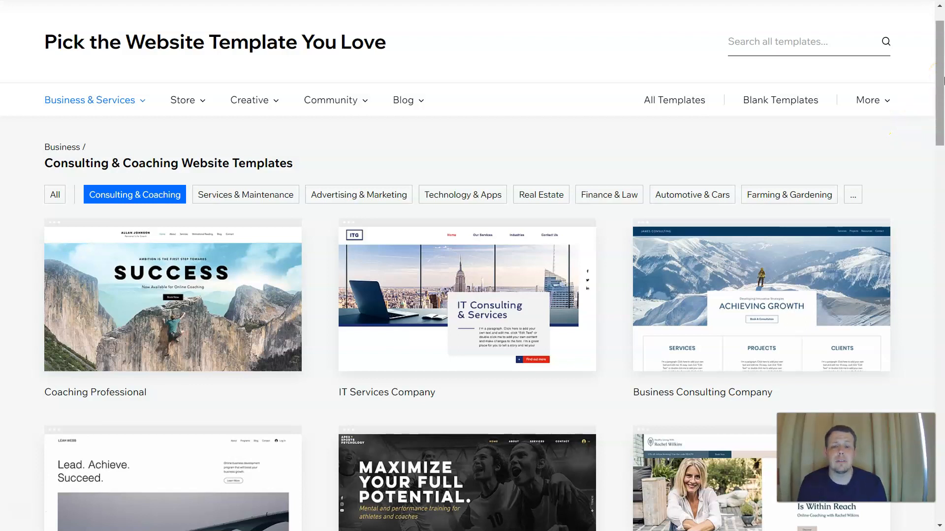
pyautogui.moveTo(943, 80); pyautogui.dragTo(938, 197)
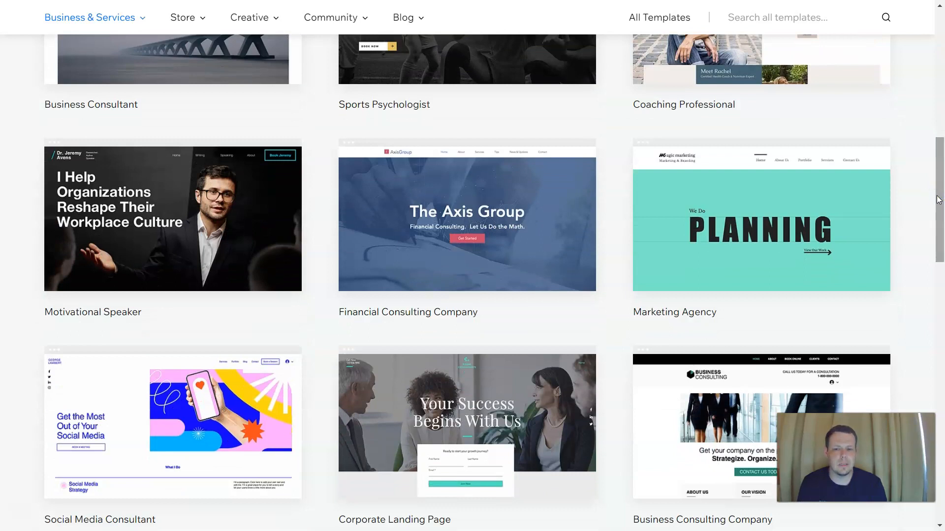
pyautogui.moveTo(940, 200); pyautogui.dragTo(934, 238)
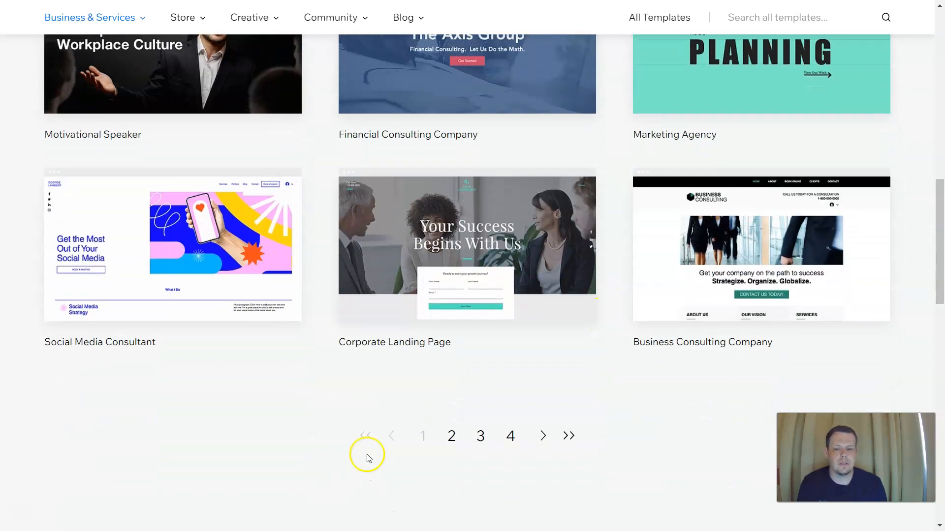
pyautogui.click(452, 436)
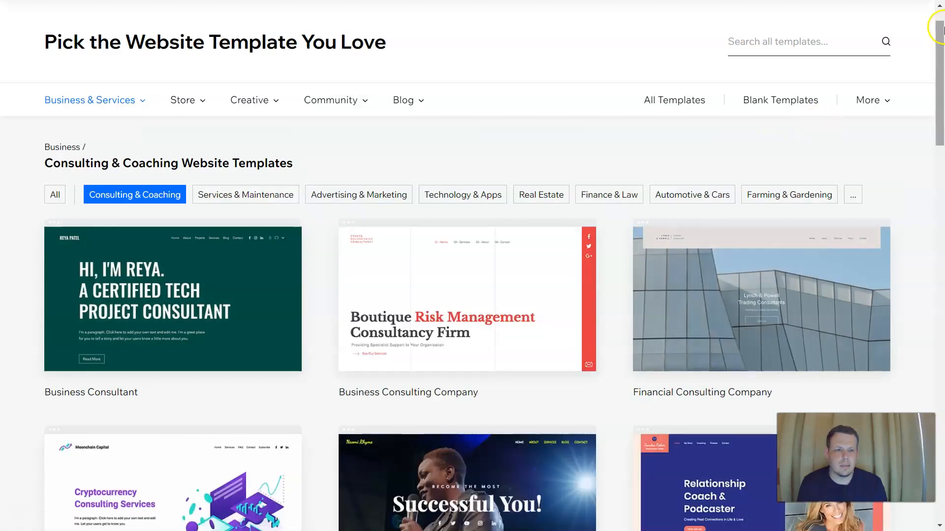
# - Preview the Business Consulting Company template headed "The Power of Good Advice." and open it for editing
pyautogui.moveTo(941, 30); pyautogui.dragTo(940, 142)
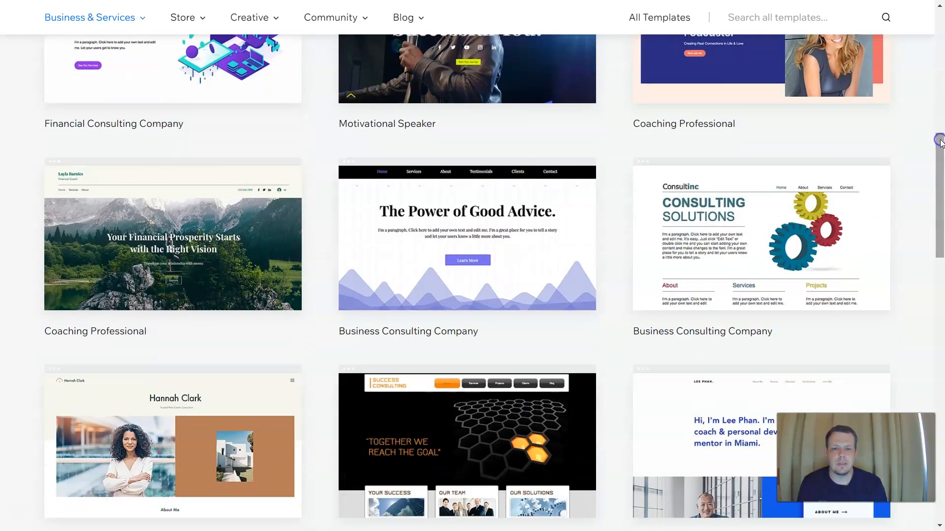
pyautogui.moveTo(368, 270)
pyautogui.click(465, 220)
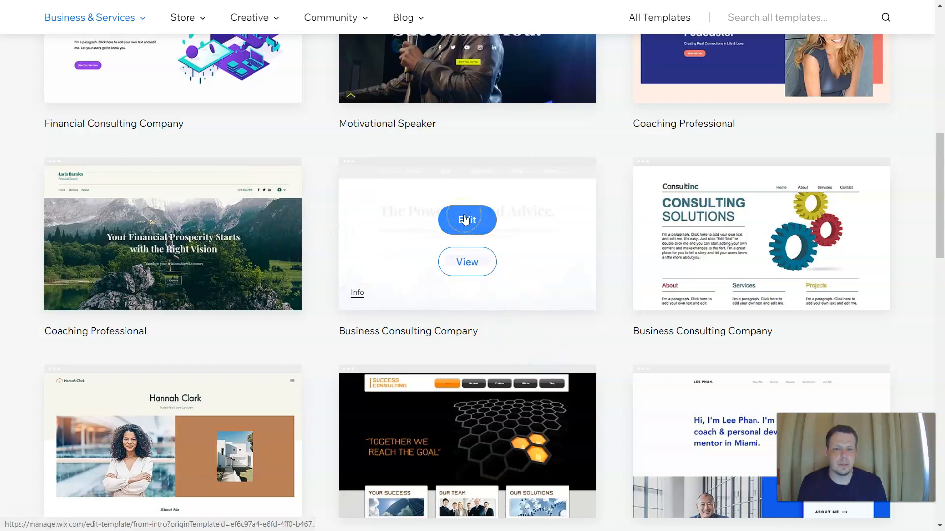
pyautogui.click(468, 261)
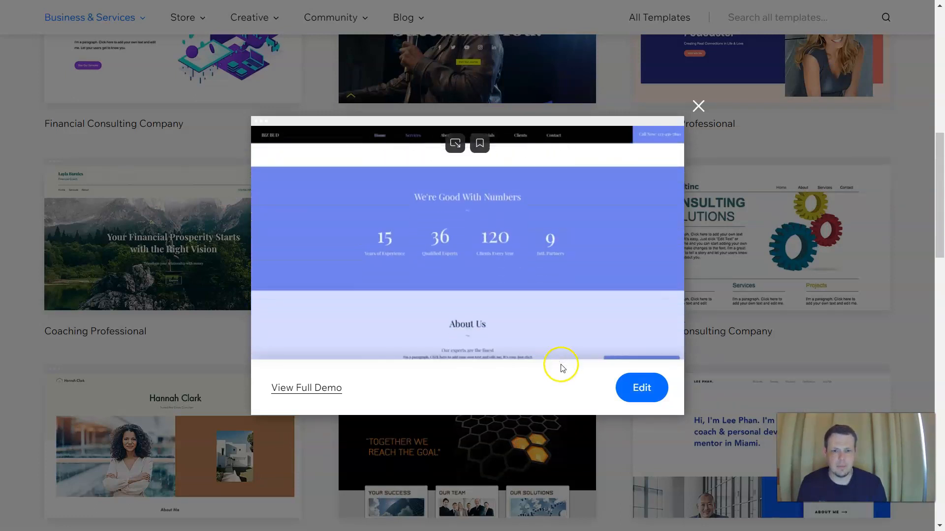
pyautogui.click(625, 388)
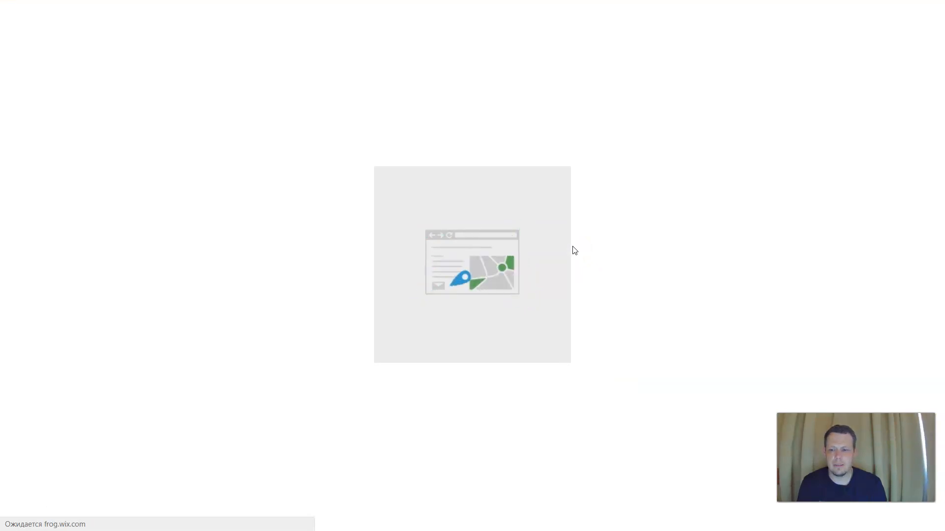
pyautogui.click(146, 338)
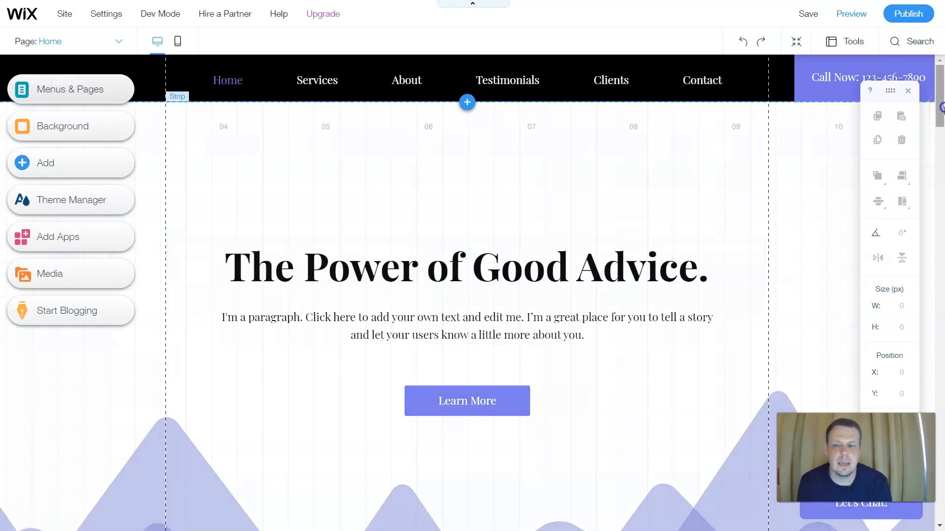
# - Make the whole main heading "The Power of Good Advice." on the Home page italic
pyautogui.moveTo(941, 110)
pyautogui.mouseDown()
pyautogui.moveTo(941, 137)
pyautogui.moveTo(941, 105)
pyautogui.mouseUp()
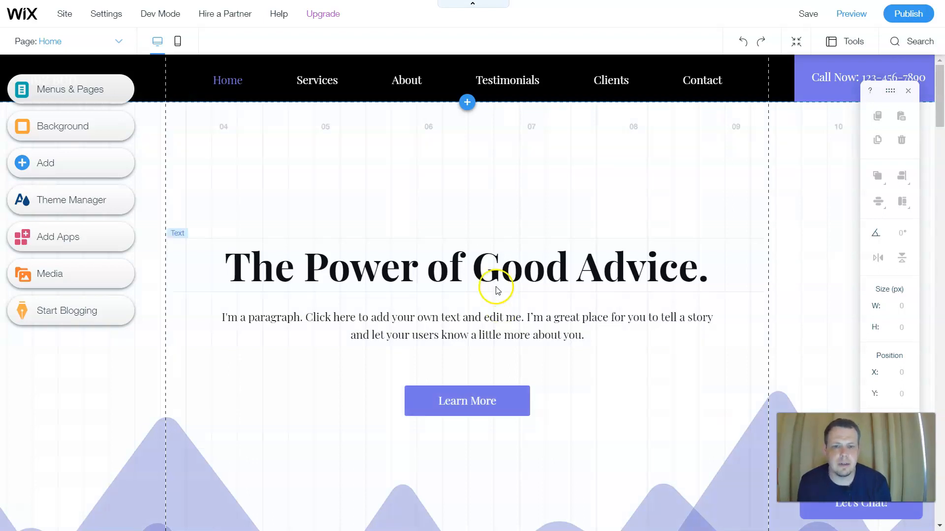
pyautogui.click(496, 264)
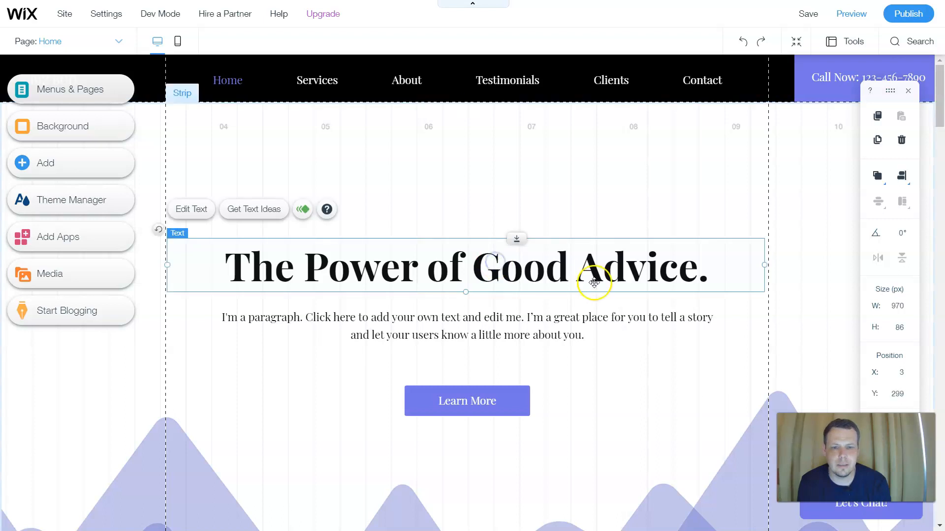
pyautogui.doubleClick(709, 274)
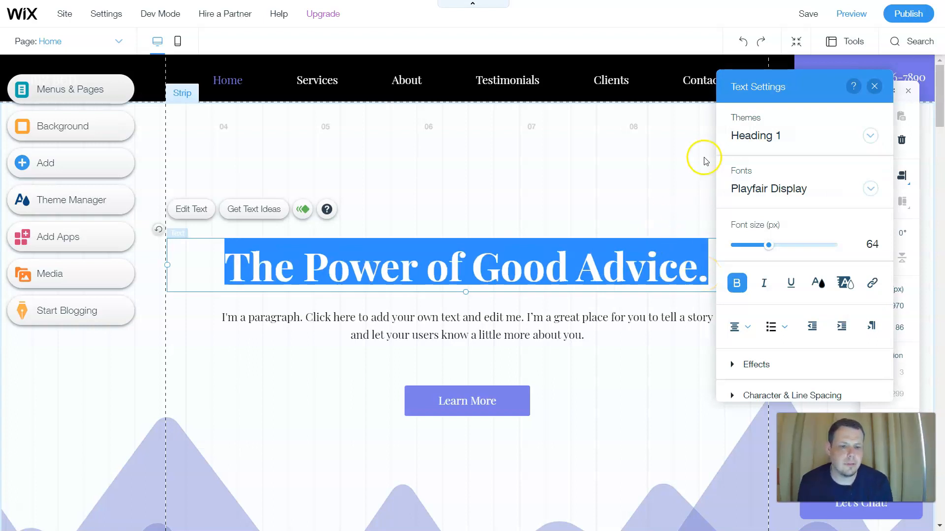
pyautogui.click(763, 283)
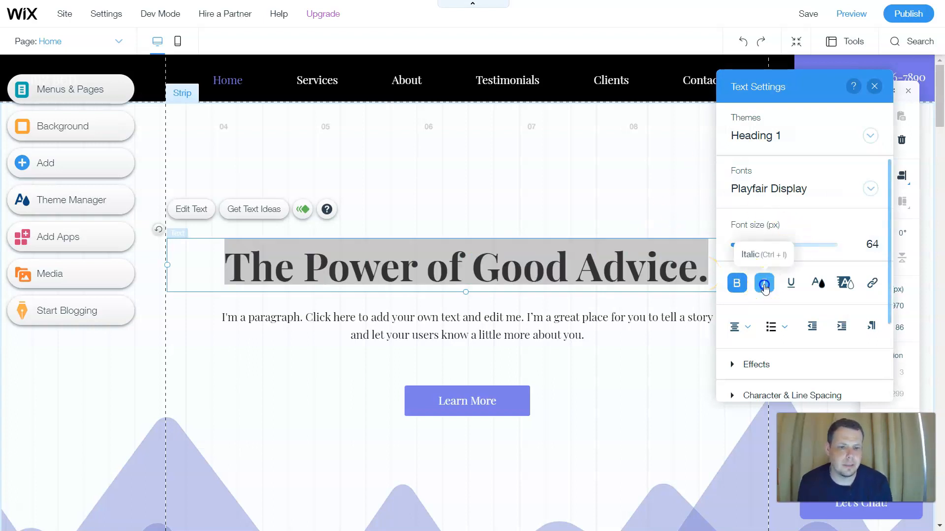
# - Color the main heading with the theme blue #4444BC and underline it
pyautogui.click(821, 293)
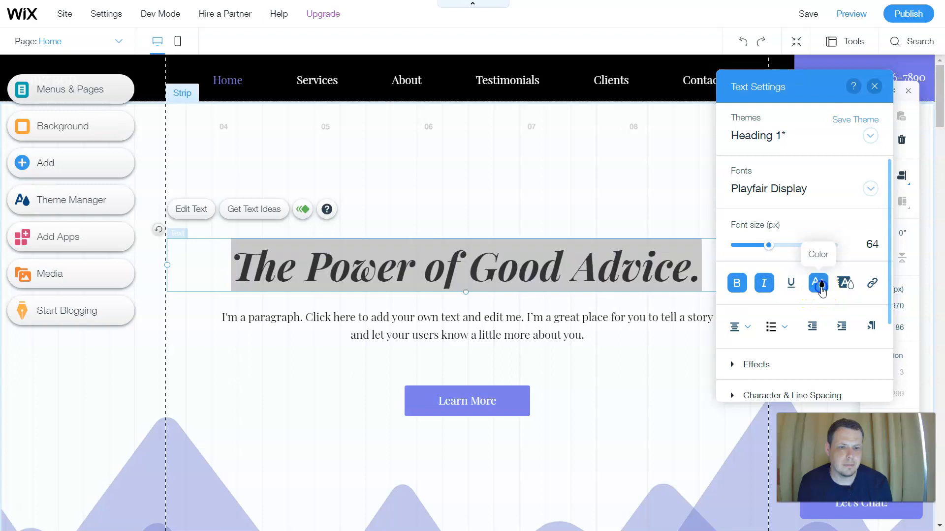
pyautogui.click(823, 294)
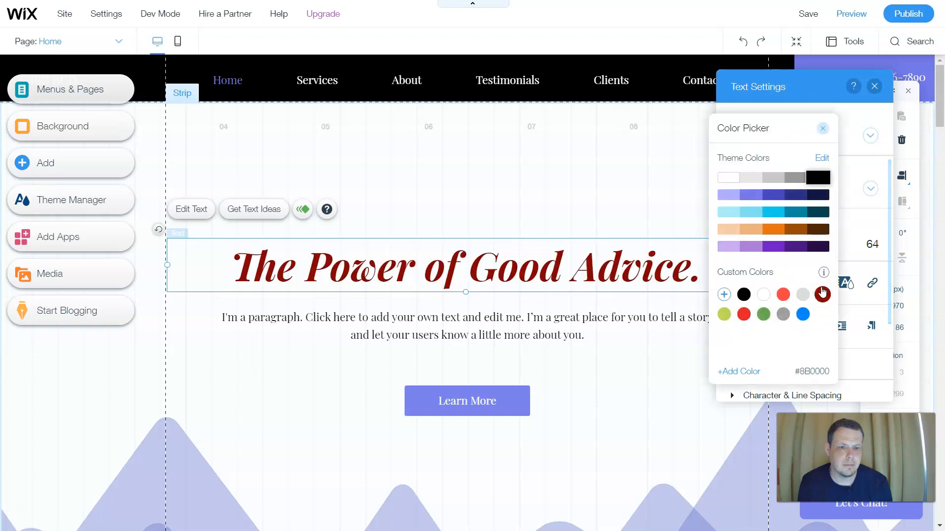
pyautogui.click(773, 194)
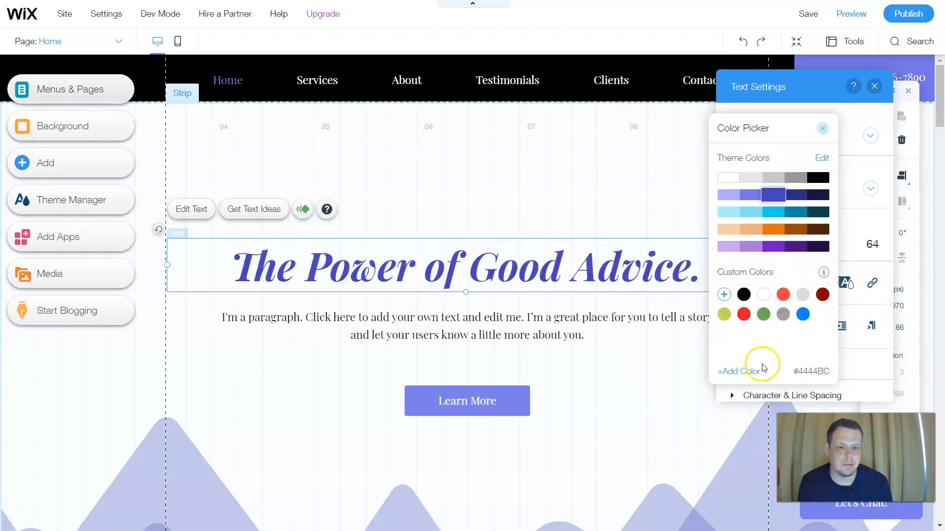
pyautogui.click(803, 296)
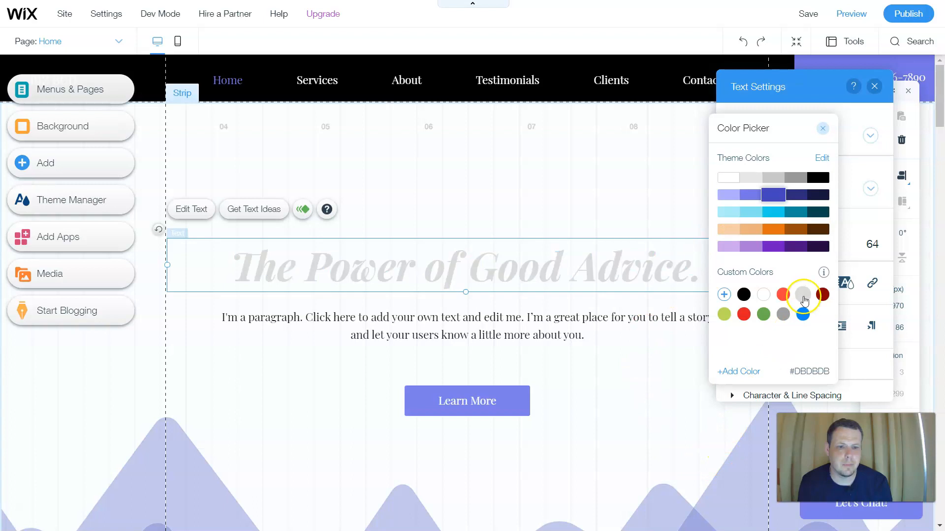
pyautogui.click(824, 129)
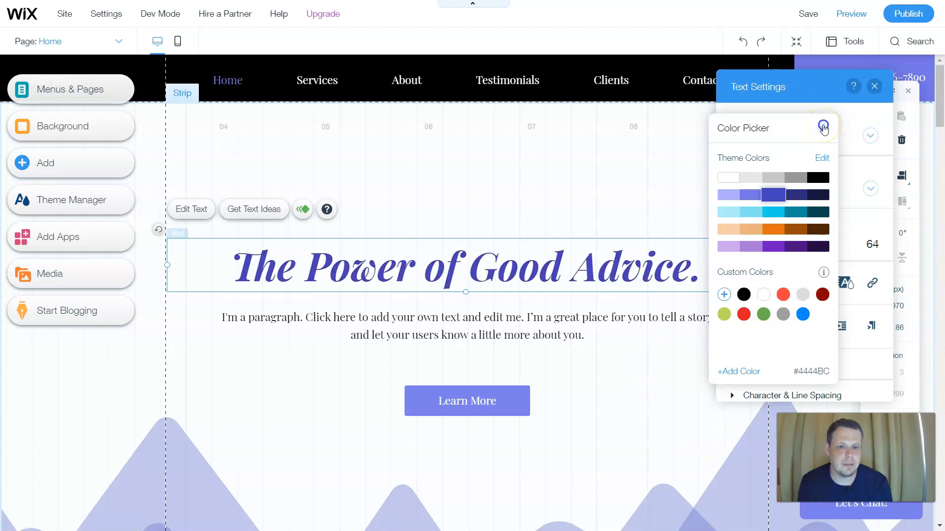
pyautogui.click(738, 284)
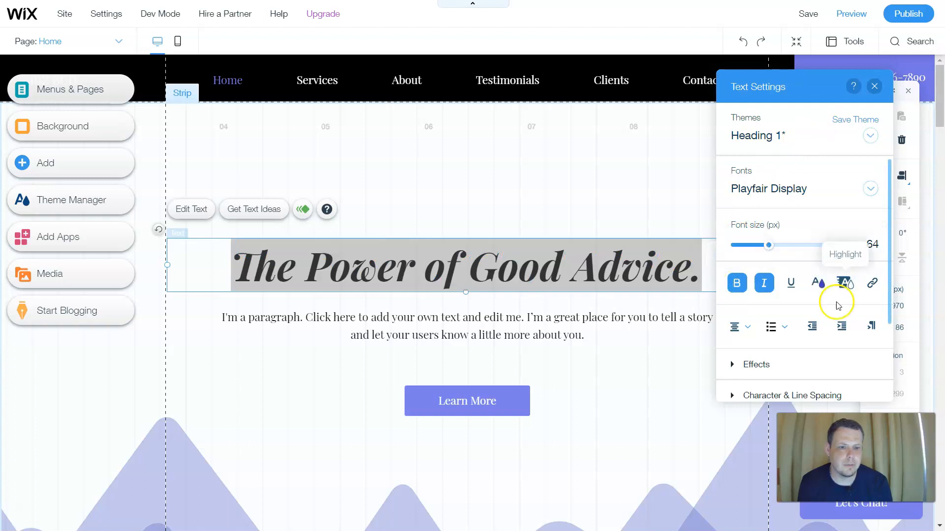
pyautogui.click(794, 284)
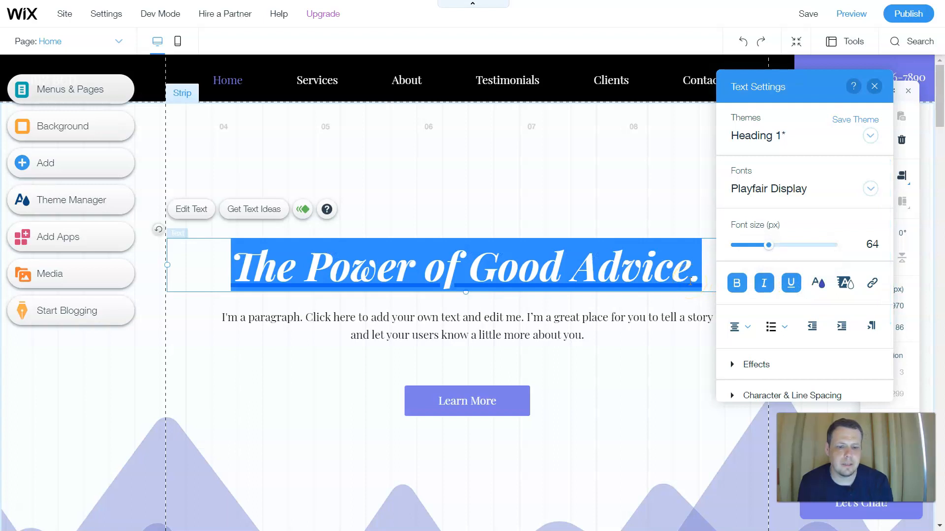
# - Replace the main heading's text with "Good Advice is hard to find!"
pyautogui.press('Delete')
pyautogui.write('G')
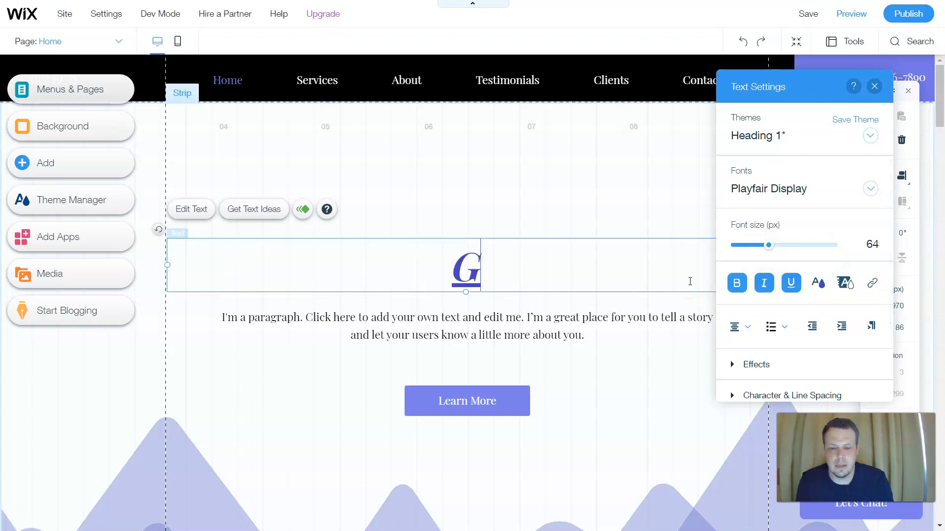
pyautogui.write('ood ADvice')
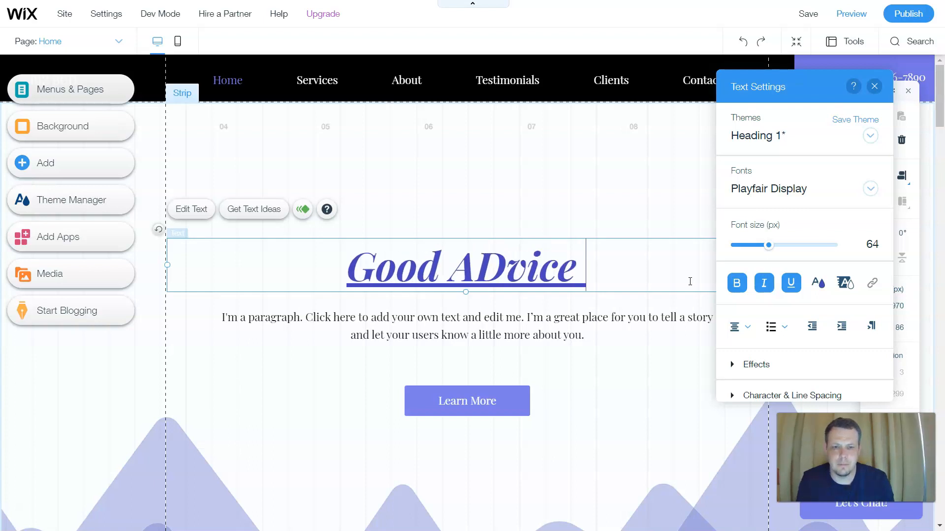
pyautogui.press('BackSpace')
pyautogui.press('BackSpace')
pyautogui.press('BackSpace')
pyautogui.press('BackSpace')
pyautogui.press('BackSpace')
pyautogui.write('dvice is')
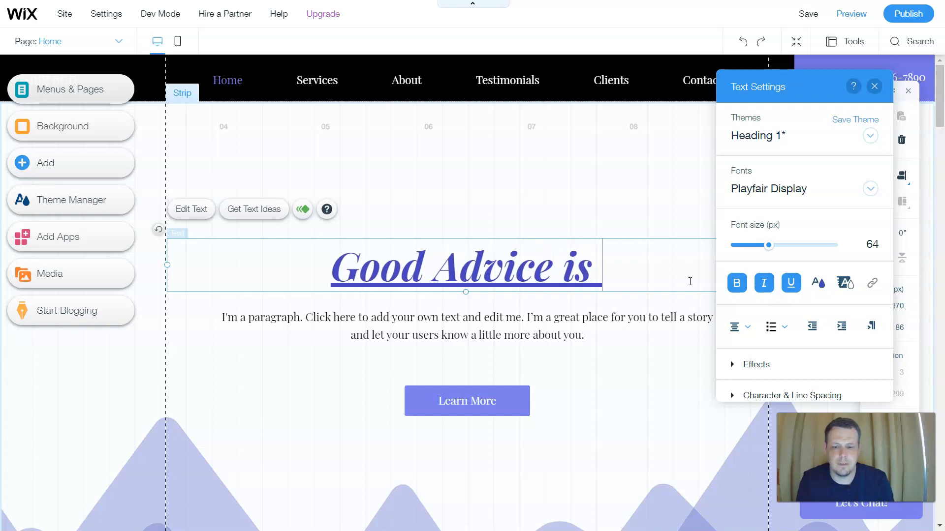
pyautogui.write(' hard to')
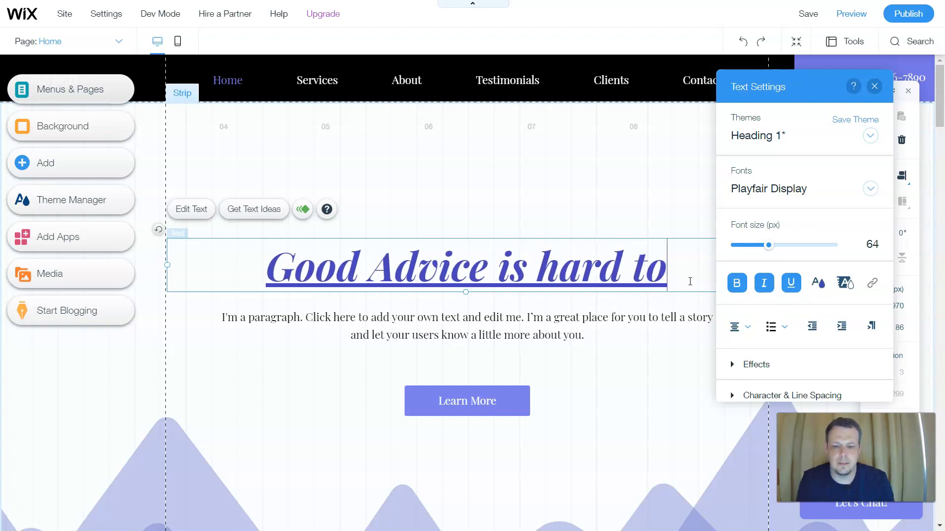
pyautogui.write(' find')
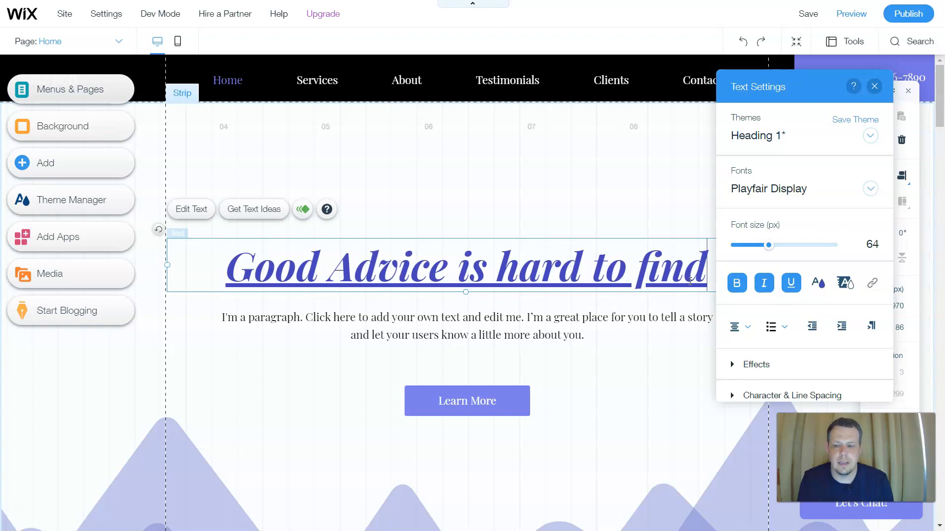
pyautogui.write('!')
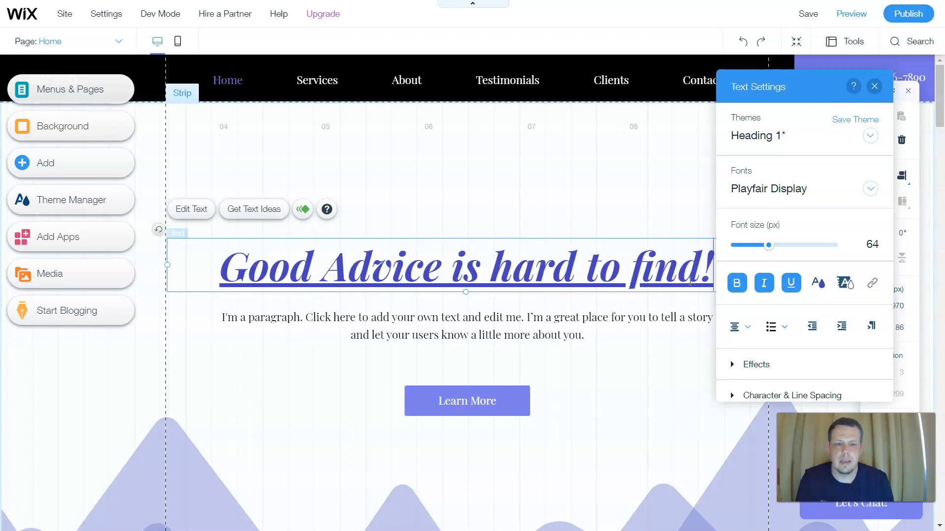
# - Replace the placeholder paragraph beneath the main heading with "Write your paragrah to describe what your consulting"
pyautogui.click(538, 348)
pyautogui.doubleClick(531, 334)
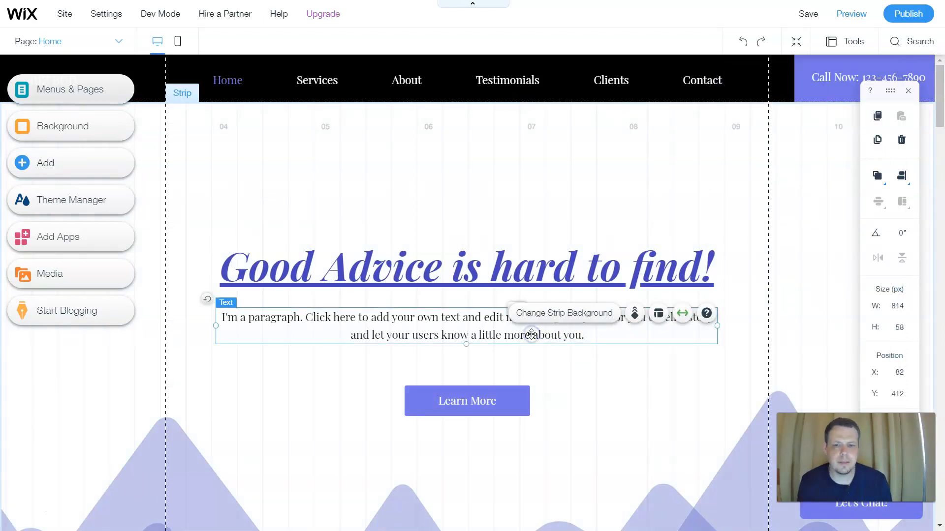
pyautogui.press('BackSpace')
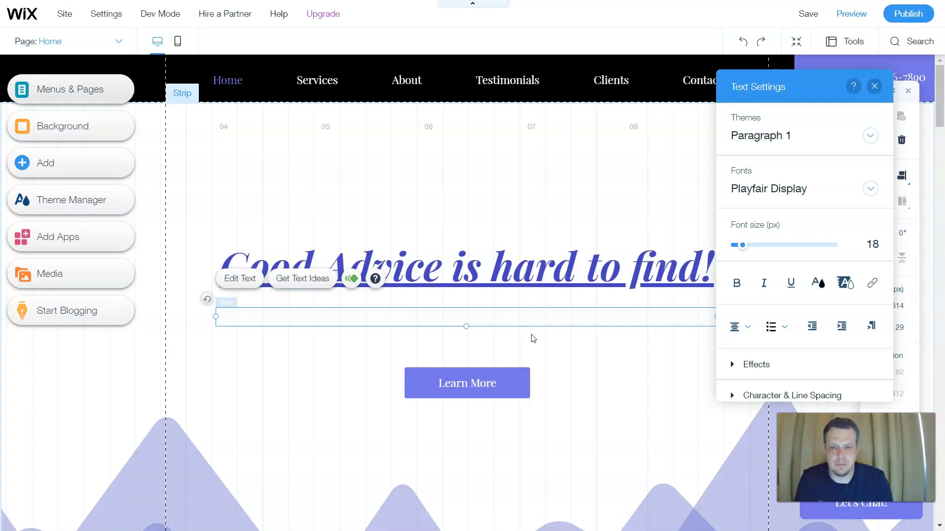
pyautogui.click(522, 319)
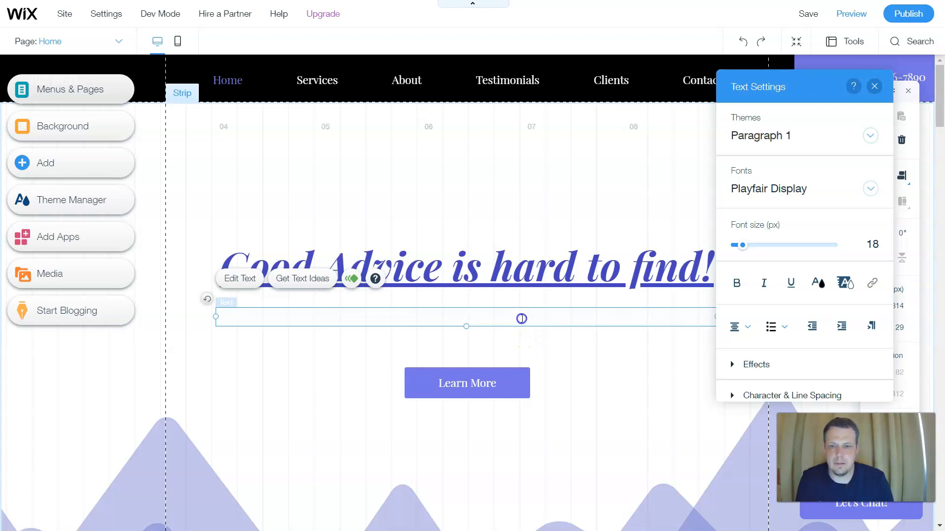
pyautogui.doubleClick(521, 319)
pyautogui.click(521, 319)
pyautogui.doubleClick(521, 319)
pyautogui.click(521, 319)
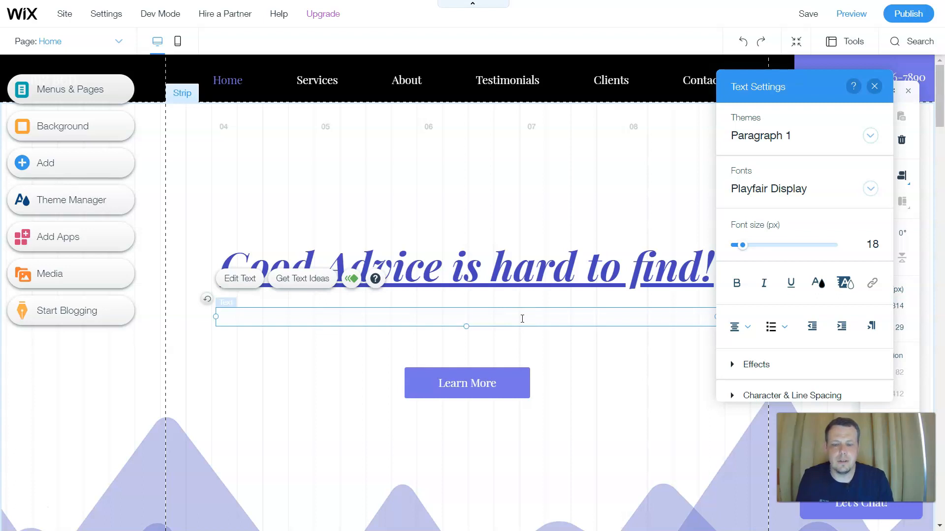
pyautogui.write('Write ')
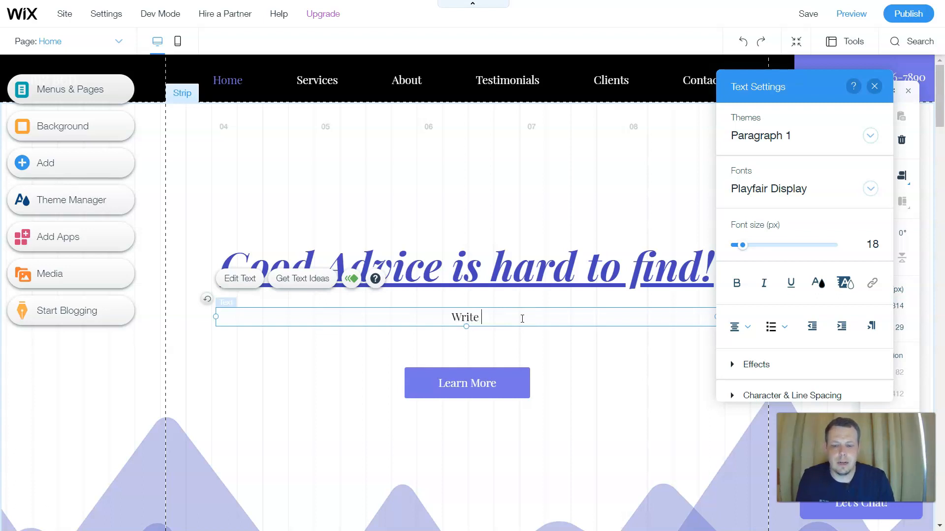
pyautogui.write('your ')
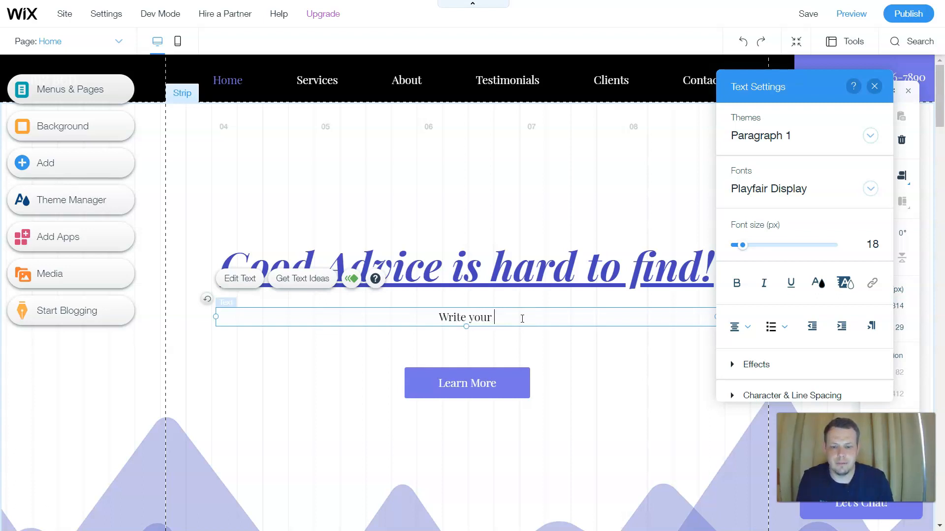
pyautogui.write('paragra')
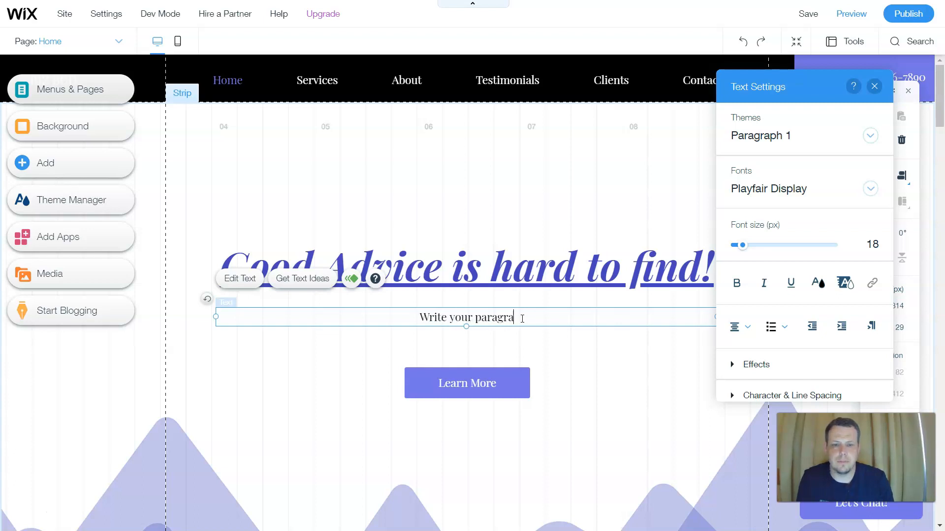
pyautogui.write('h to')
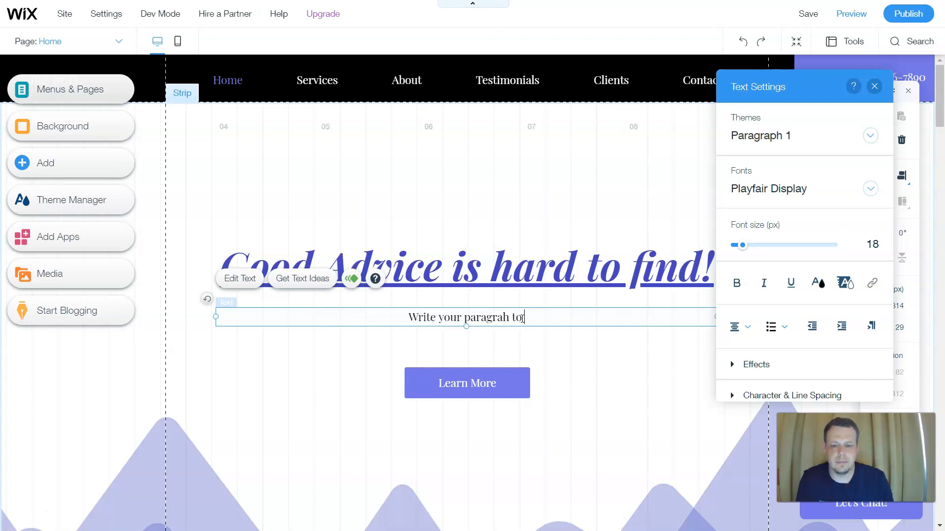
pyautogui.write(' describing')
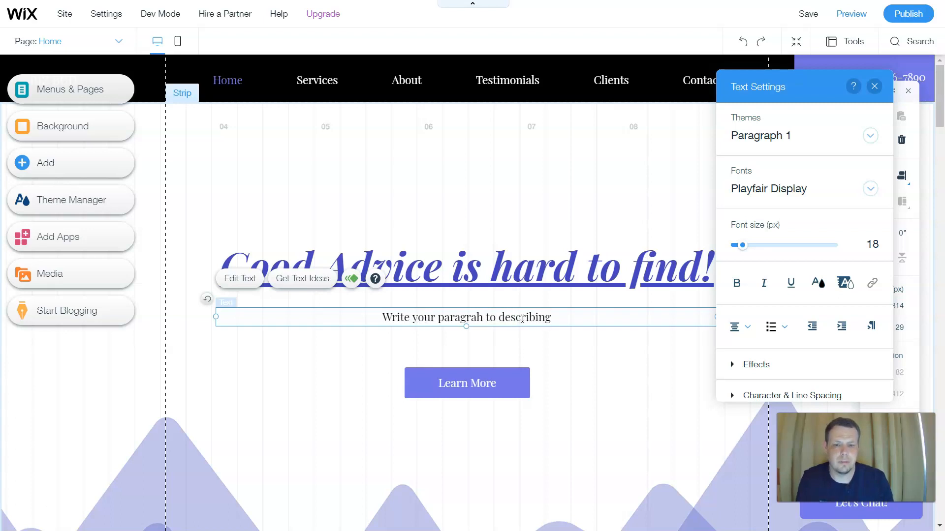
pyautogui.press('BackSpace')
pyautogui.press('BackSpace')
pyautogui.press('BackSpace')
pyautogui.write('e what your consulting')
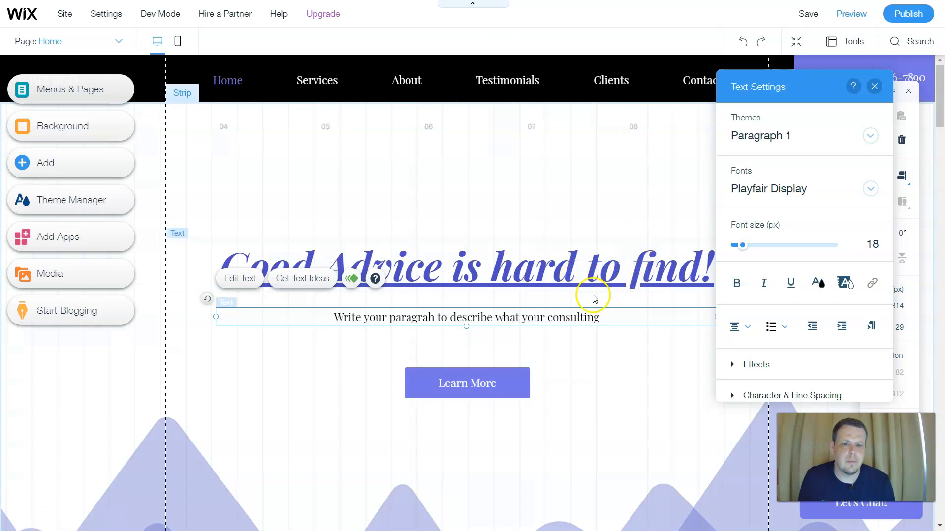
# - Make the whole paragraph beneath the main heading italic and align it right
pyautogui.moveTo(618, 317); pyautogui.dragTo(221, 386)
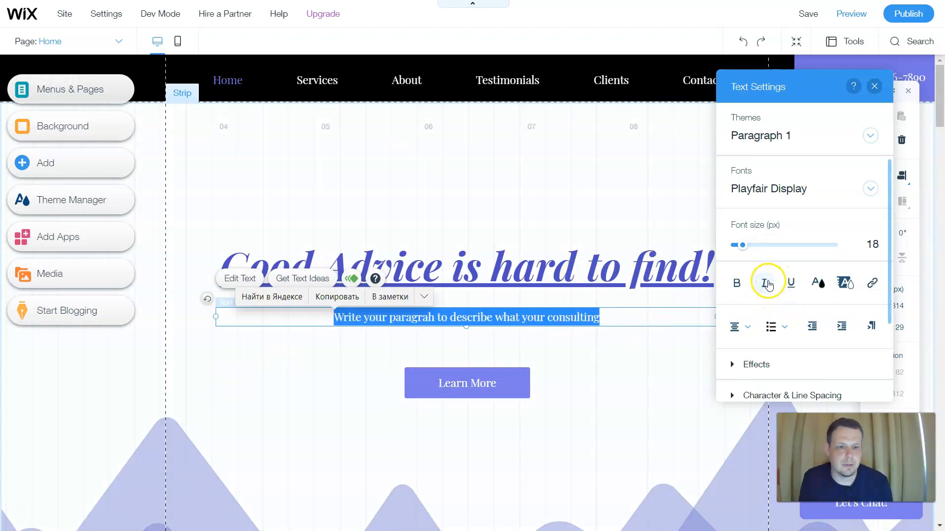
pyautogui.click(768, 284)
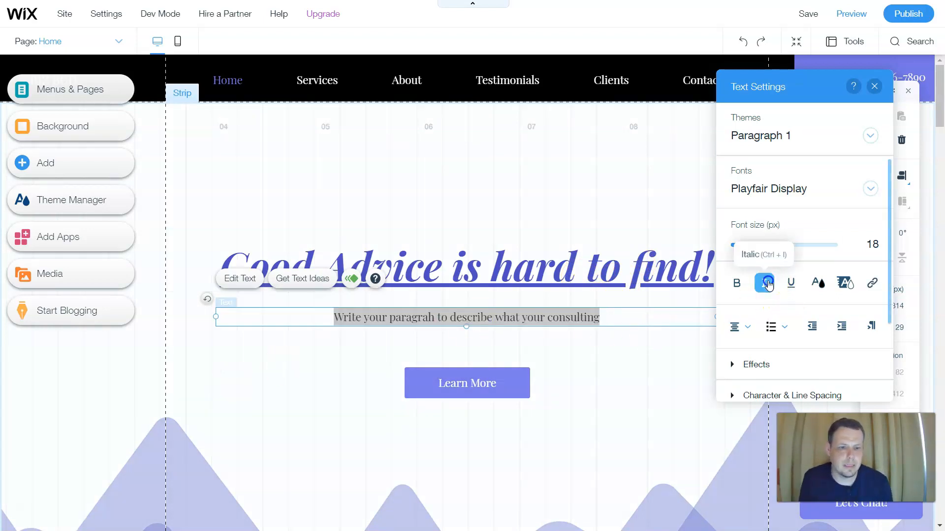
pyautogui.click(735, 329)
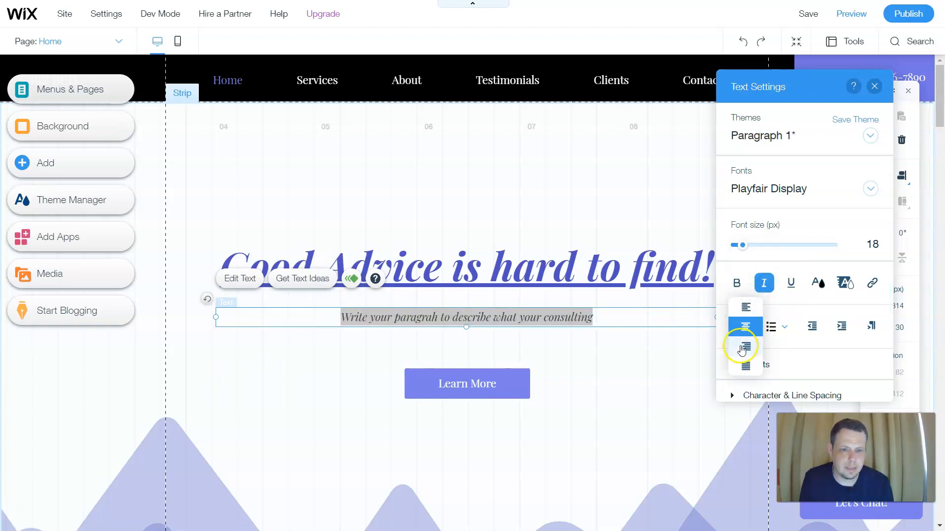
pyautogui.click(742, 348)
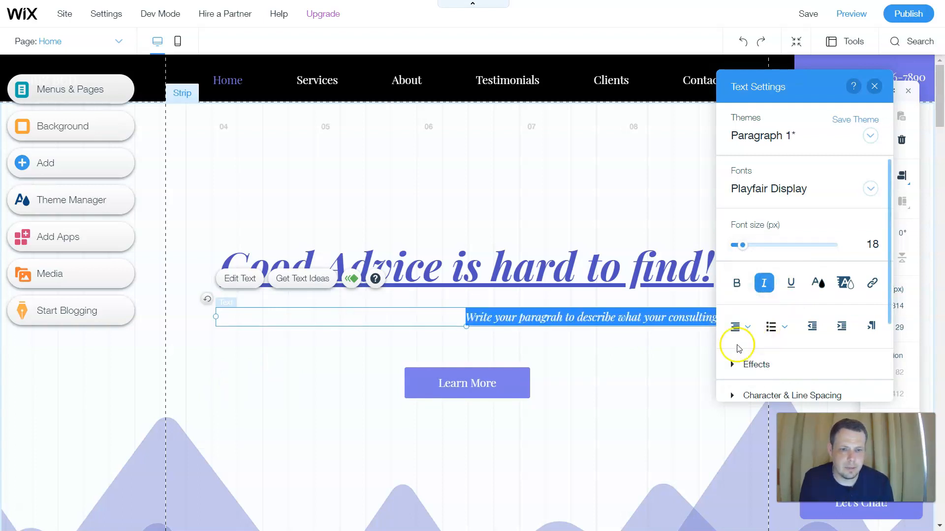
pyautogui.click(660, 357)
pyautogui.moveTo(660, 356); pyautogui.dragTo(544, 347)
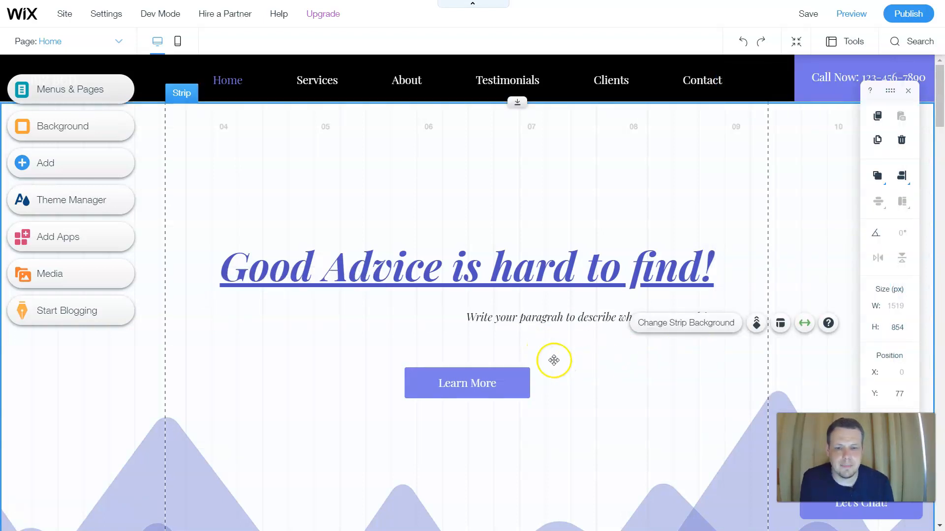
# - Change the label of the "Learn More" button beneath the paragraph to "click to learn more"
pyautogui.click(458, 396)
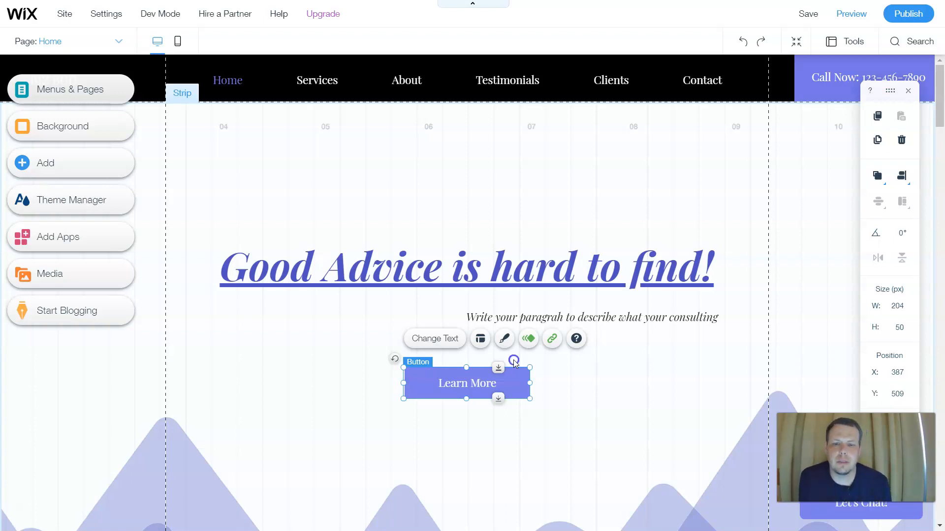
pyautogui.click(513, 363)
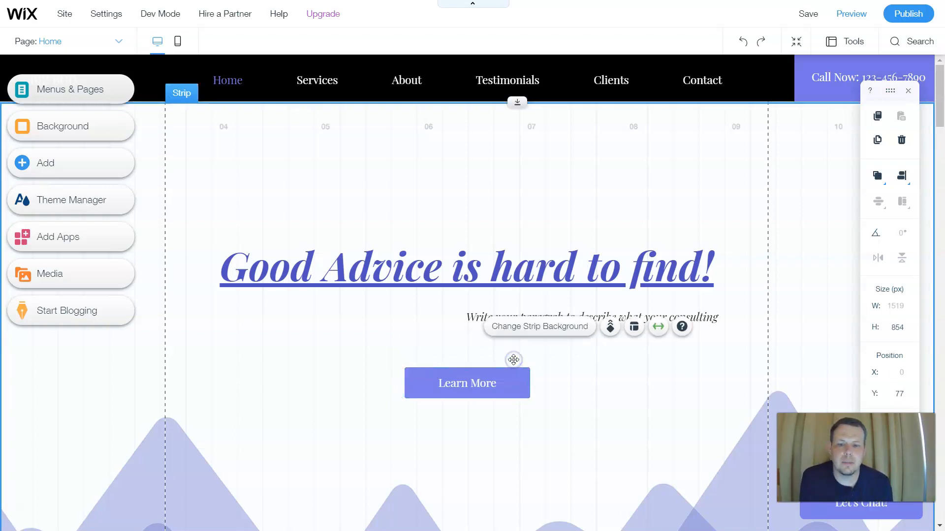
pyautogui.click(474, 391)
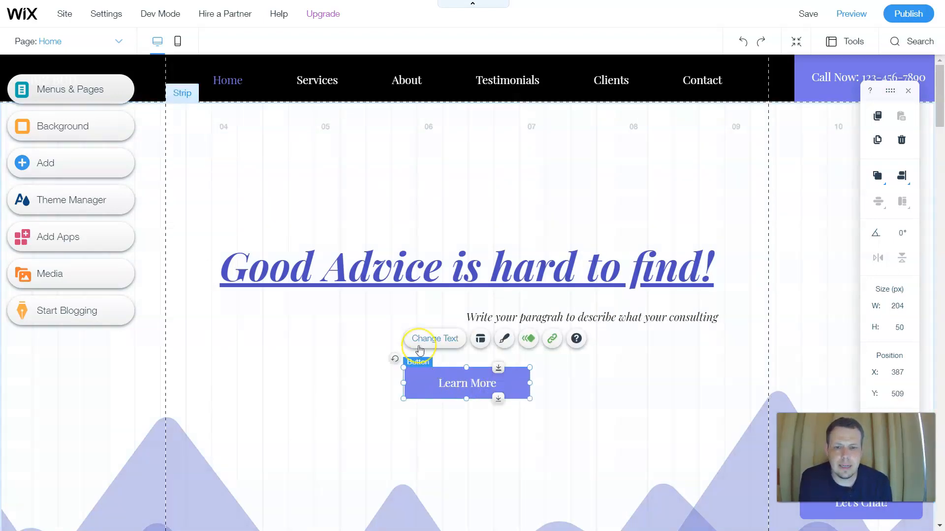
pyautogui.click(419, 348)
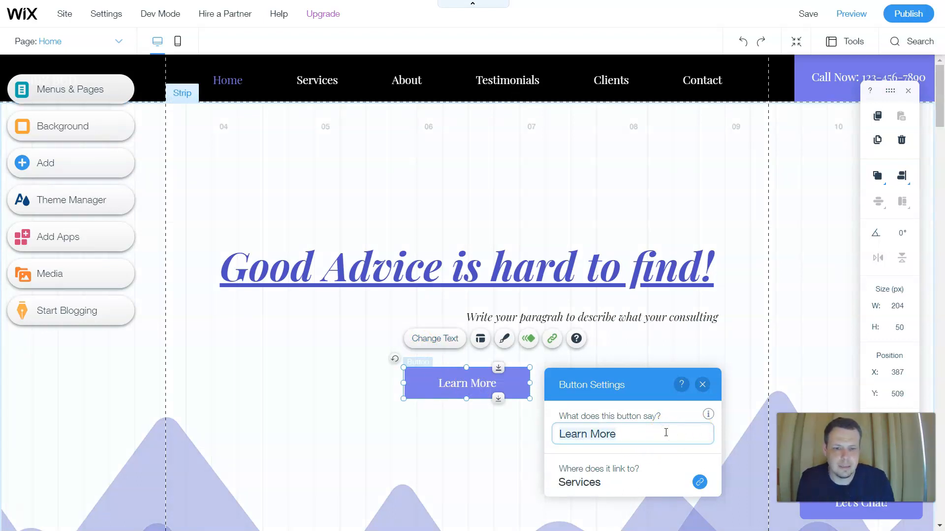
pyautogui.press('BackSpace')
pyautogui.press('BackSpace')
pyautogui.press('BackSpace')
pyautogui.press('BackSpace')
pyautogui.press('BackSpace')
pyautogui.press('BackSpace')
pyautogui.press('BackSpace')
pyautogui.press('BackSpace')
pyautogui.press('BackSpace')
pyautogui.press('BackSpace')
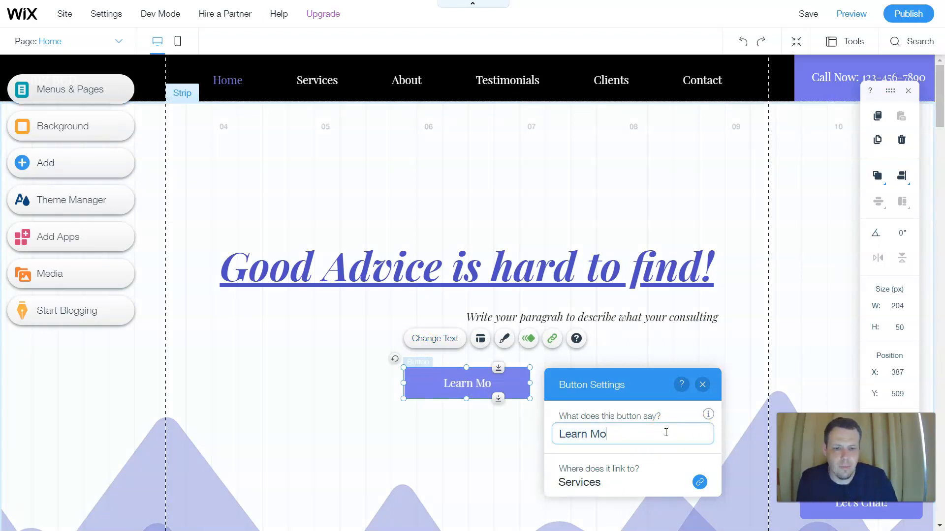
pyautogui.write('click')
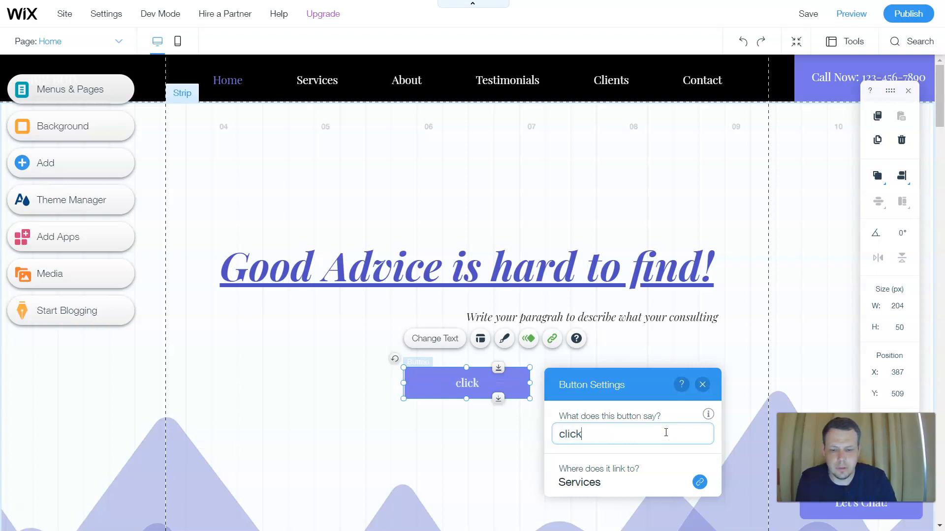
pyautogui.write(' to learn more')
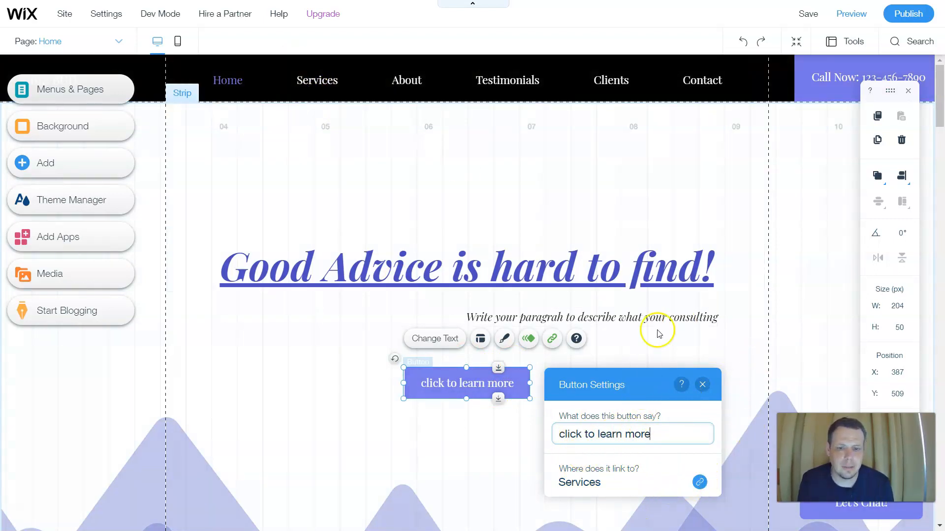
pyautogui.click(698, 337)
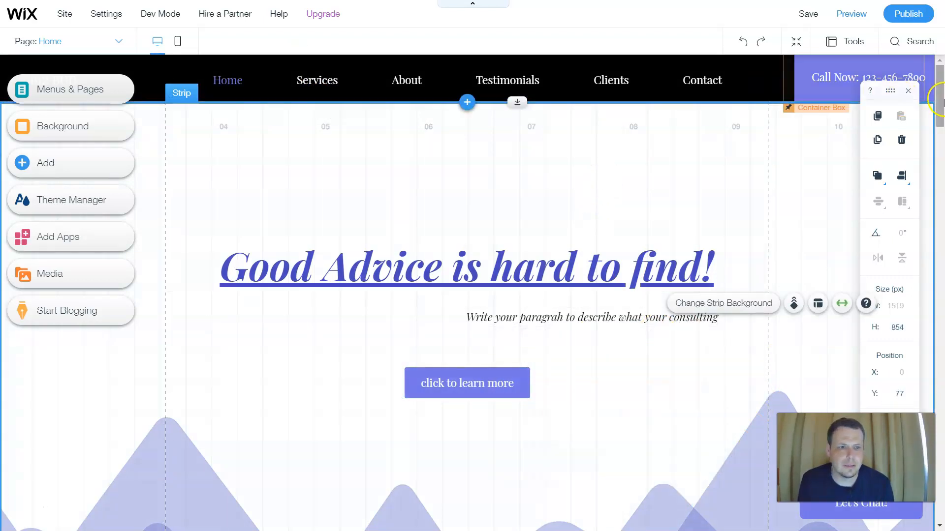
# - Open the image chooser for the background of the strip containing the main heading
pyautogui.scroll(-10, 941, 100)
pyautogui.scroll(3, 929, 94)
pyautogui.scroll(6, 928, 95)
pyautogui.scroll(-2, 928, 106)
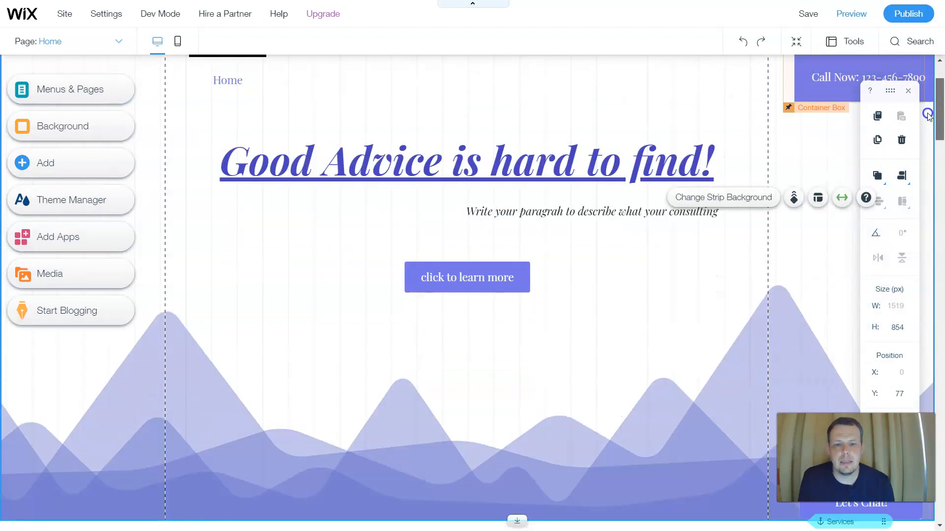
pyautogui.click(379, 364)
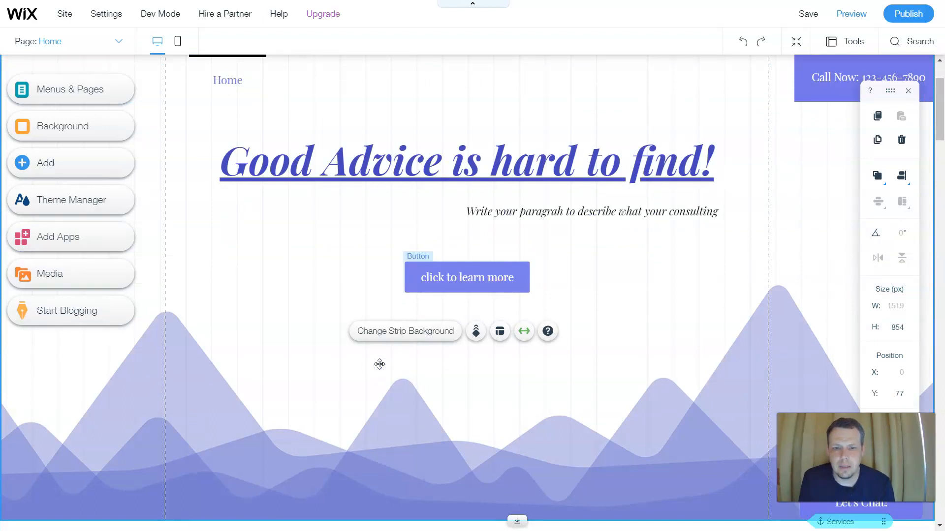
pyautogui.click(403, 339)
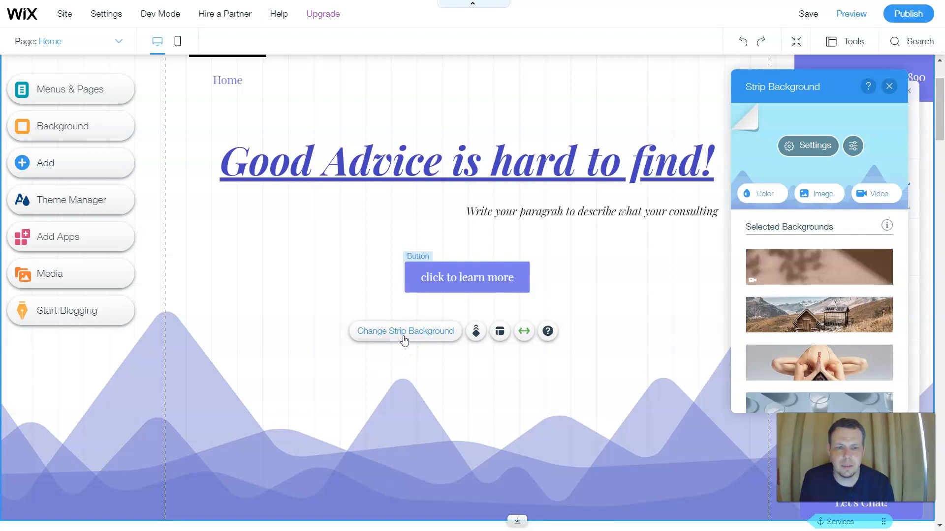
pyautogui.moveTo(810, 82); pyautogui.dragTo(458, 95)
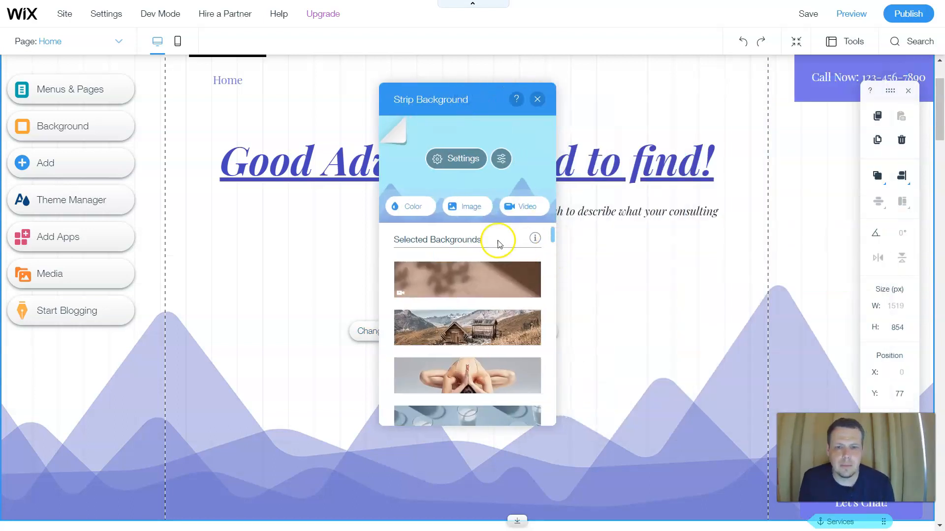
pyautogui.click(470, 207)
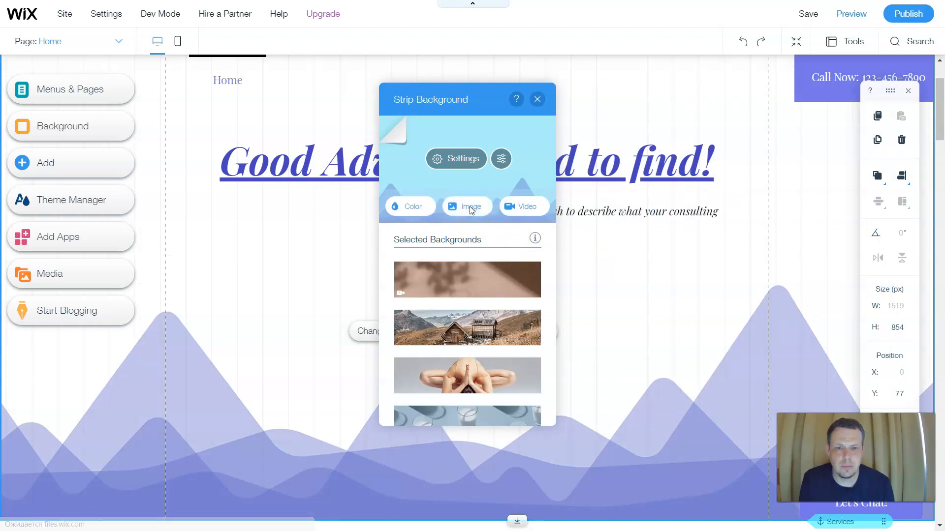
pyautogui.click(472, 208)
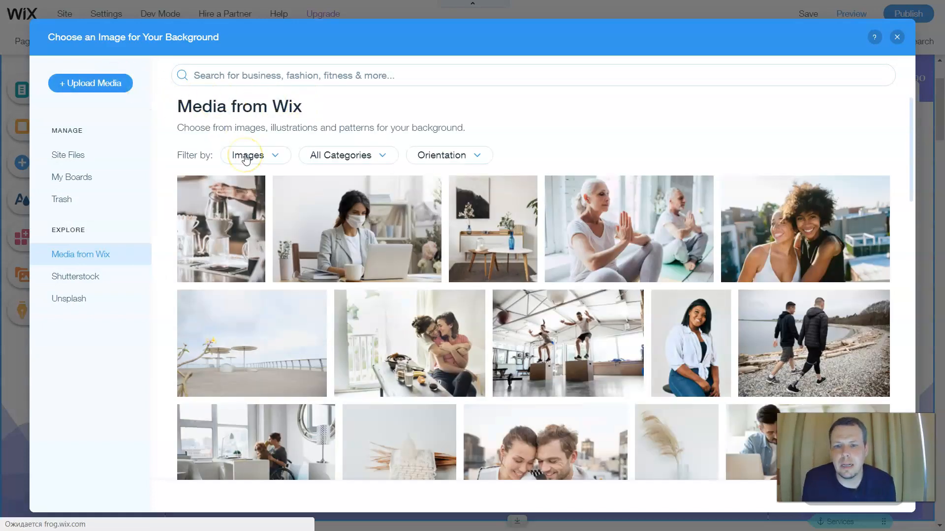
# - Filter the Wix media backgrounds to Illustrations and look through the images and the category and orientation choices
pyautogui.moveTo(359, 211)
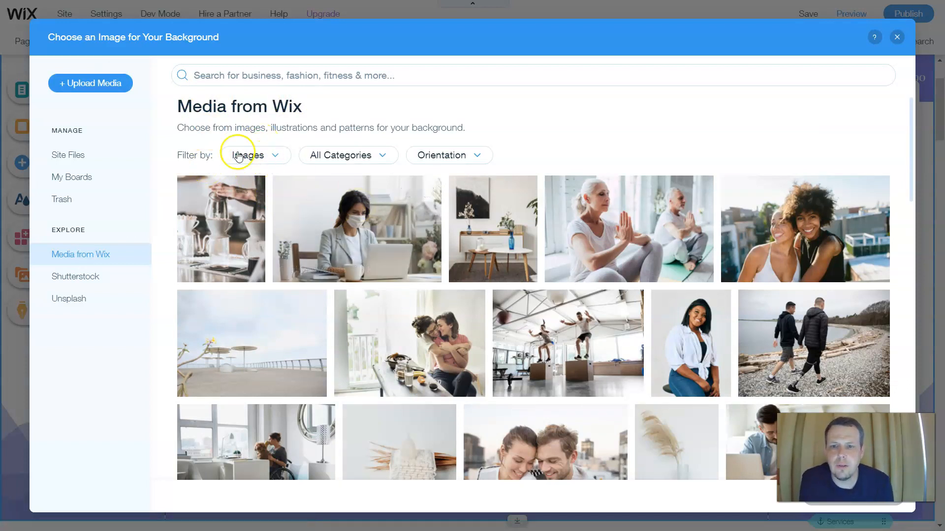
pyautogui.click(275, 156)
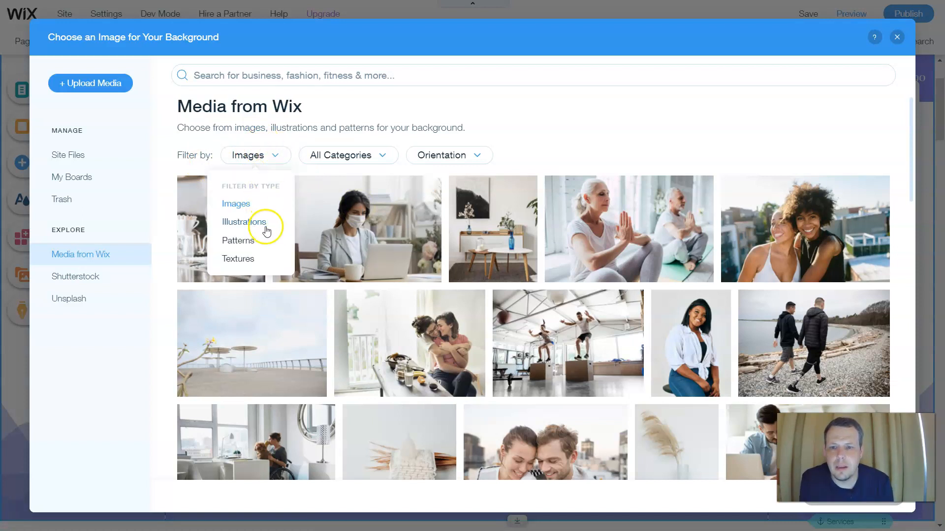
pyautogui.click(253, 220)
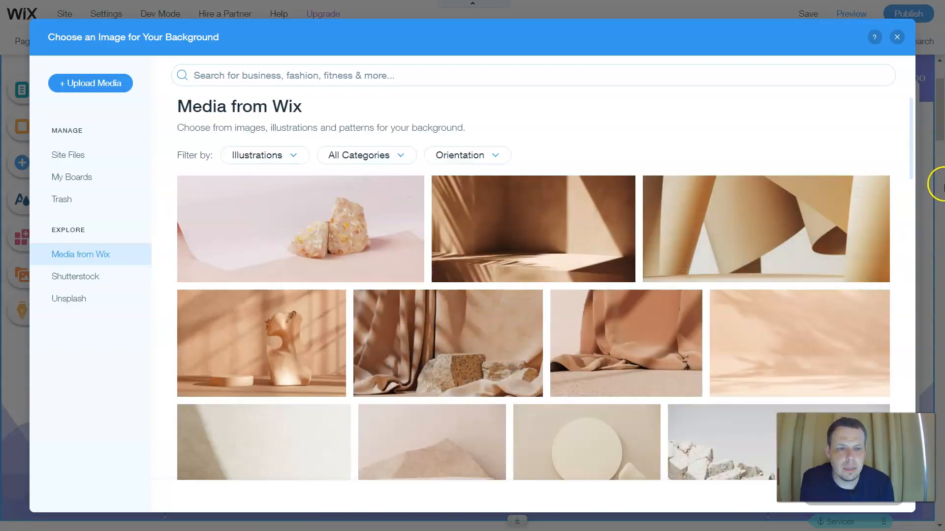
pyautogui.click(911, 133)
pyautogui.moveTo(910, 133); pyautogui.dragTo(885, 148)
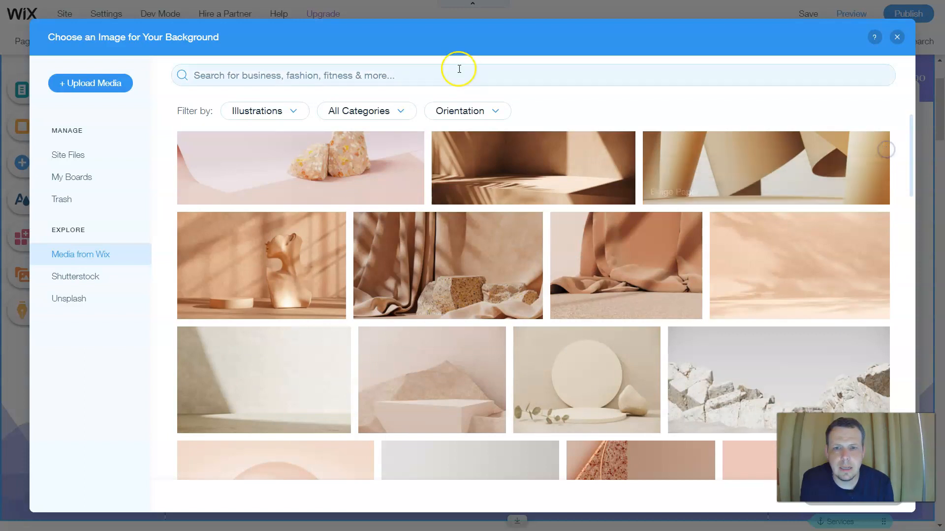
pyautogui.click(392, 108)
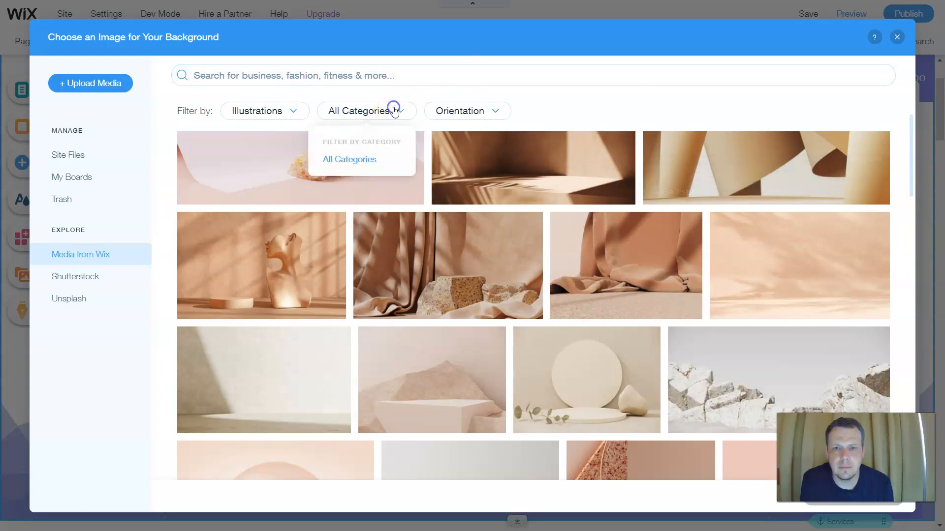
pyautogui.click(458, 110)
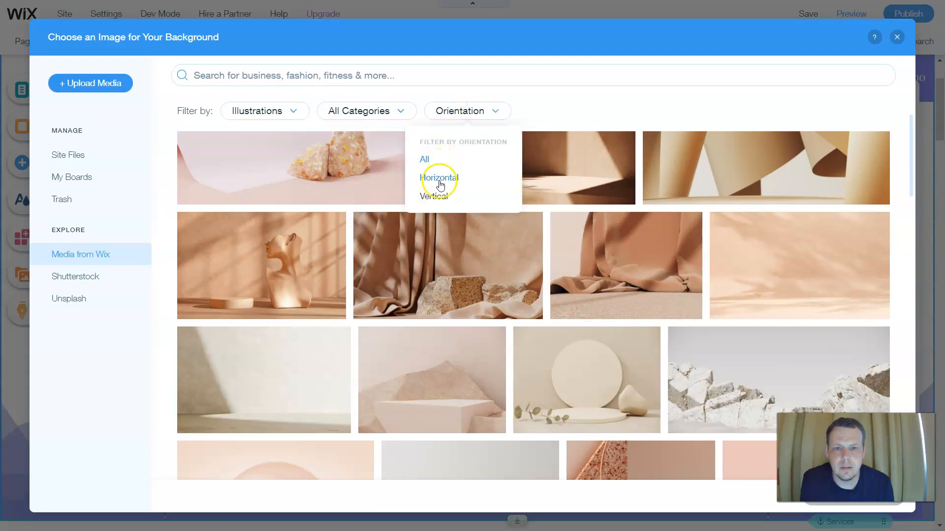
# - Filter the backgrounds to Patterns and apply the blue interlocking diamond pattern to the strip
pyautogui.click(274, 109)
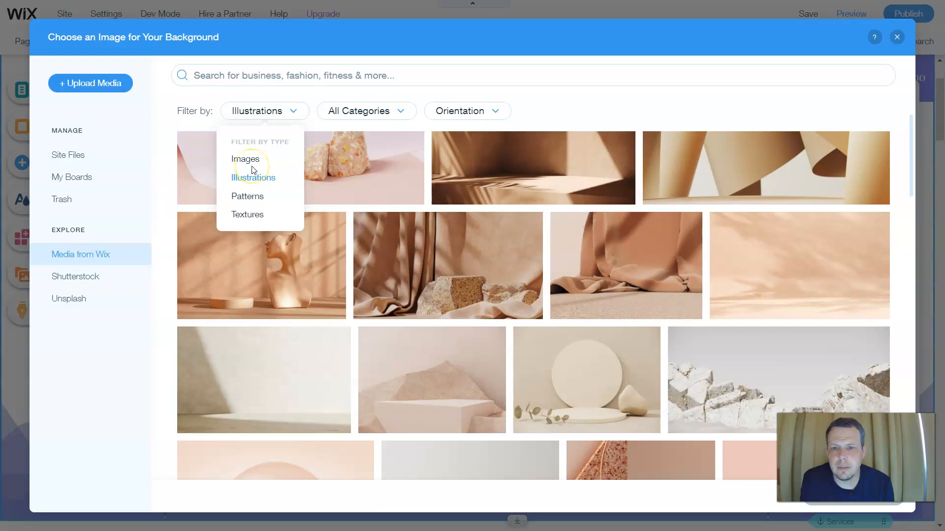
pyautogui.click(243, 197)
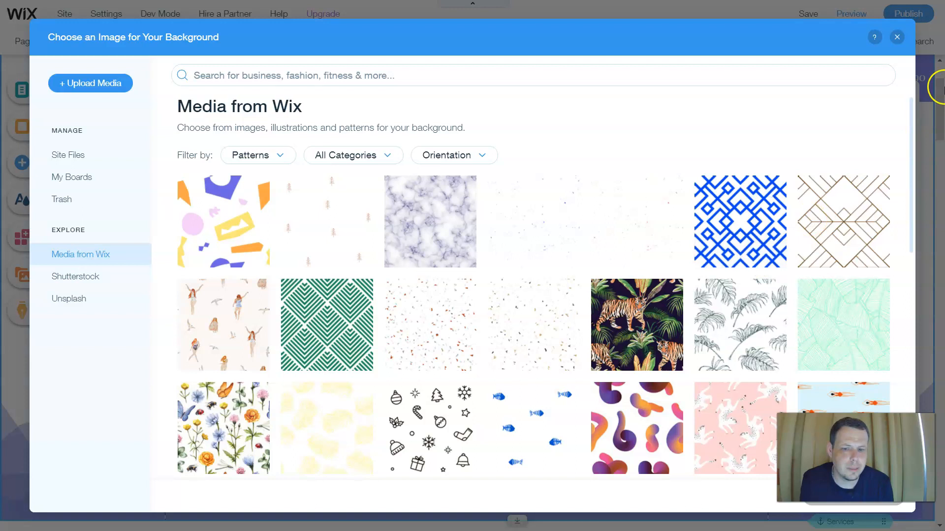
pyautogui.click(739, 208)
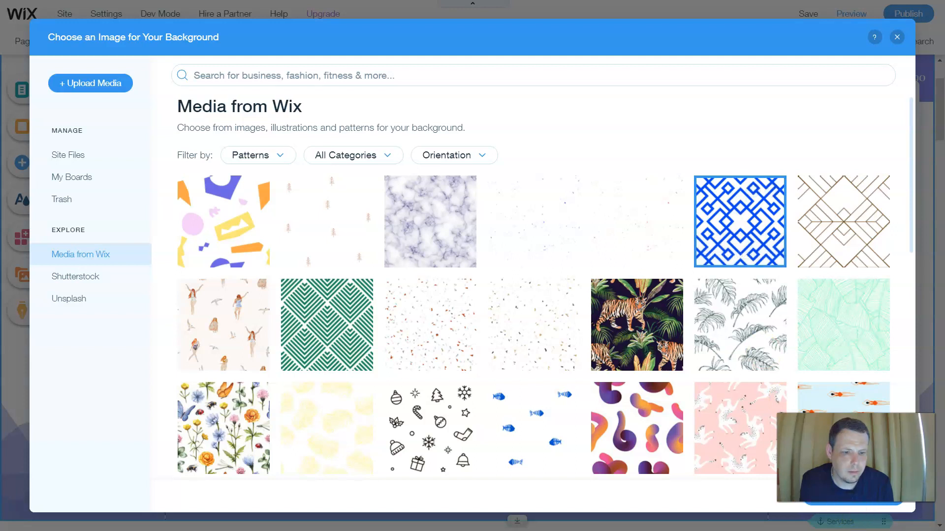
pyautogui.click(853, 497)
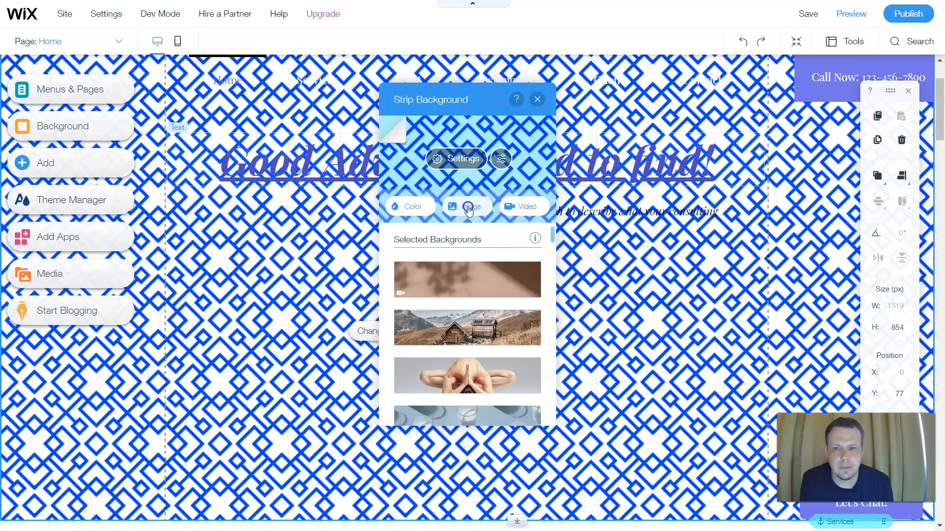
# - Reopen the strip's background image chooser and filter the Wix media to Images in the People category
pyautogui.click(469, 208)
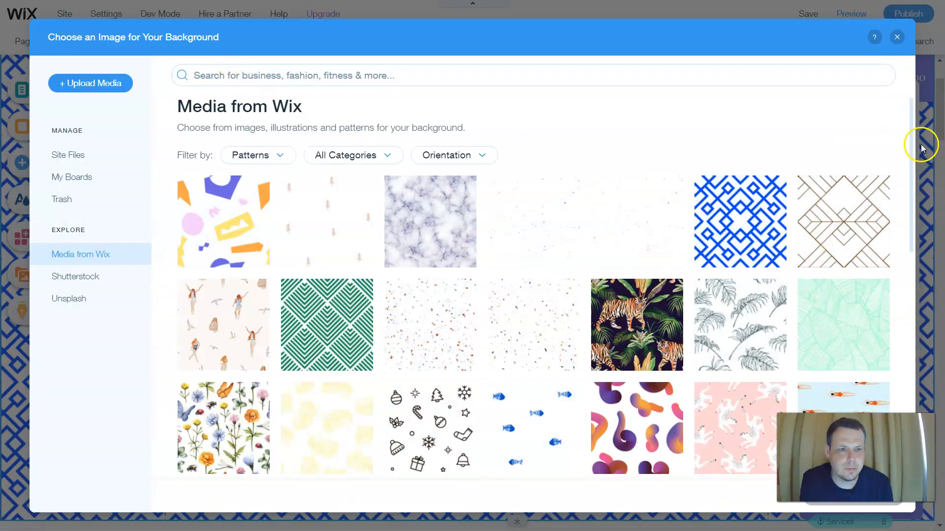
pyautogui.scroll(-2, 911, 123)
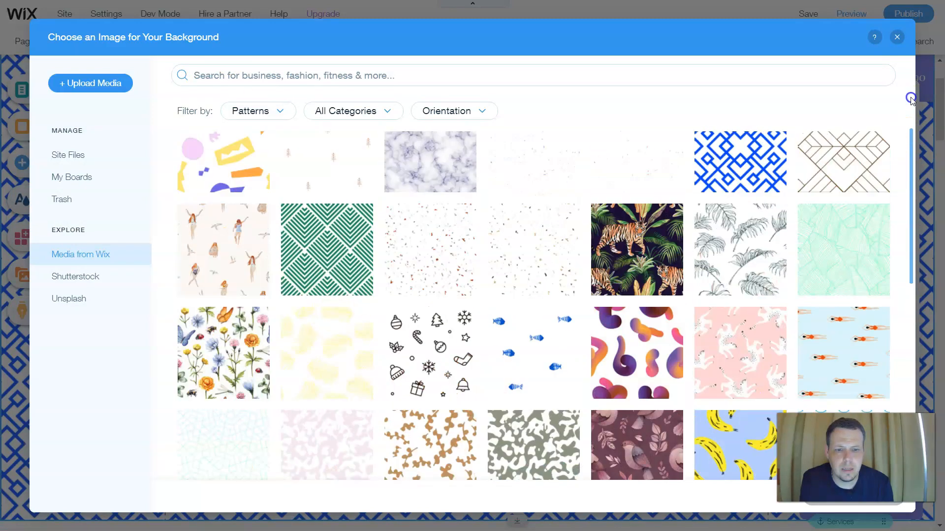
pyautogui.scroll(2, 911, 98)
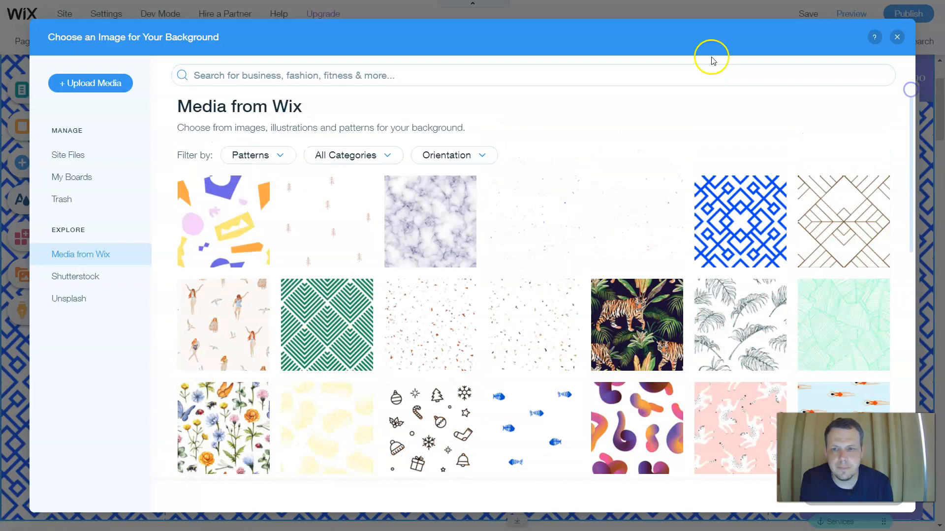
pyautogui.click(280, 156)
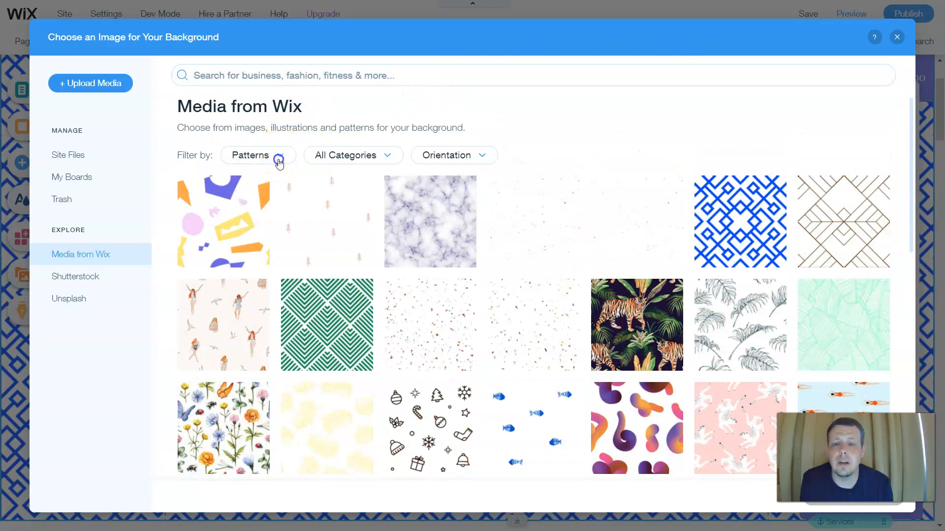
pyautogui.click(231, 235)
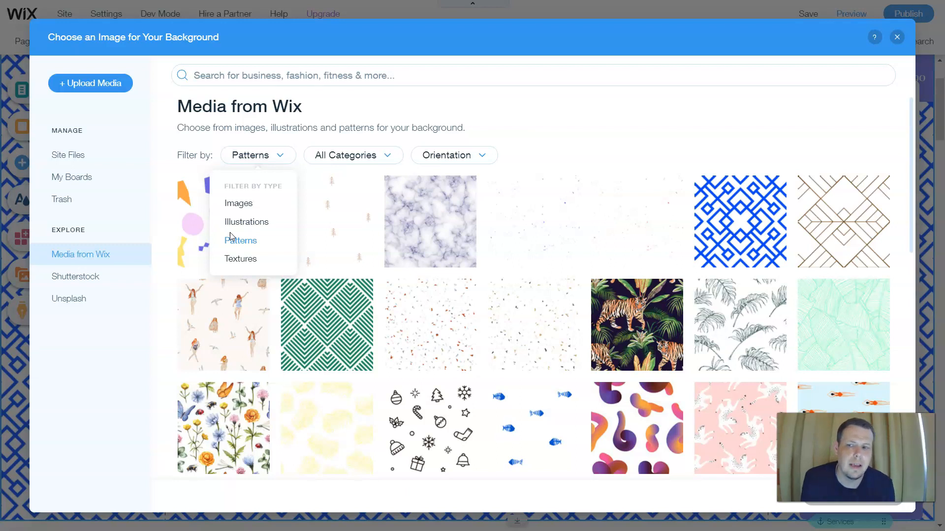
pyautogui.click(233, 207)
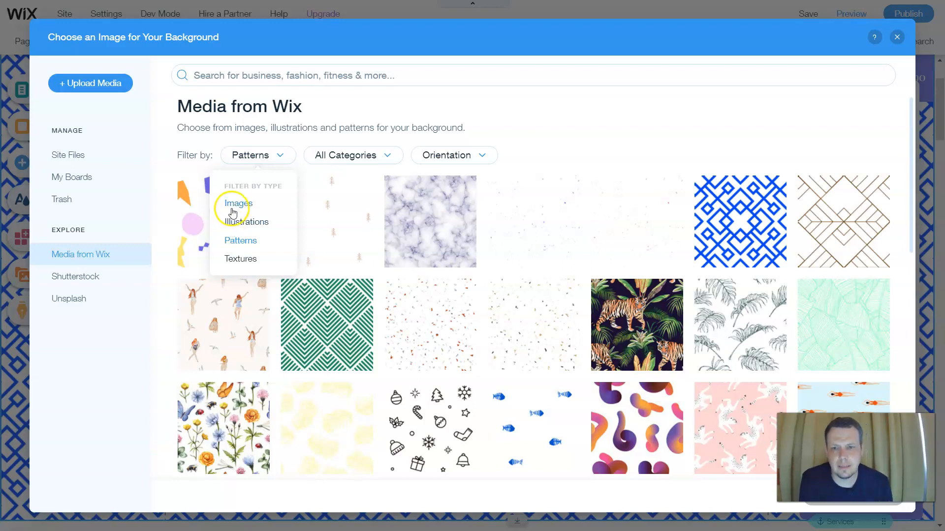
pyautogui.click(234, 208)
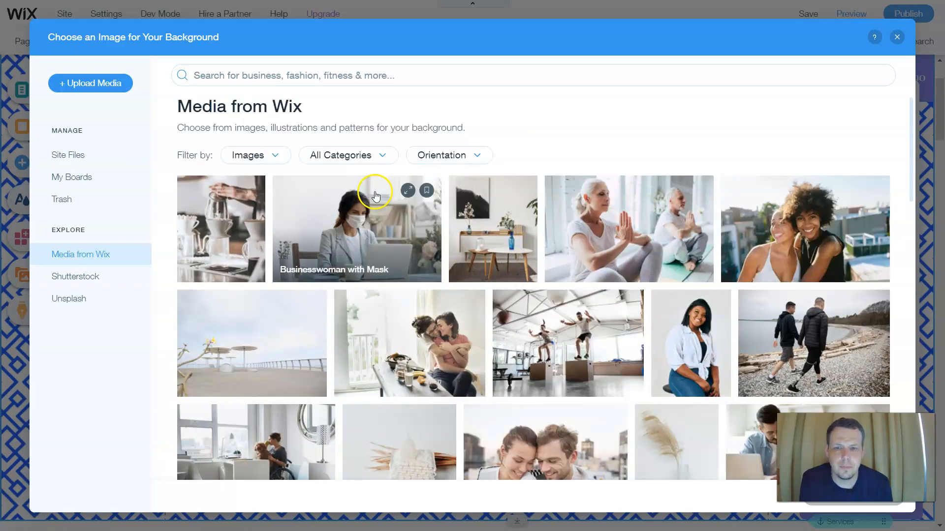
pyautogui.click(362, 150)
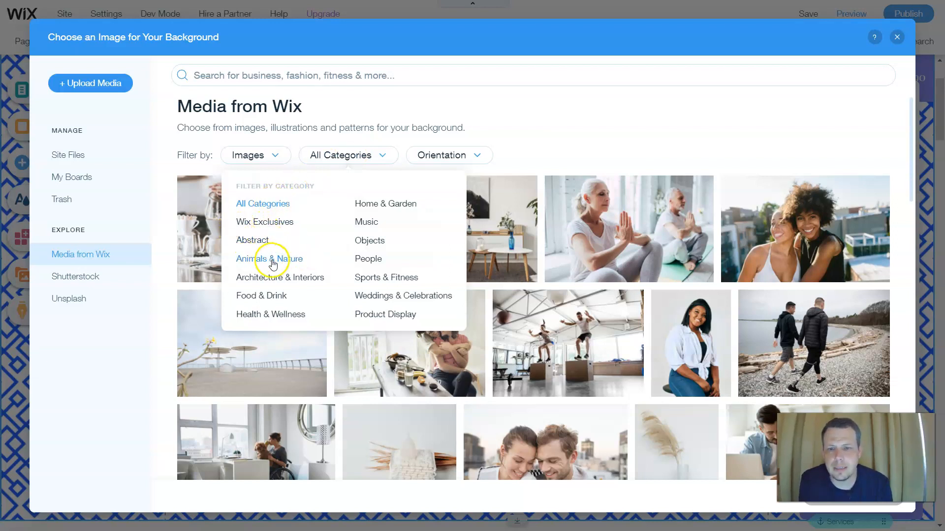
pyautogui.click(371, 262)
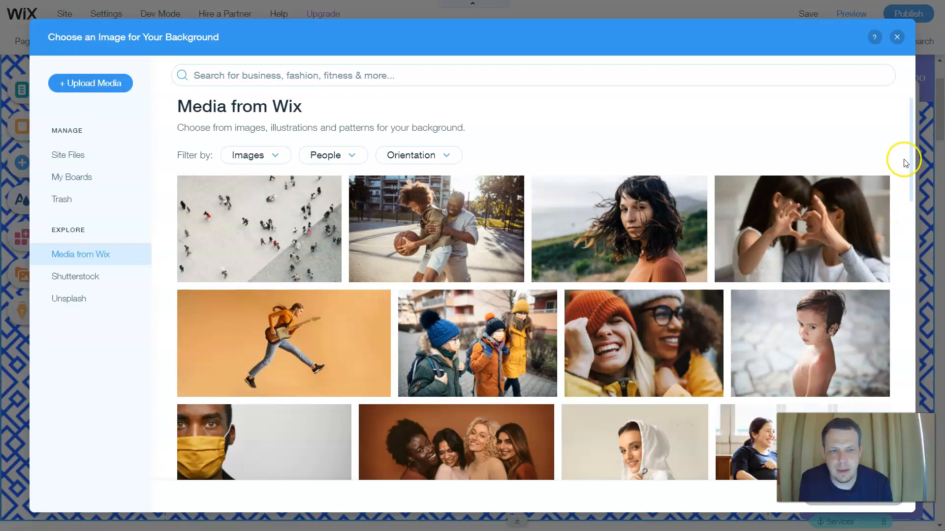
# - Set the "Walking the Dog" photo as the background of the strip containing the main heading
pyautogui.click(911, 125)
pyautogui.moveTo(912, 127); pyautogui.dragTo(891, 278)
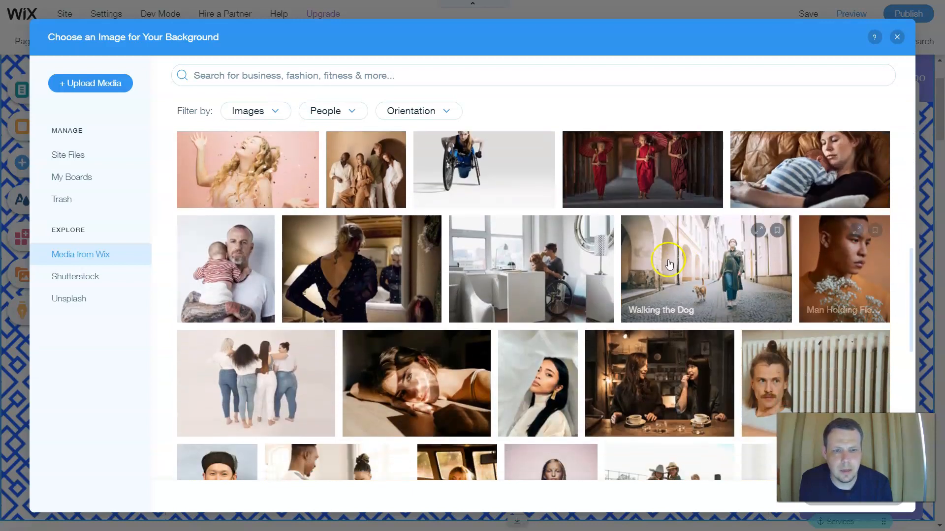
pyautogui.click(716, 251)
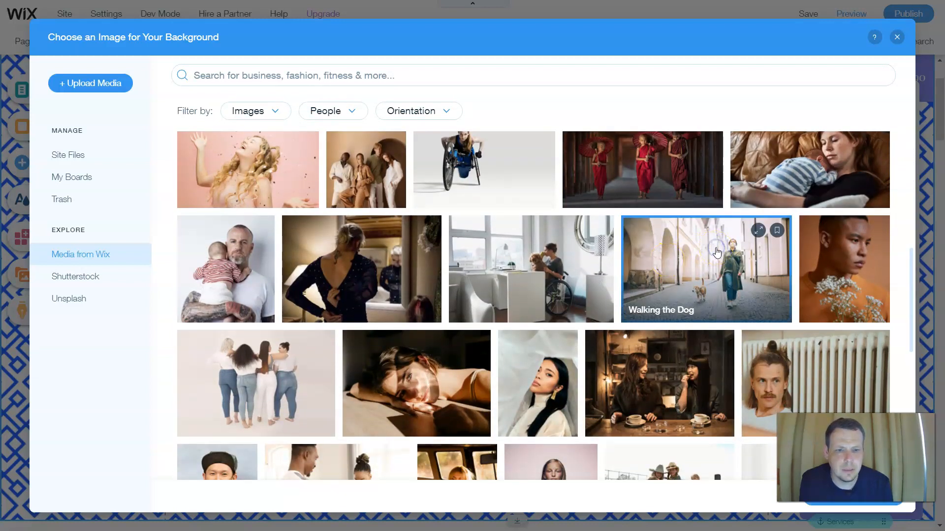
pyautogui.doubleClick(716, 247)
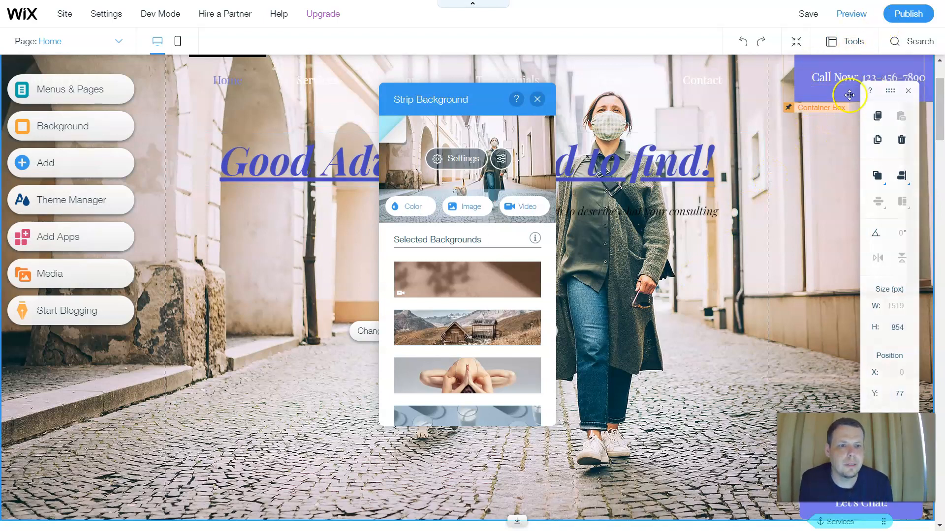
# - Replace the "Call Now" text in the header's purple box with "call:" followed by the business phone number
pyautogui.moveTo(884, 94); pyautogui.dragTo(863, 162)
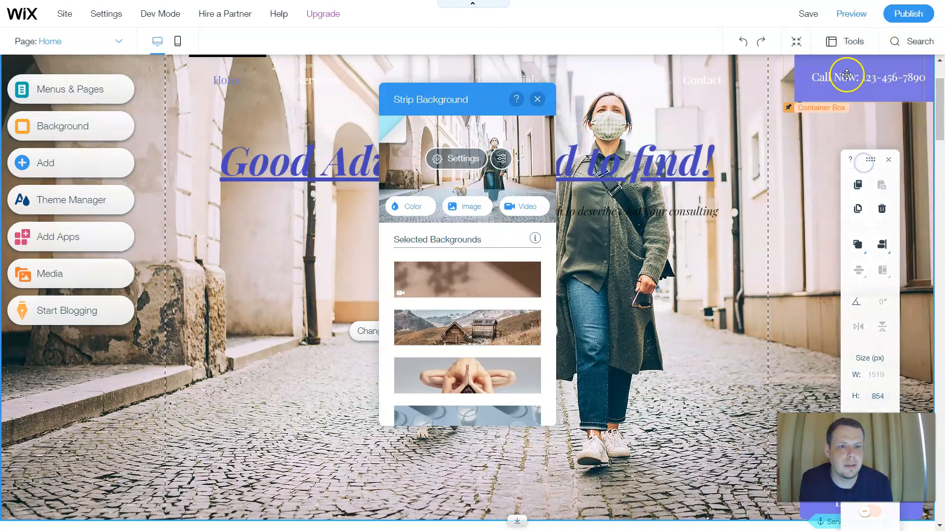
pyautogui.click(874, 80)
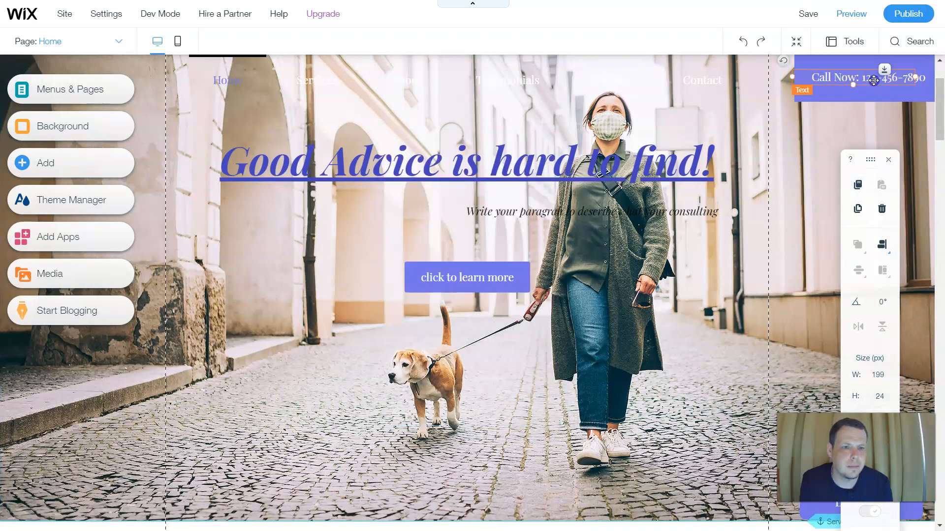
pyautogui.doubleClick(874, 80)
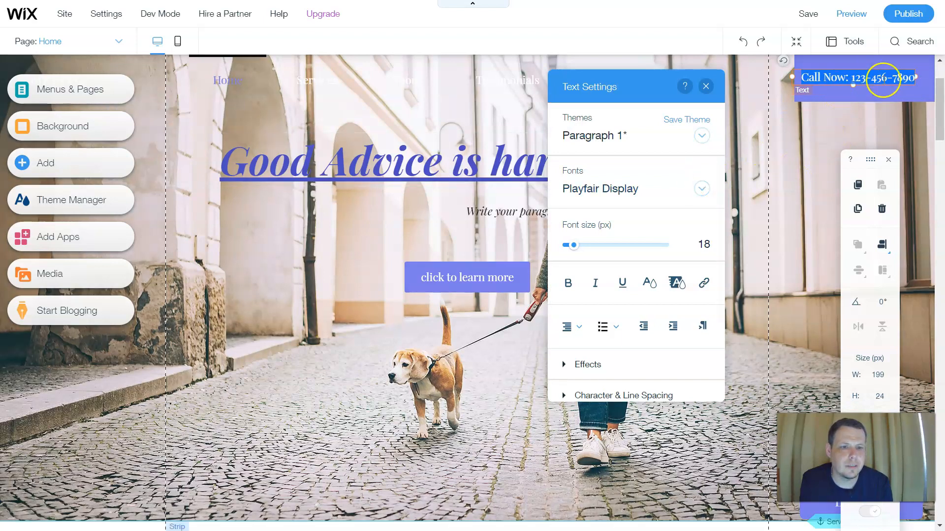
pyautogui.press('BackSpace')
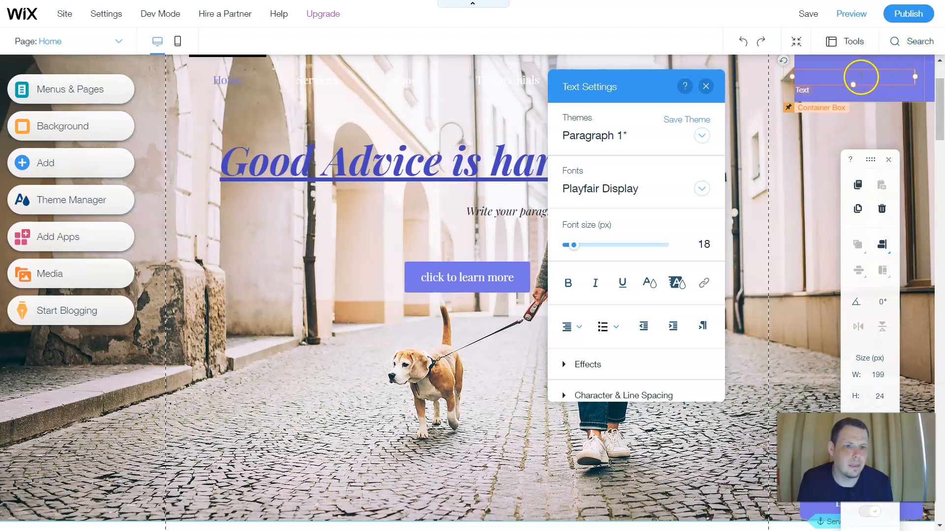
pyautogui.doubleClick(861, 77)
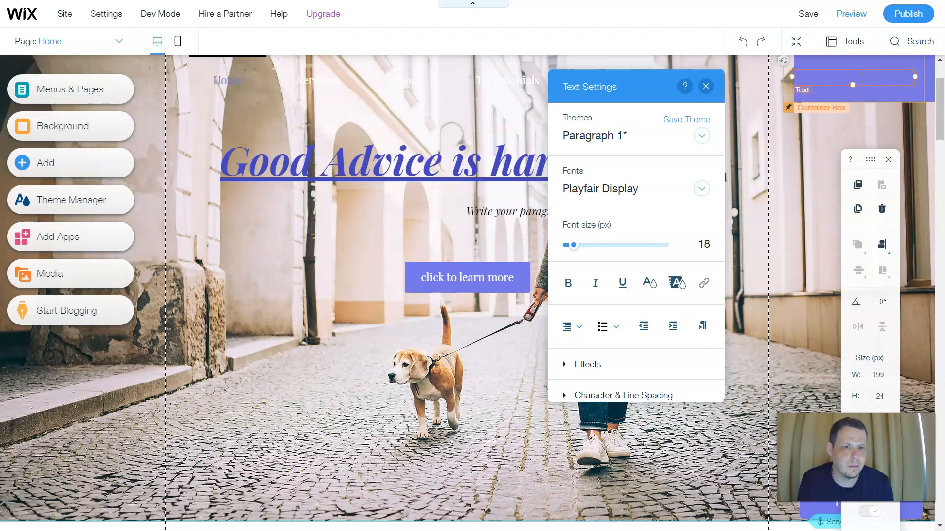
pyautogui.doubleClick(861, 77)
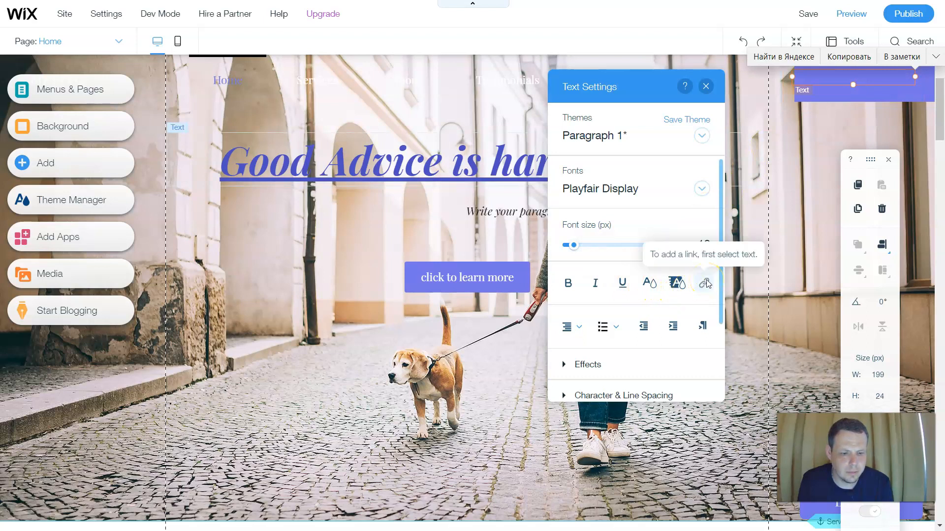
pyautogui.write('86')
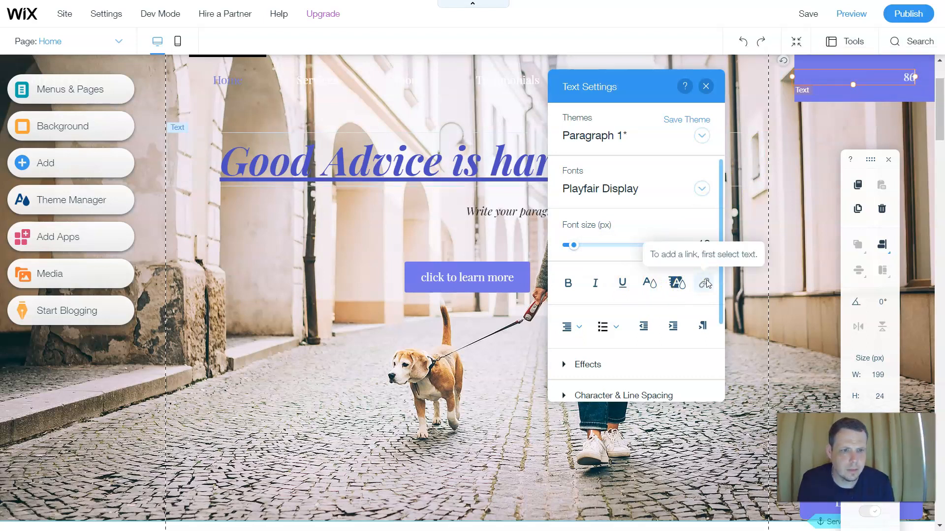
pyautogui.write('75309')
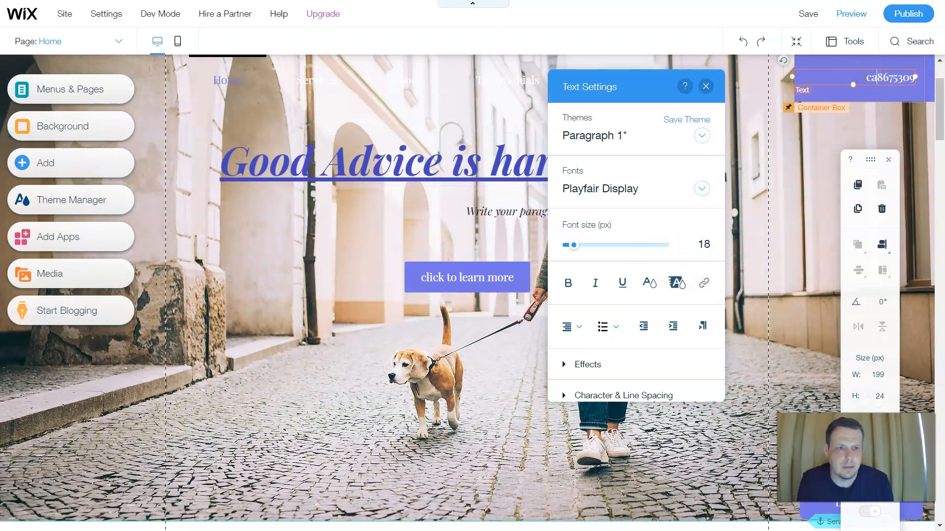
pyautogui.click(875, 78)
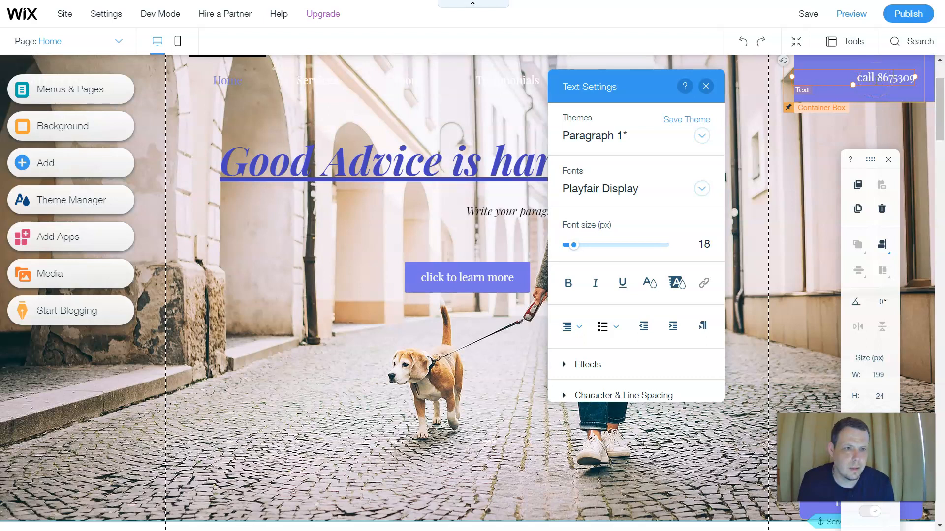
pyautogui.write('-')
pyautogui.click(872, 77)
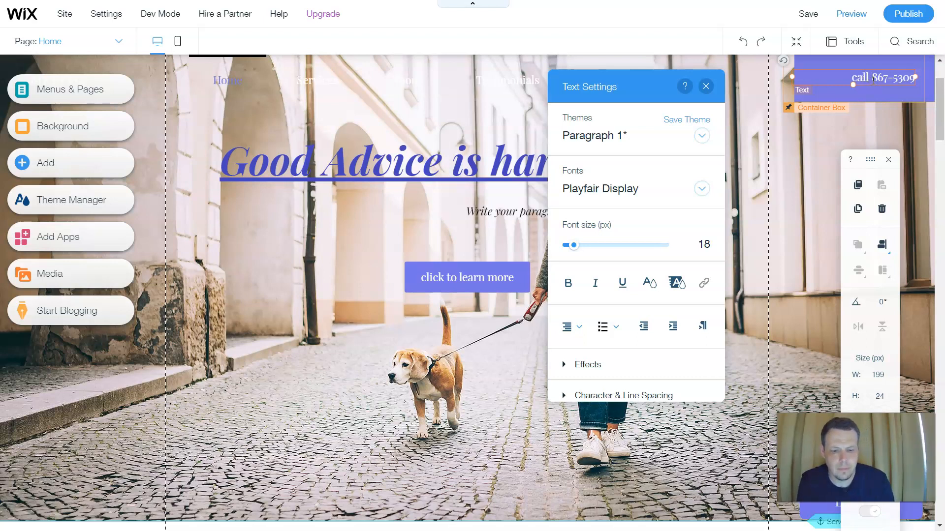
# - Make the whole phone text in the header's purple box bold and italic
pyautogui.moveTo(847, 75); pyautogui.dragTo(930, 77)
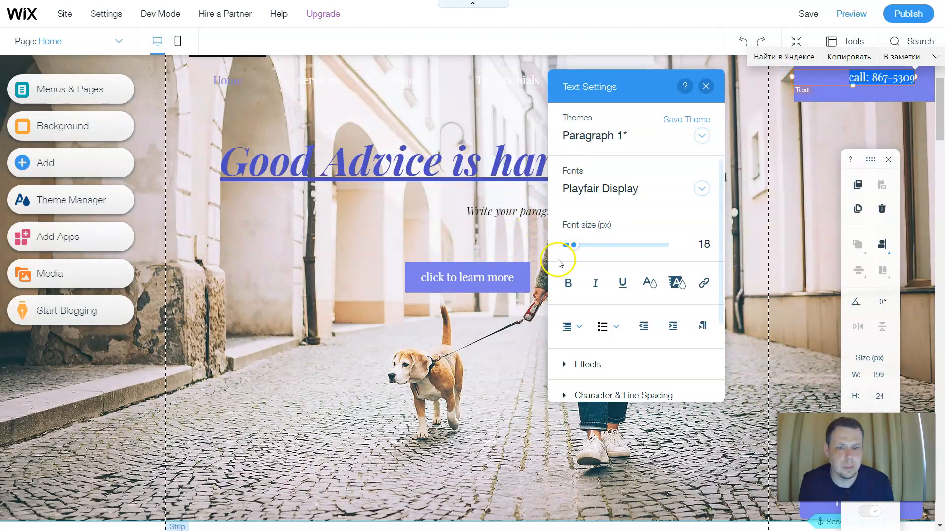
pyautogui.click(568, 283)
pyautogui.click(596, 283)
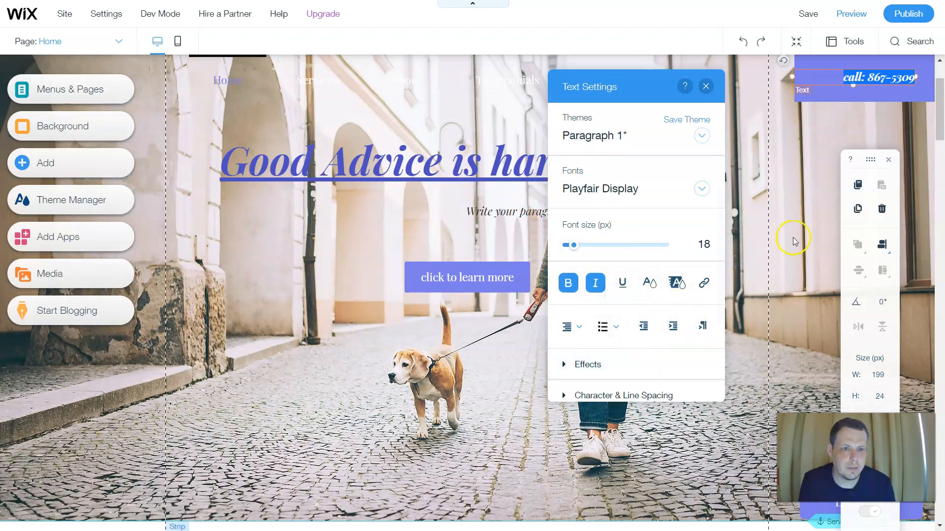
# - Apply the "B" text effect to the phone text in the header's purple box
pyautogui.click(587, 367)
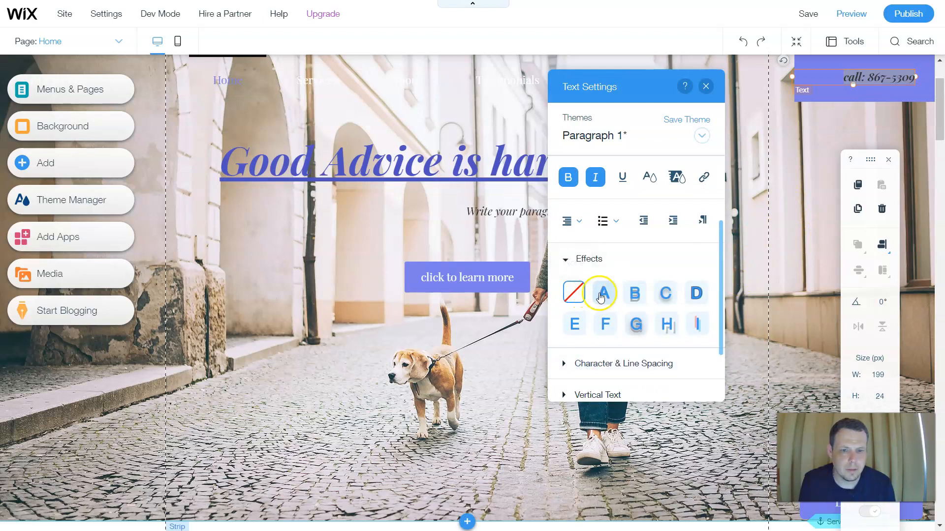
pyautogui.click(604, 294)
pyautogui.click(634, 295)
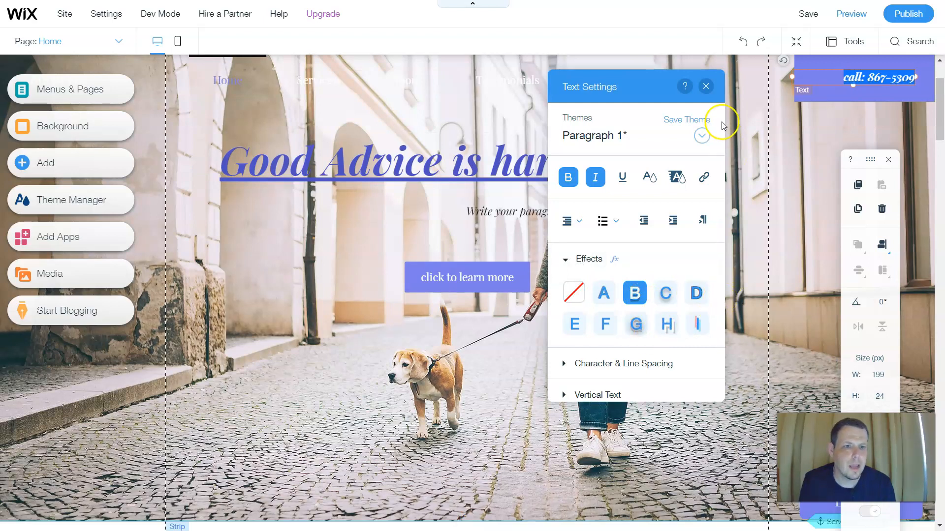
pyautogui.click(702, 93)
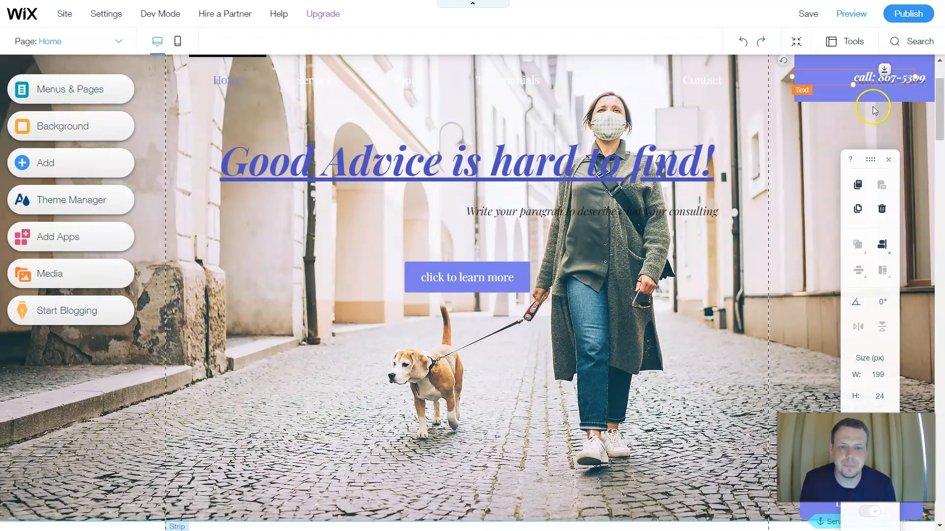
# - Open the site menu for the header's horizontal menu and go to the Services section of the Home page
pyautogui.moveTo(938, 90); pyautogui.dragTo(941, 41)
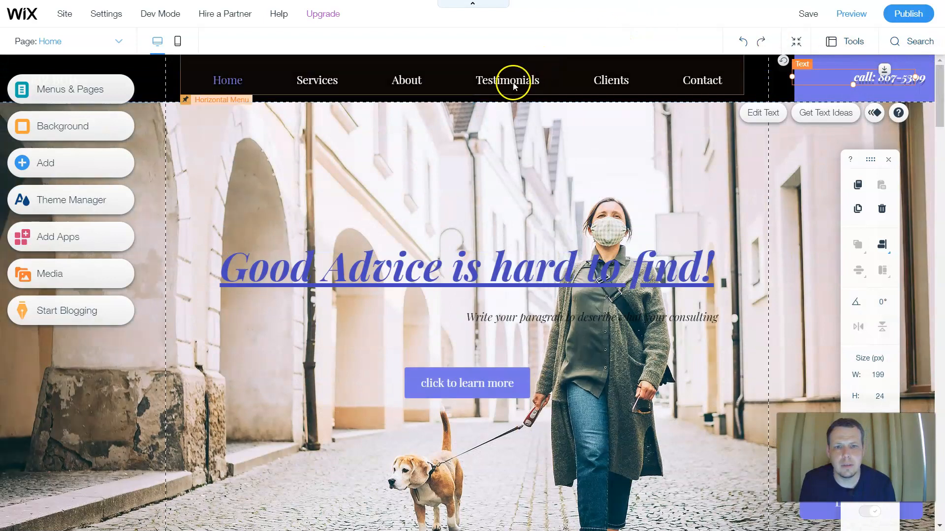
pyautogui.click(513, 85)
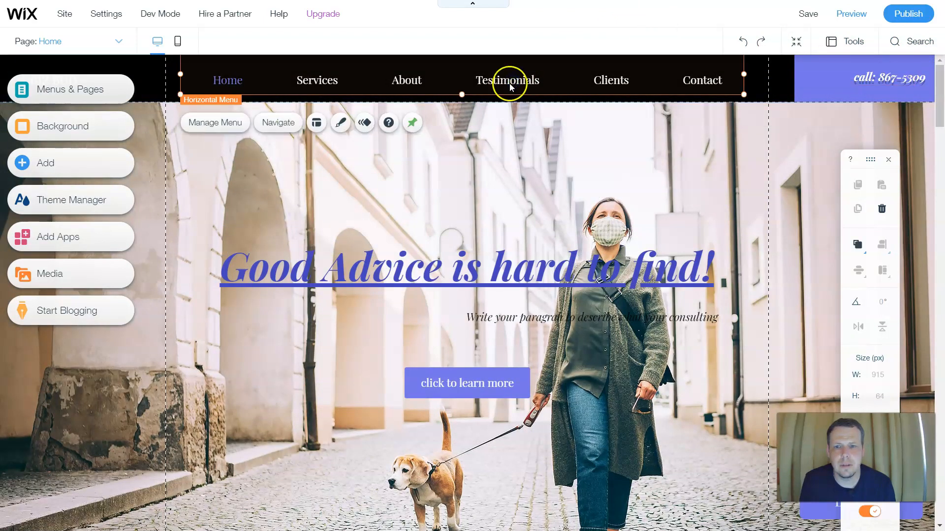
pyautogui.click(218, 124)
pyautogui.click(95, 92)
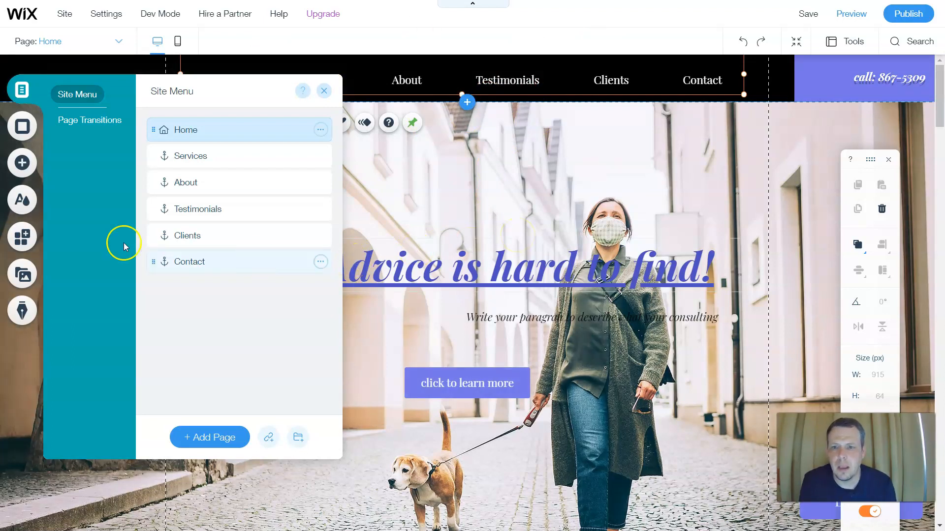
pyautogui.click(197, 156)
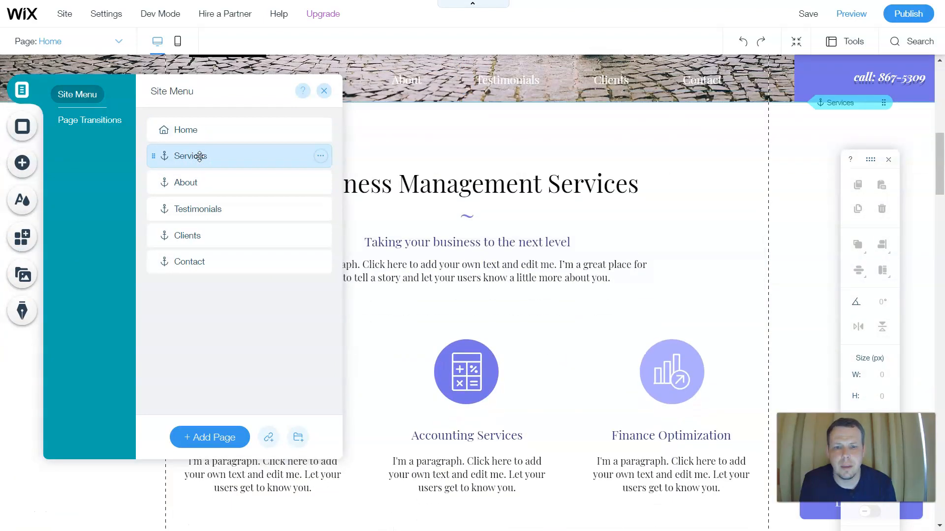
pyautogui.click(325, 92)
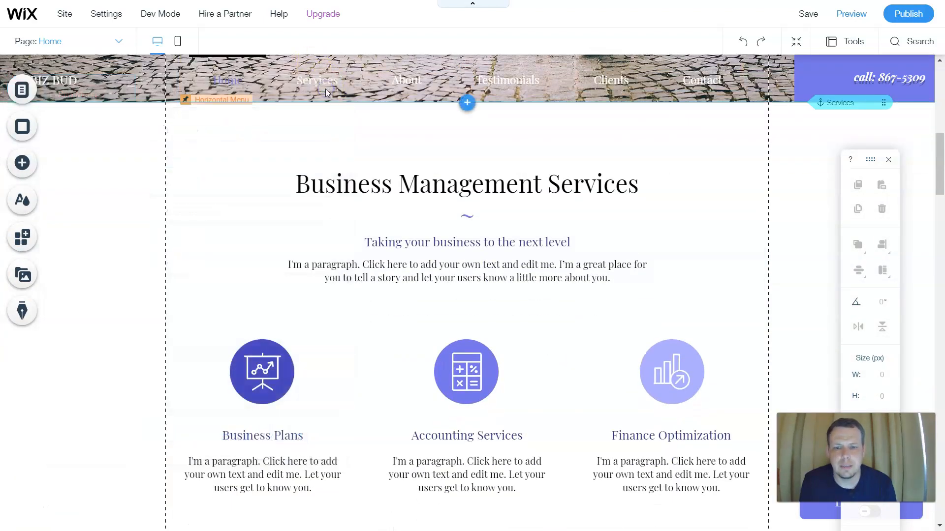
# - Replace the "Business Management Services" heading and the "~" beneath it with "Taking care of your dog"
pyautogui.doubleClick(491, 183)
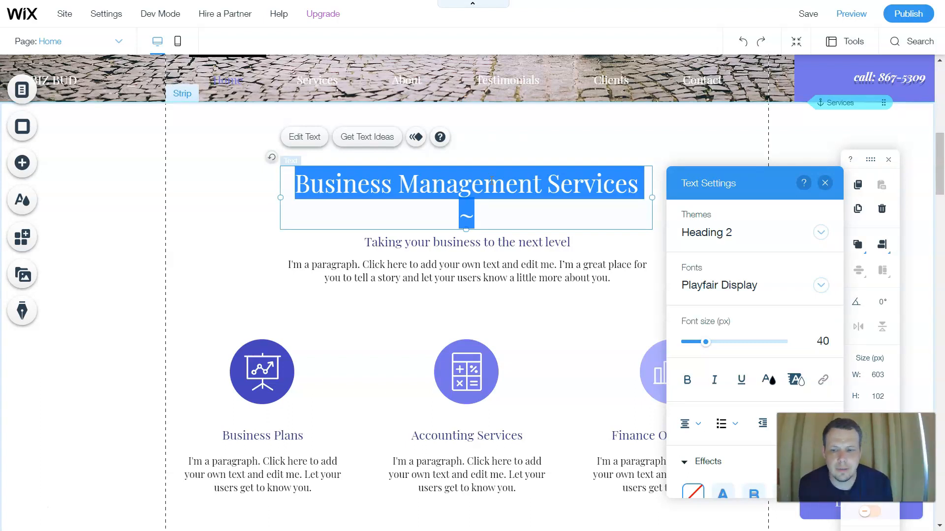
pyautogui.press('BackSpace')
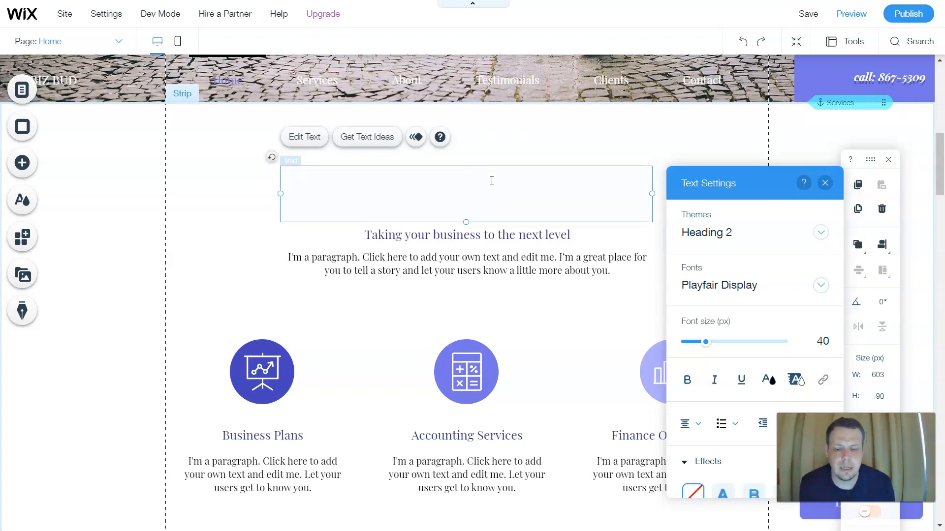
pyautogui.write('T')
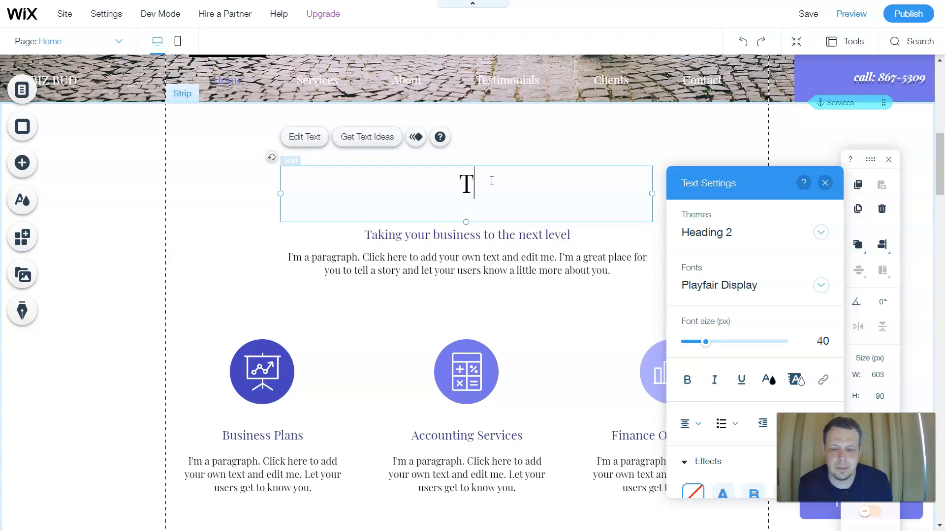
pyautogui.write('aking care of your dog')
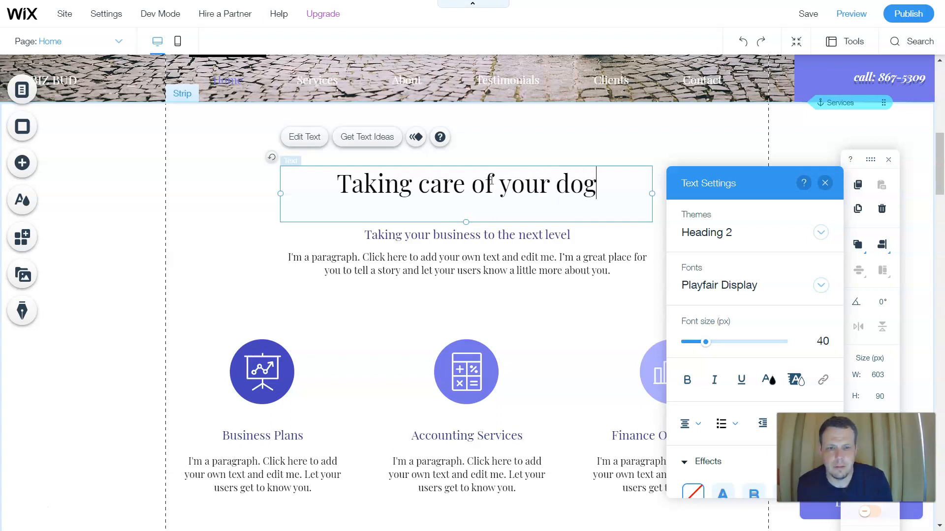
# - Open the "Taking your business to the next level" subheading for text editing
pyautogui.click(496, 229)
pyautogui.click(612, 240)
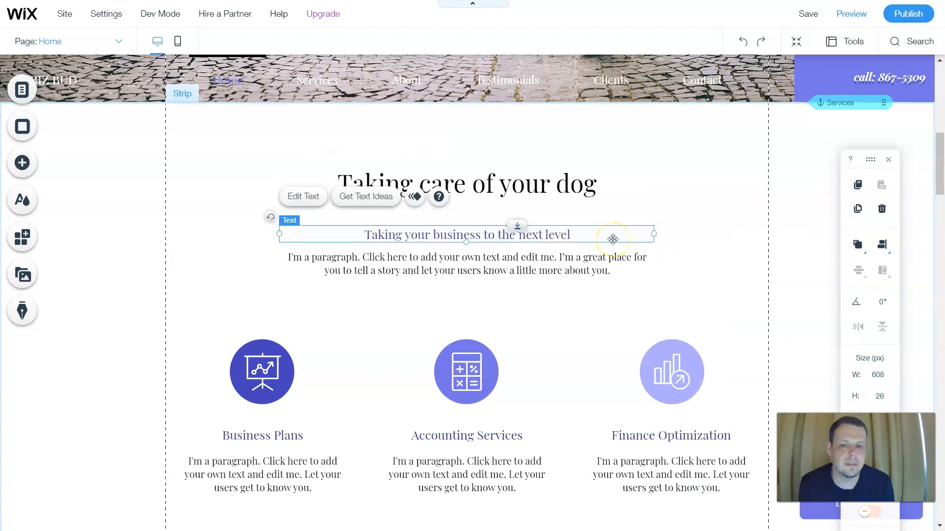
pyautogui.click(940, 161)
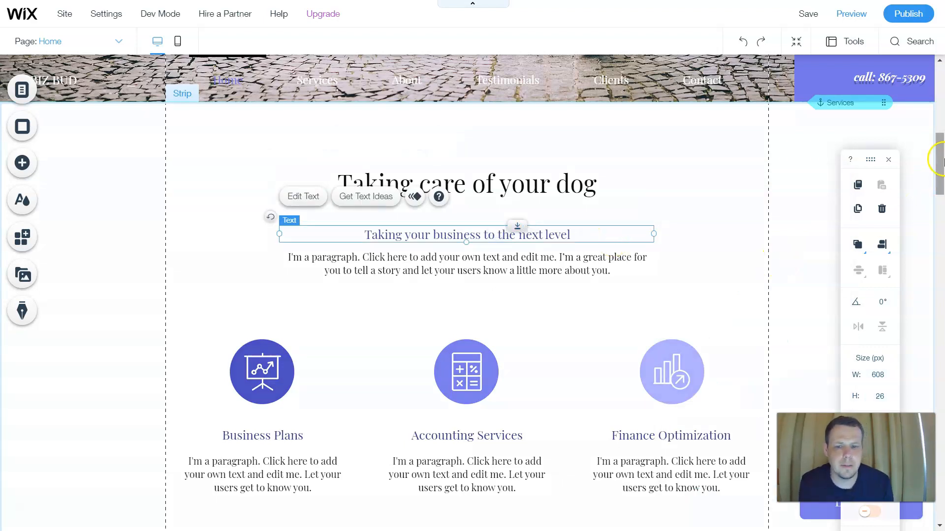
pyautogui.moveTo(939, 161); pyautogui.dragTo(940, 178)
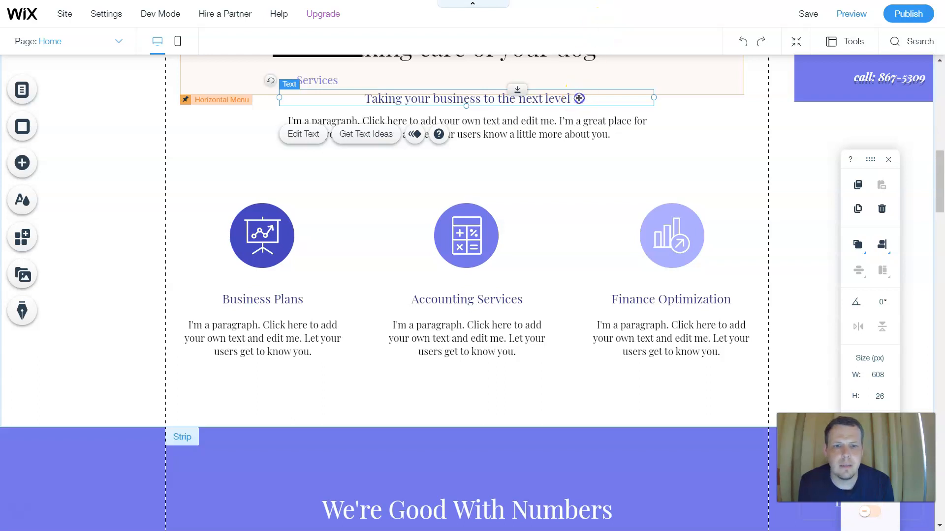
pyautogui.doubleClick(579, 98)
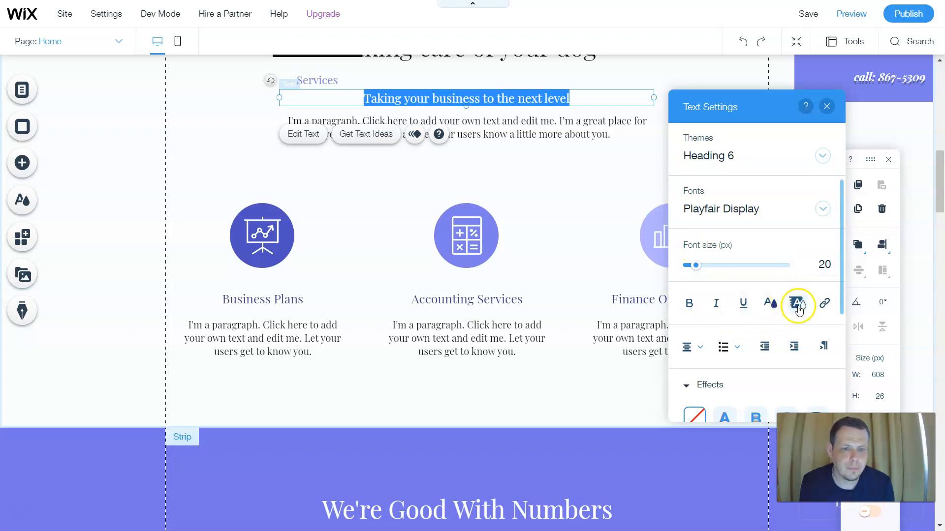
# - Delete the chart icon inside the circle above "Business Plans" and inspect the circle's fill design and shape settings
pyautogui.click(257, 240)
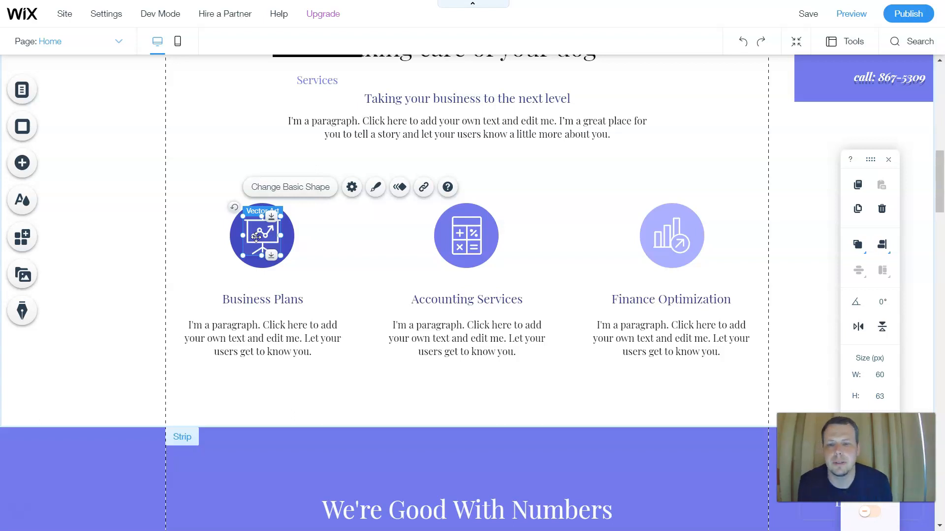
pyautogui.press('Delete')
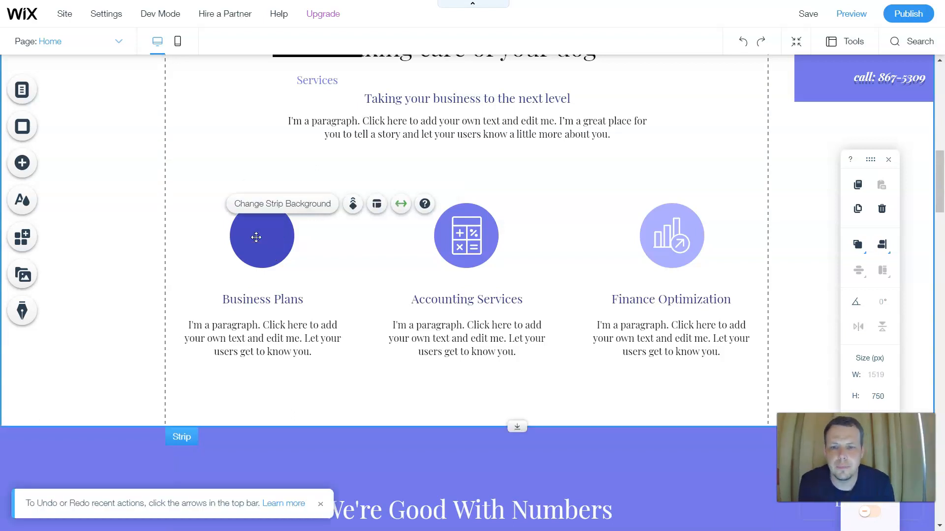
pyautogui.rightClick(256, 238)
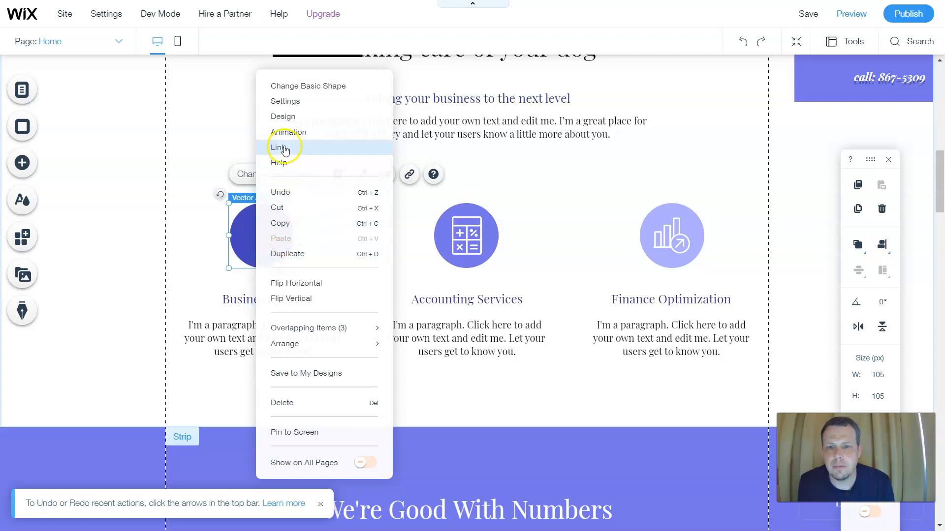
pyautogui.click(283, 117)
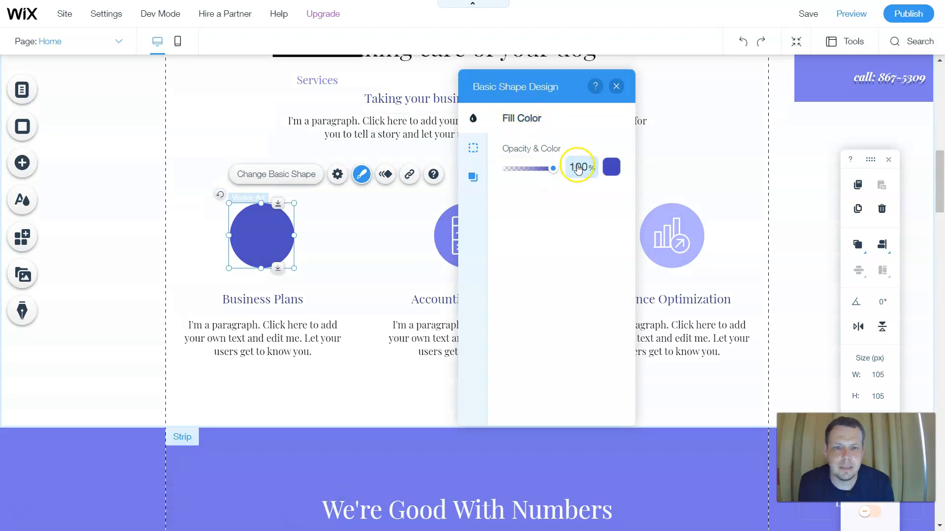
pyautogui.click(340, 180)
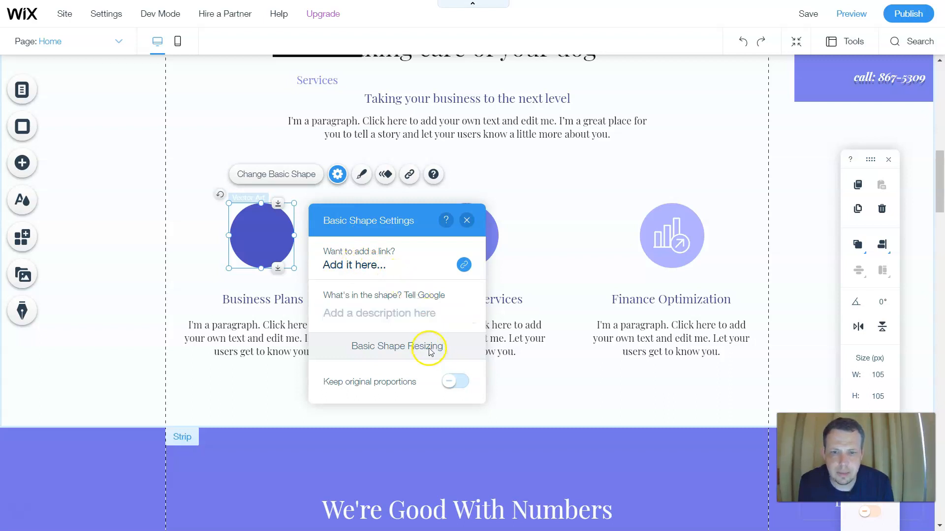
pyautogui.click(467, 220)
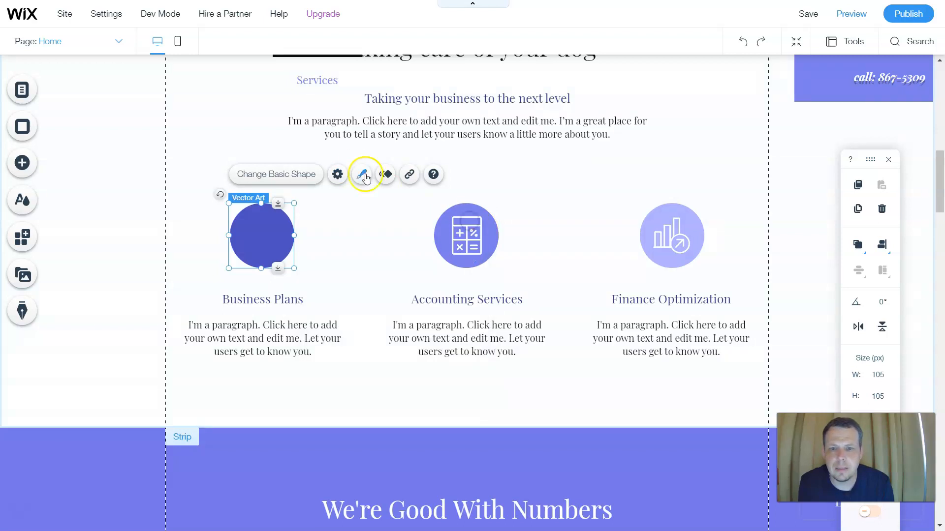
# - Add the outlined house from the decorative vector art Icons onto the empty circle above "Business Plans"
pyautogui.click(15, 158)
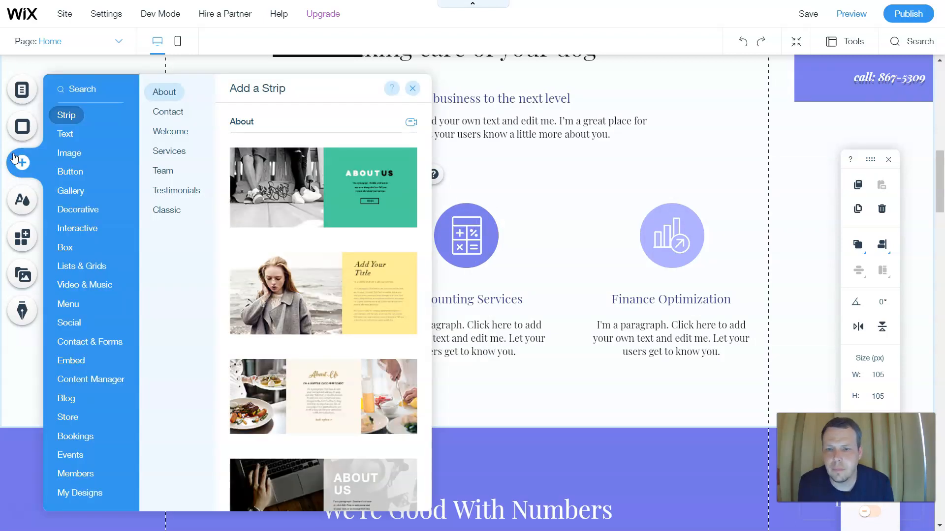
pyautogui.click(76, 152)
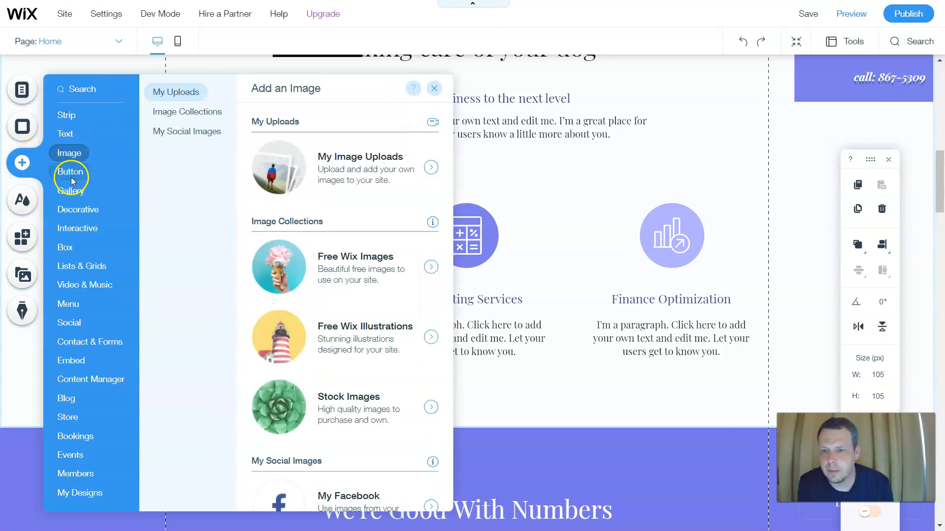
pyautogui.click(71, 191)
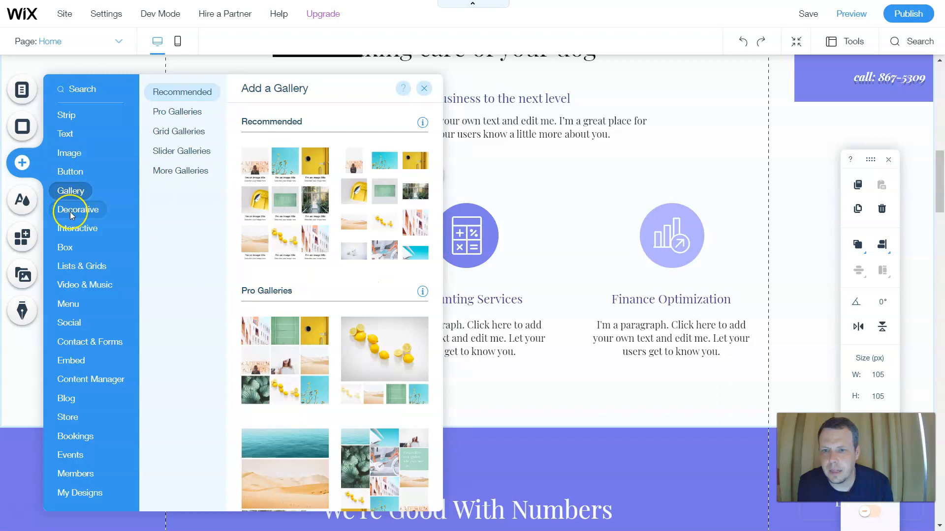
pyautogui.click(71, 212)
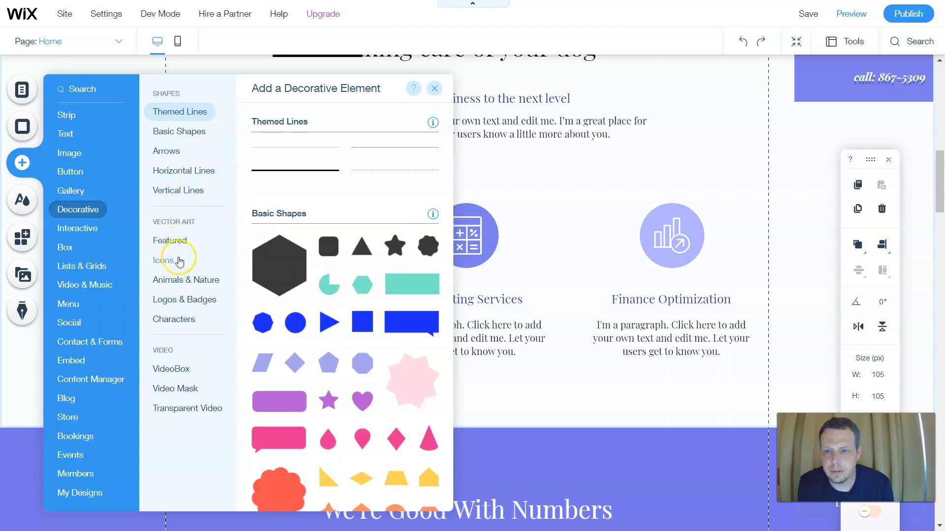
pyautogui.click(179, 260)
pyautogui.click(174, 280)
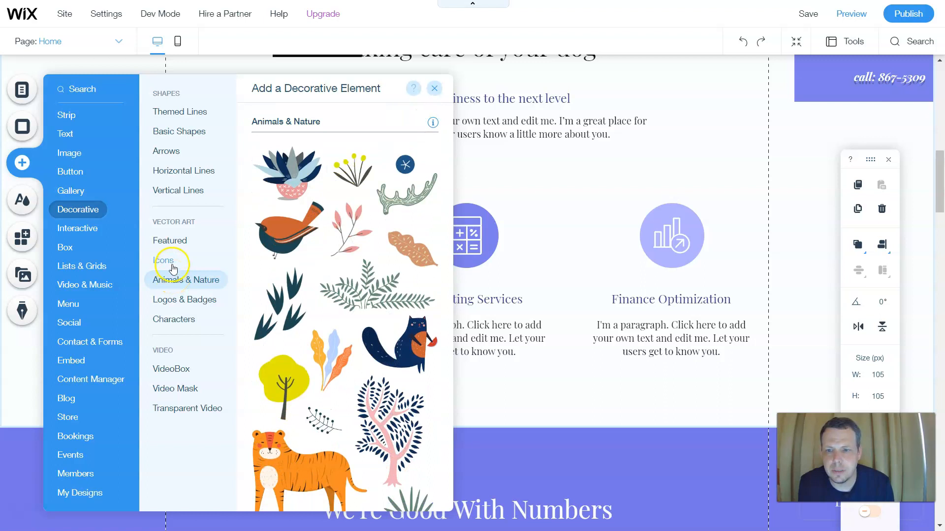
pyautogui.click(171, 264)
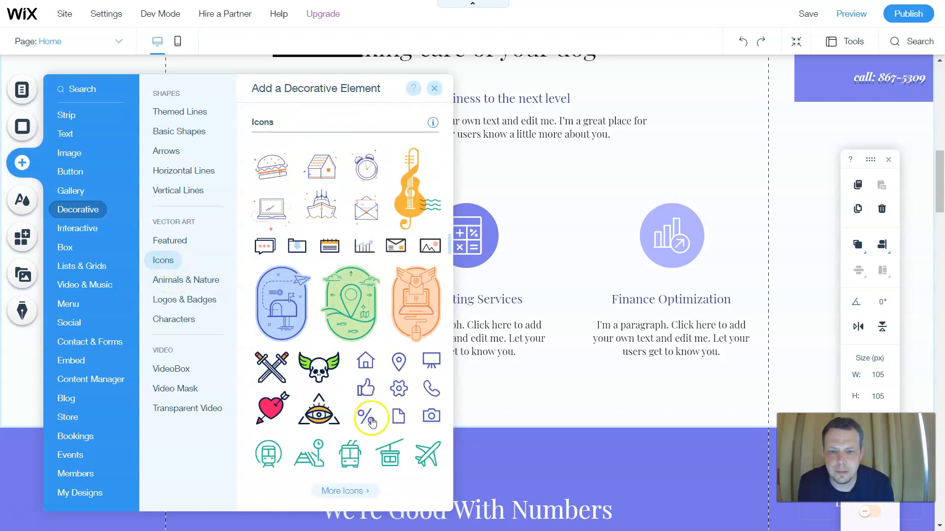
pyautogui.click(366, 364)
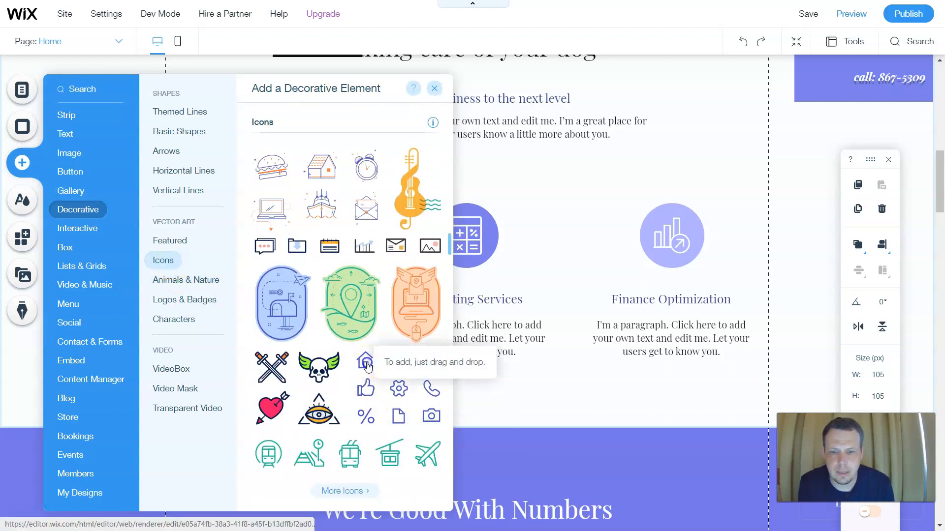
pyautogui.moveTo(367, 364); pyautogui.dragTo(265, 237)
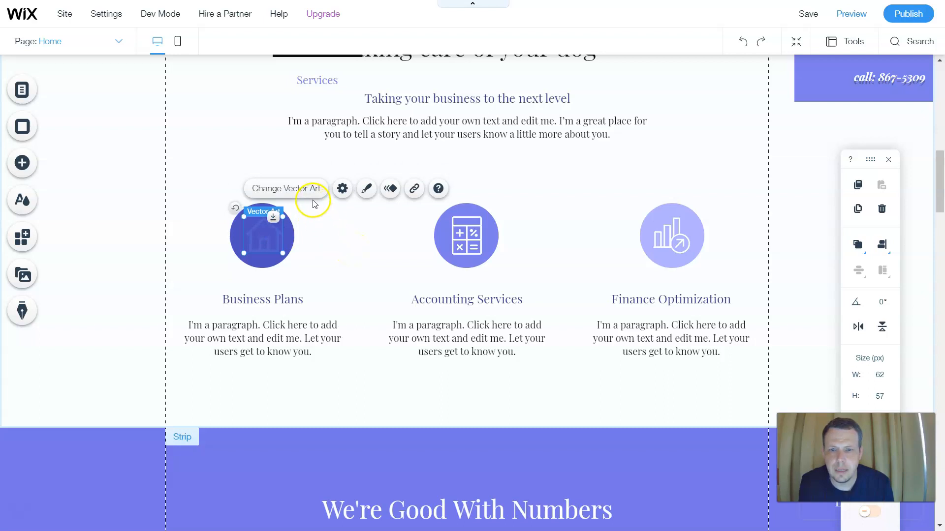
# - Set the house icon's fill color to white (#FFFFFF)
pyautogui.click(366, 196)
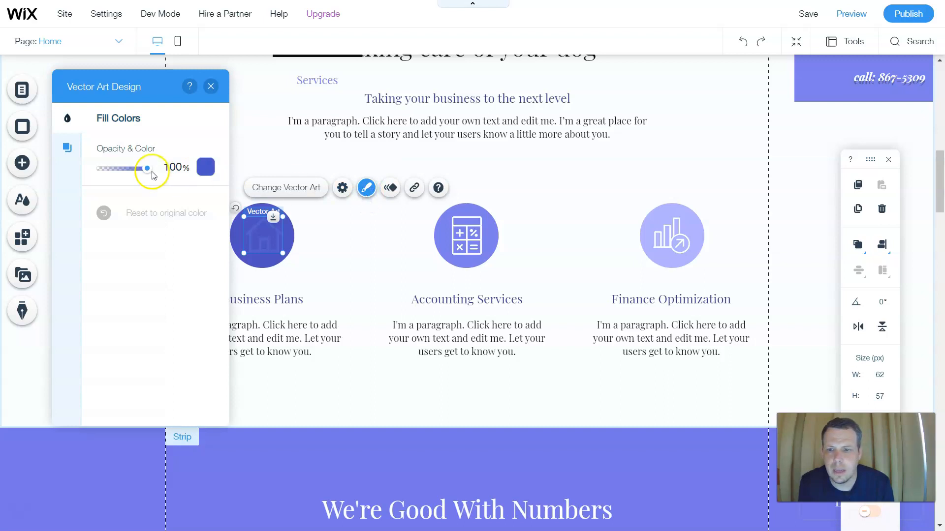
pyautogui.click(204, 166)
pyautogui.click(64, 178)
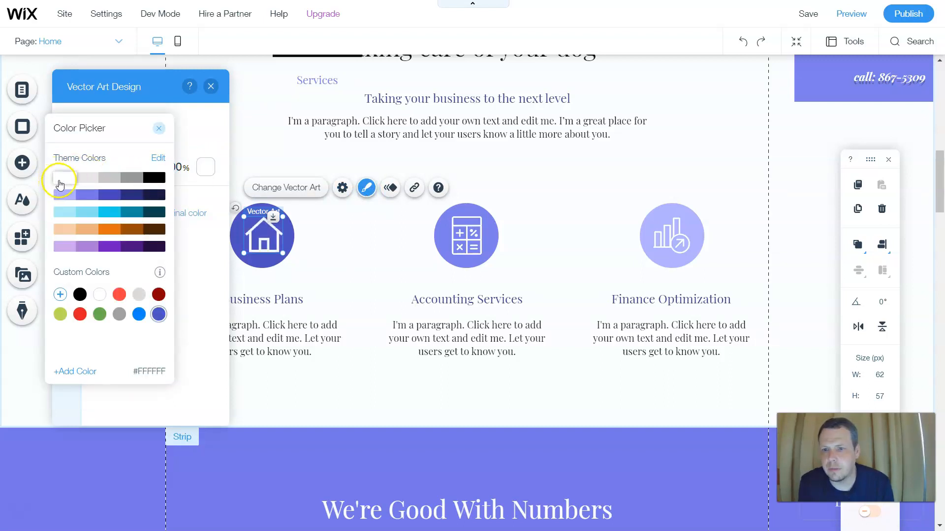
pyautogui.click(342, 233)
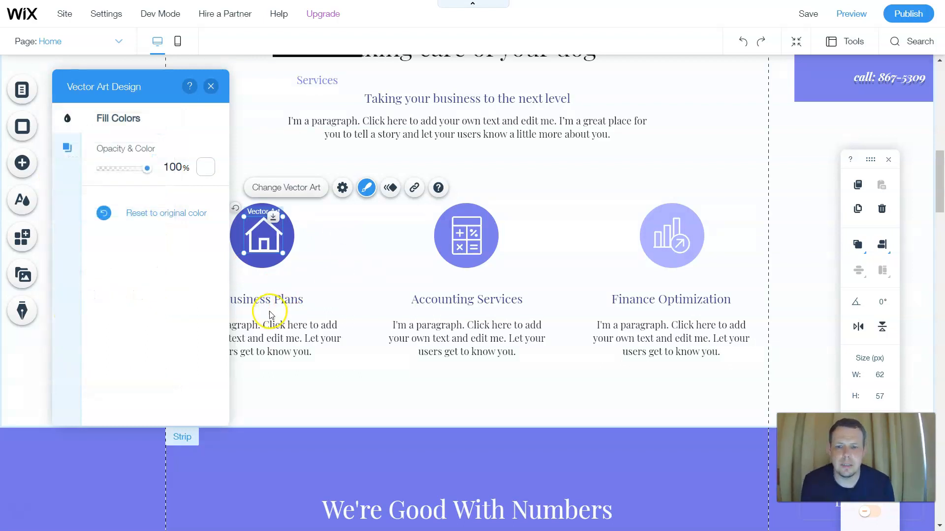
# - Replace the "Business Plans" title under the house icon with "Home care for pets"
pyautogui.click(287, 297)
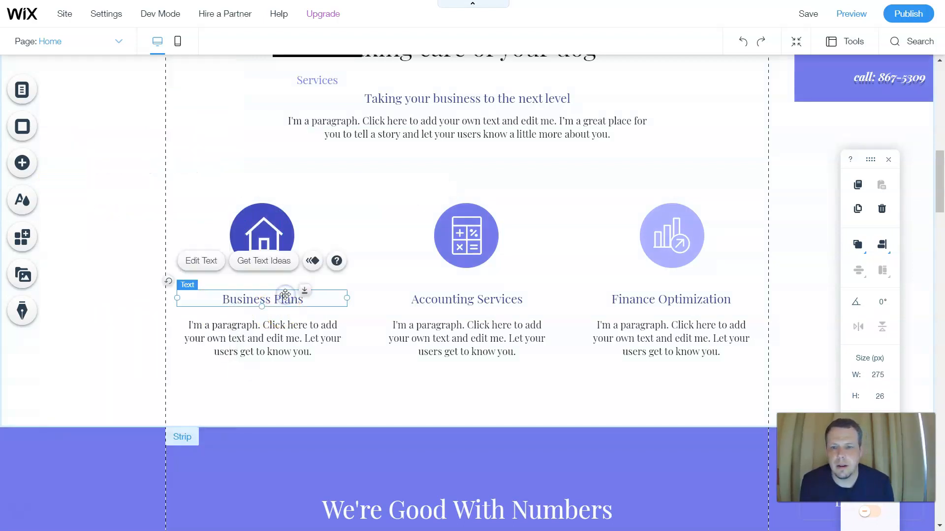
pyautogui.doubleClick(308, 299)
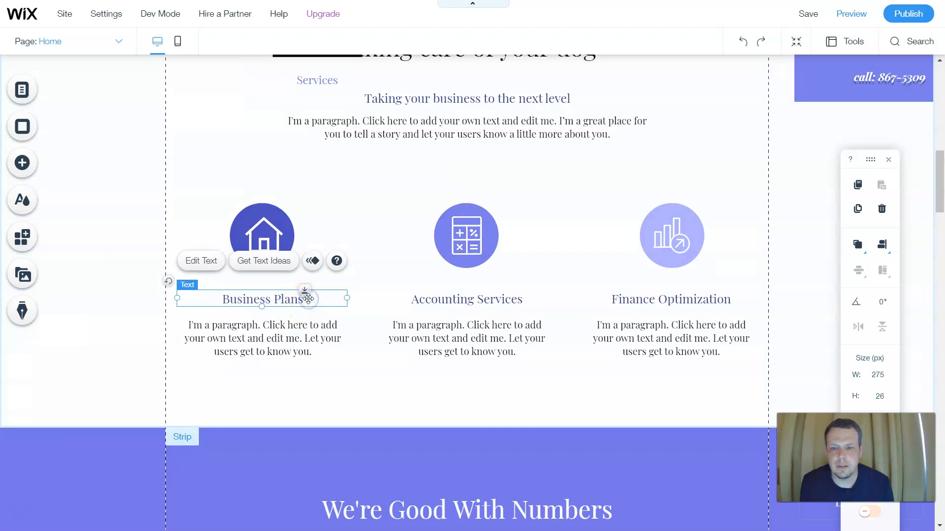
pyautogui.press('BackSpace')
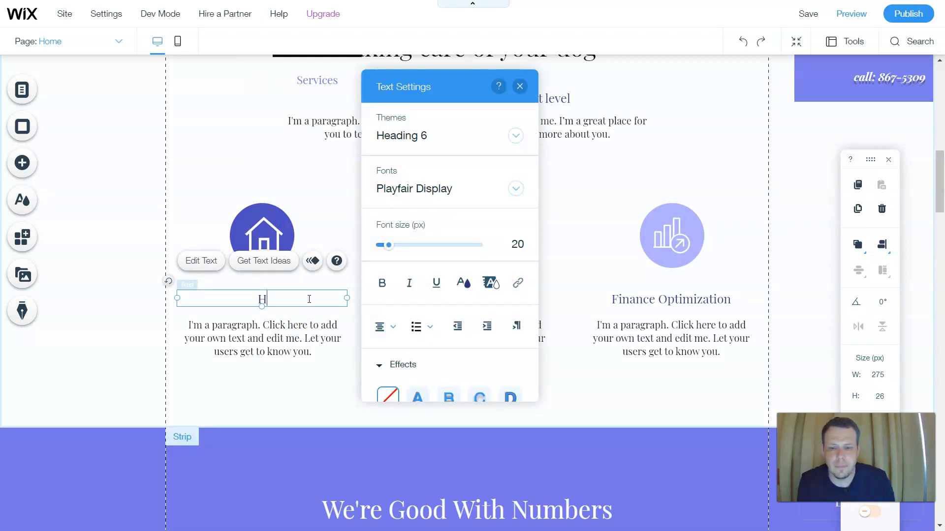
pyautogui.write('Ho,')
pyautogui.press('BackSpace')
pyautogui.write('me ')
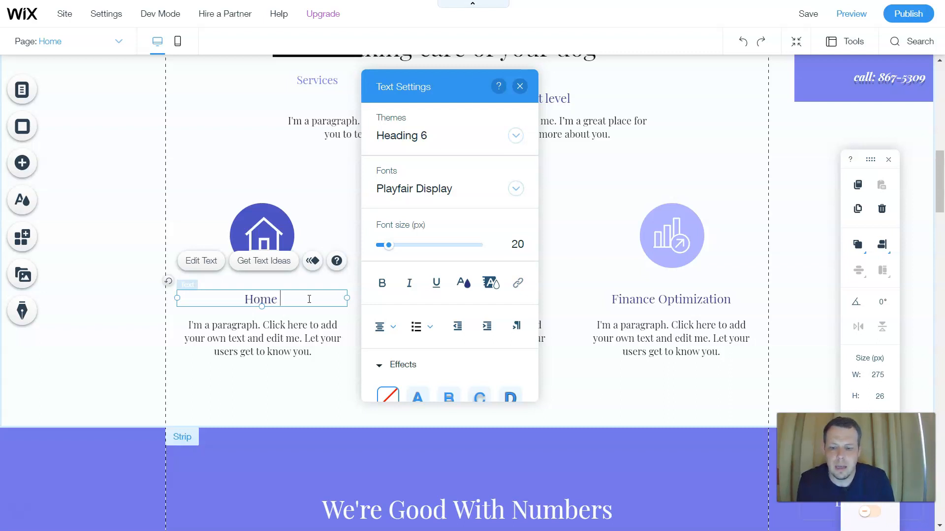
pyautogui.write('option')
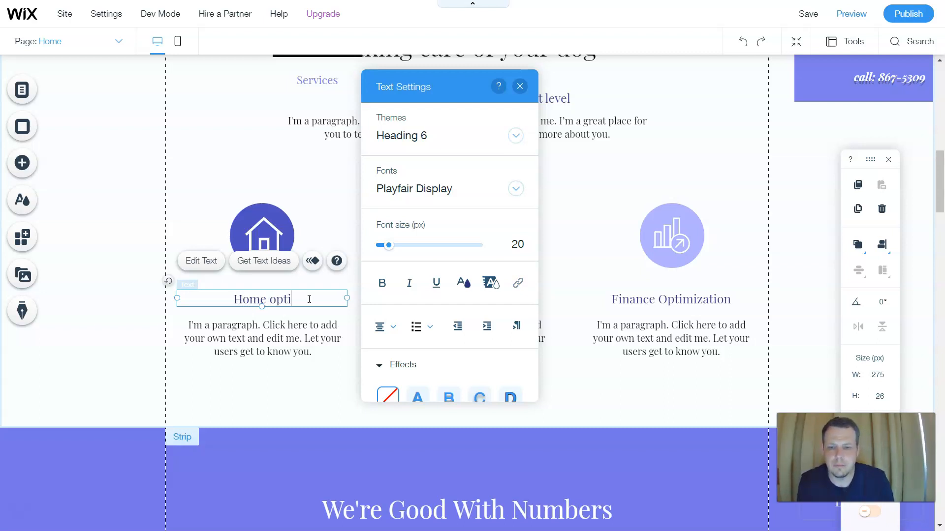
pyautogui.press('BackSpace')
pyautogui.press('BackSpace')
pyautogui.press('BackSpace')
pyautogui.press('BackSpace')
pyautogui.press('BackSpace')
pyautogui.press('BackSpace')
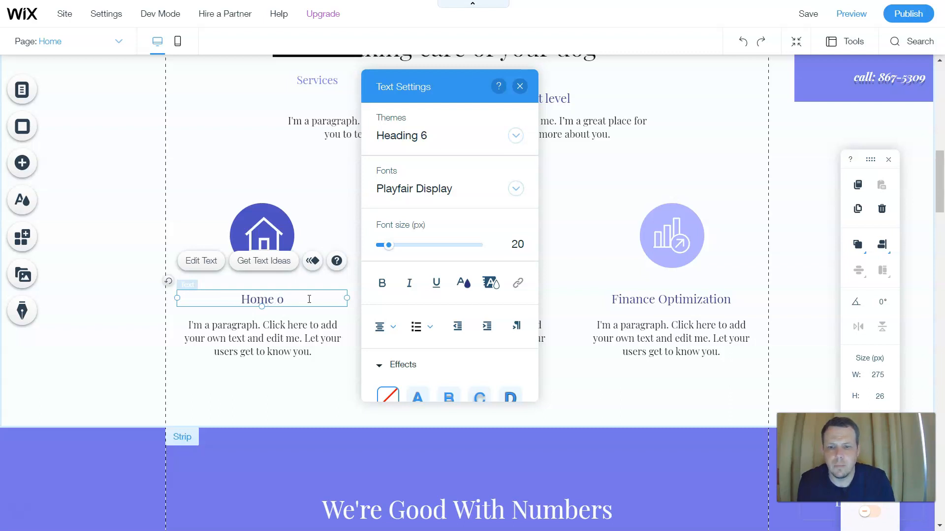
pyautogui.write('care')
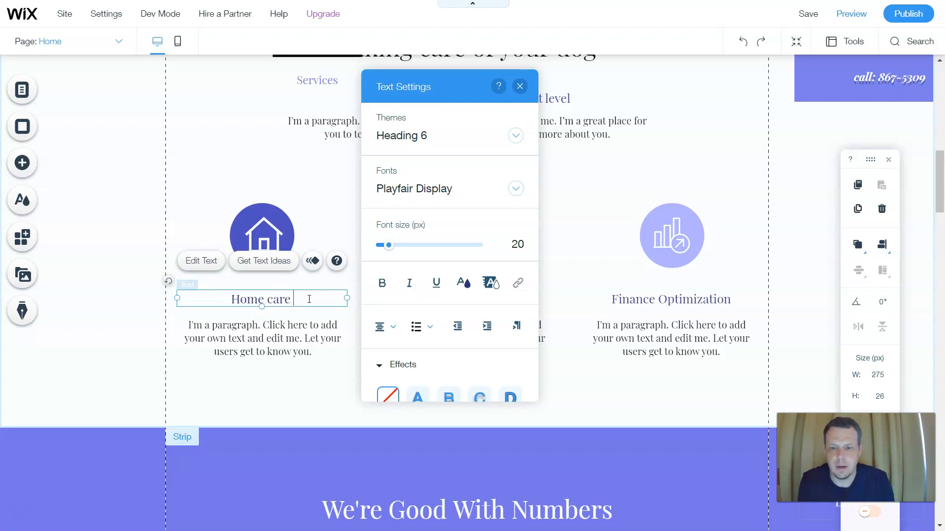
pyautogui.write(' for pe')
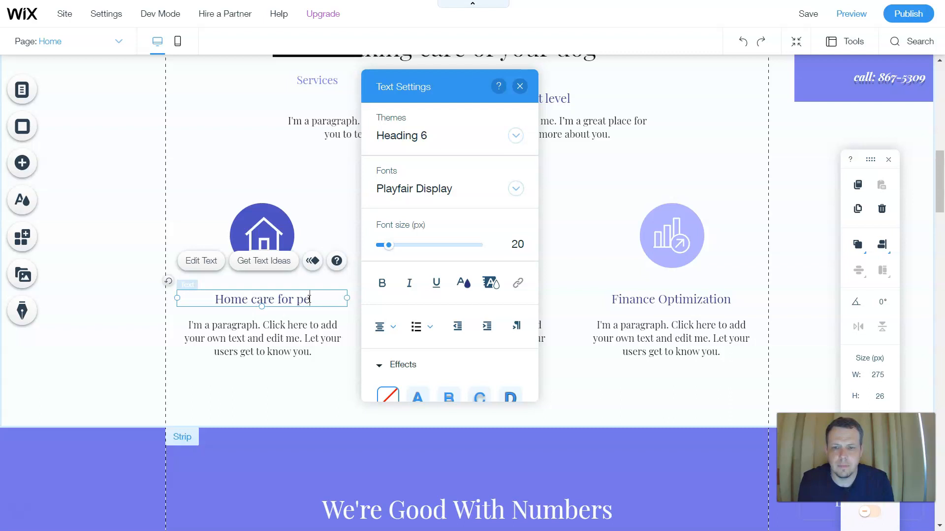
pyautogui.write('ts')
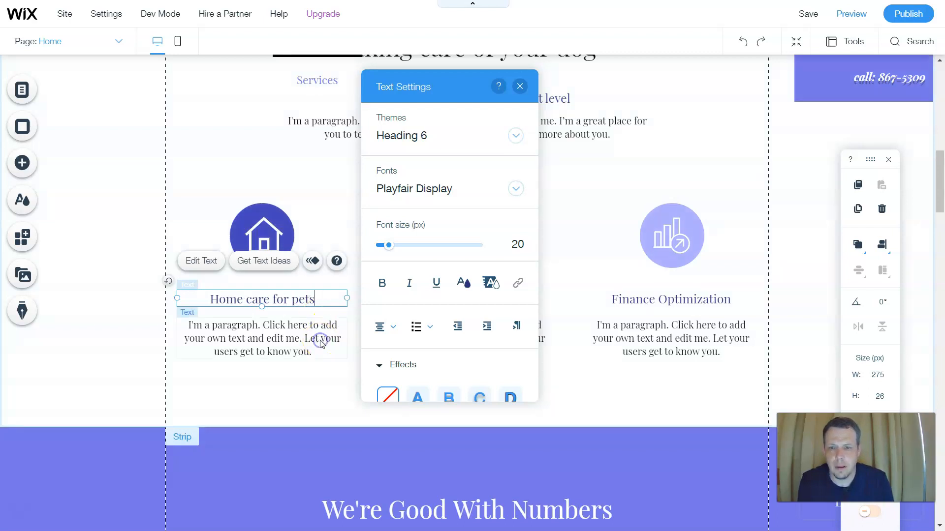
# - Replace the placeholder paragraph under "Home care for pets" with "We can come to your home and take care of your pet"
pyautogui.click(320, 339)
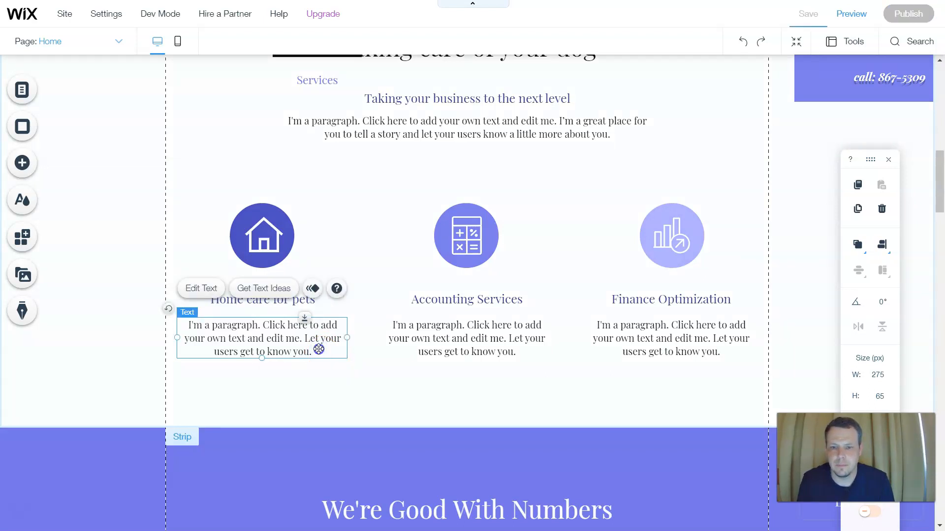
pyautogui.doubleClick(319, 349)
pyautogui.moveTo(317, 350); pyautogui.dragTo(139, 328)
pyautogui.press('BackSpace')
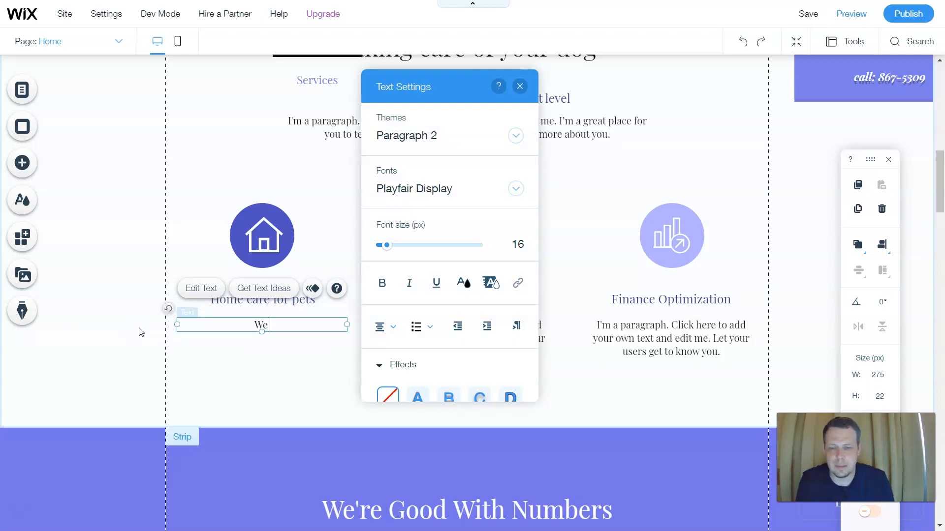
pyautogui.write('We can come')
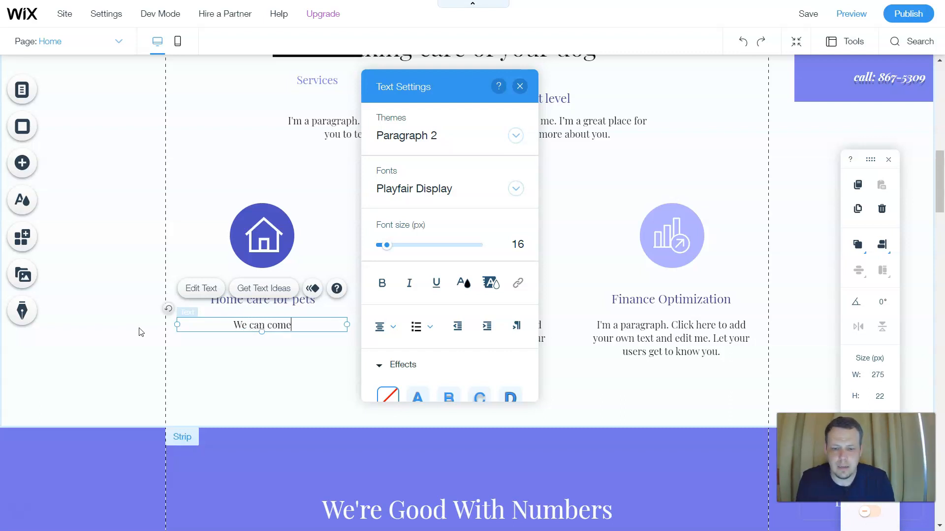
pyautogui.write(' to your hom')
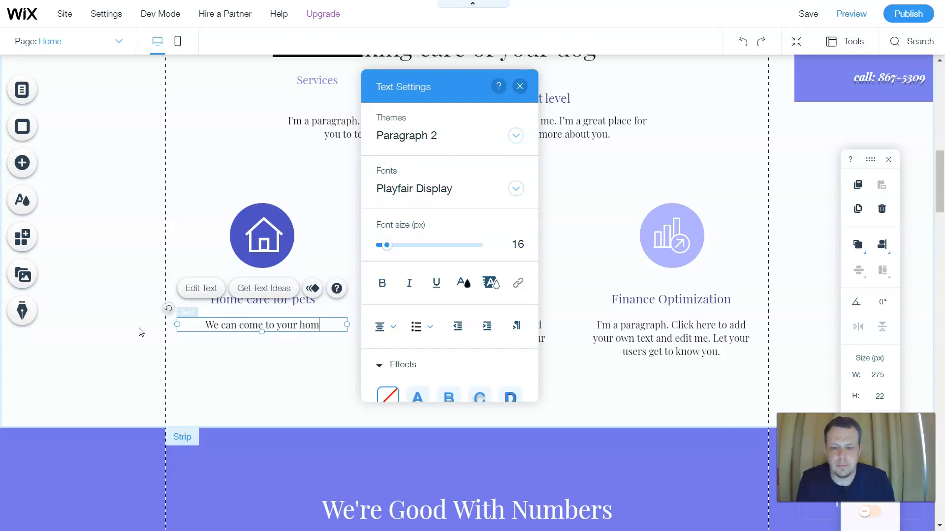
pyautogui.write('e and take')
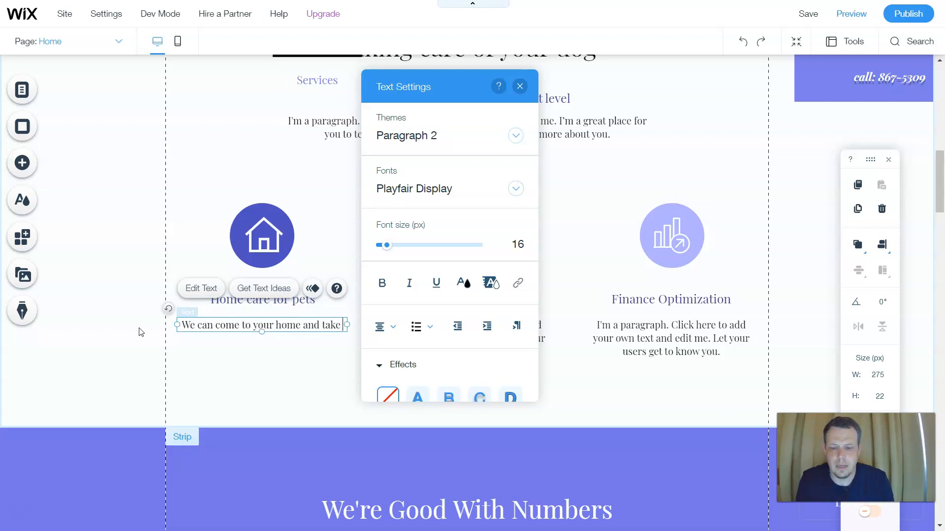
pyautogui.write(' care of your pet')
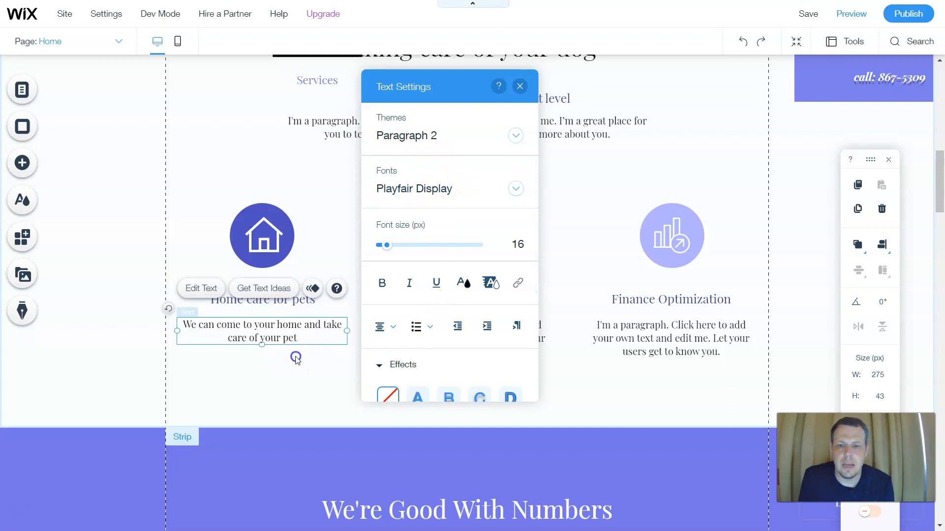
pyautogui.click(239, 157)
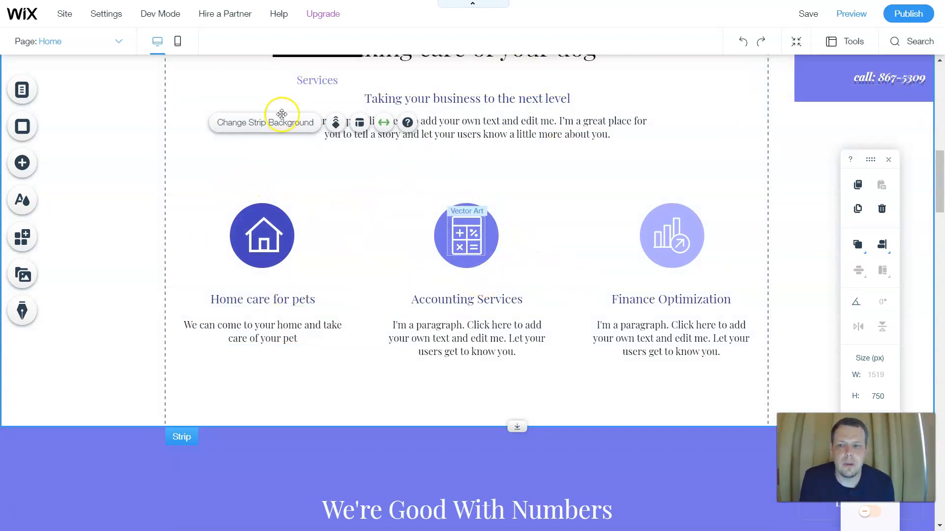
# - Go to the About section of the Home page through its anchor in the site menu, and close the menu
pyautogui.click(32, 91)
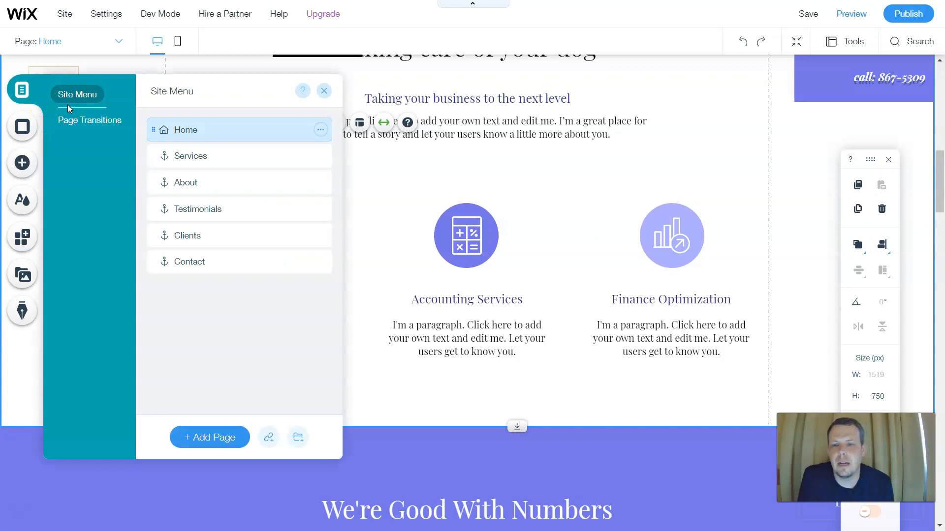
pyautogui.click(171, 186)
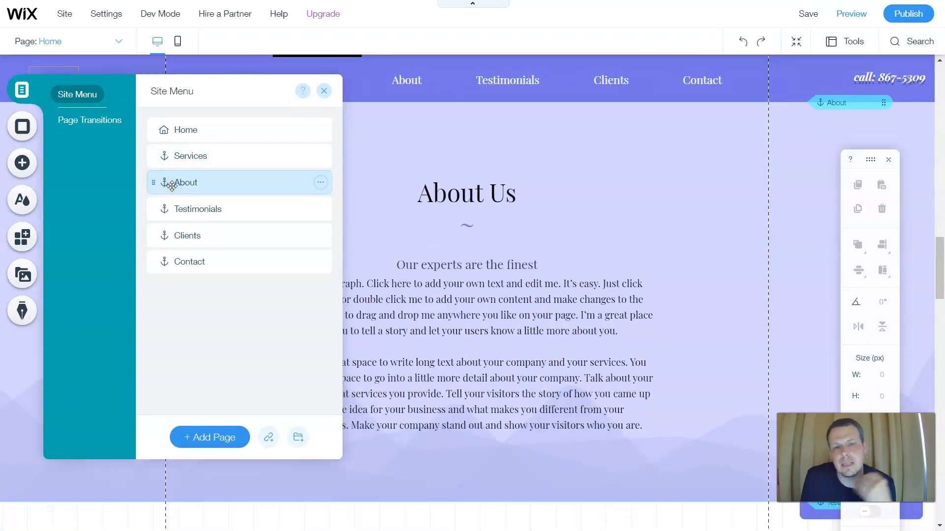
pyautogui.click(162, 192)
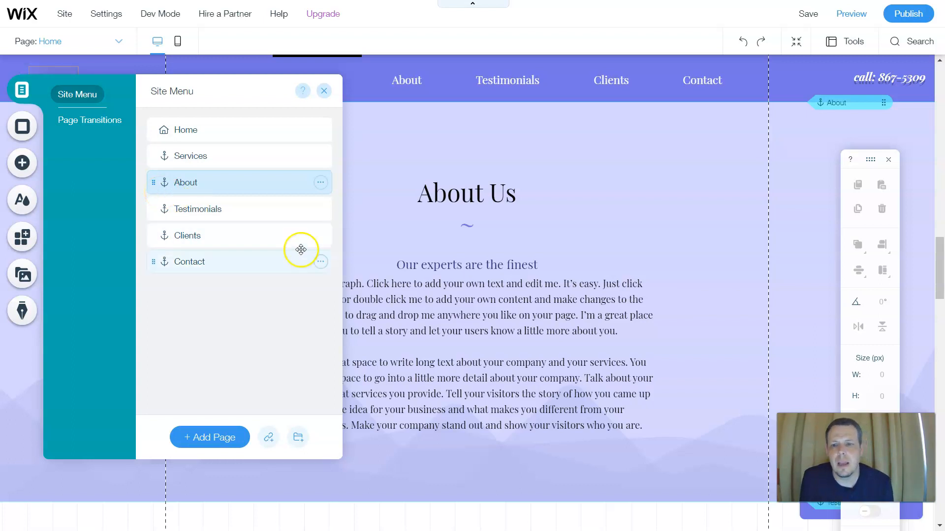
pyautogui.click(327, 91)
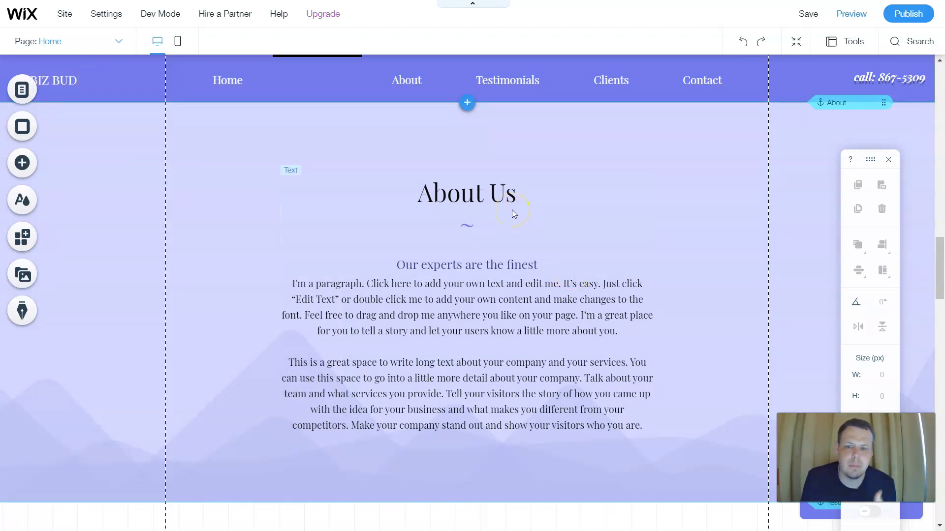
# - Delete the two-paragraph placeholder body text in the About Us section and try to get text ideas for the emptied box
pyautogui.click(503, 333)
pyautogui.click(503, 332)
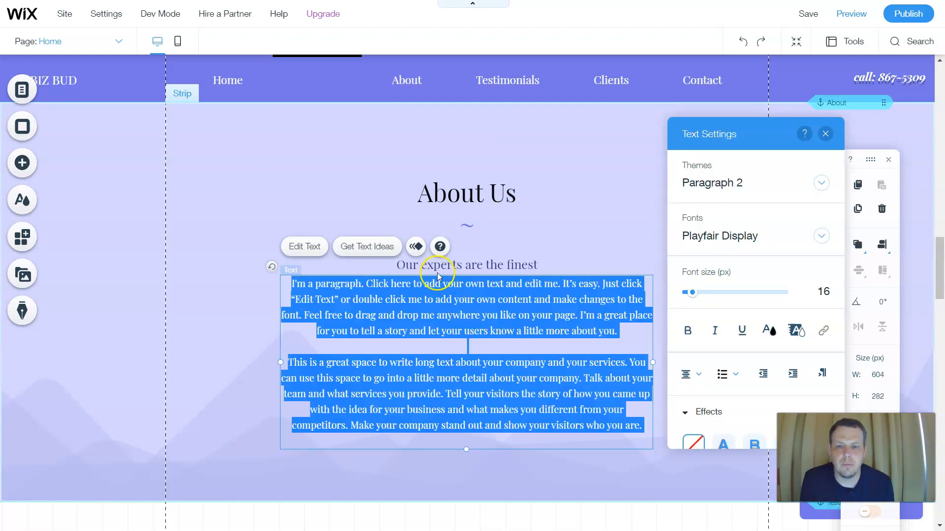
pyautogui.press('Delete')
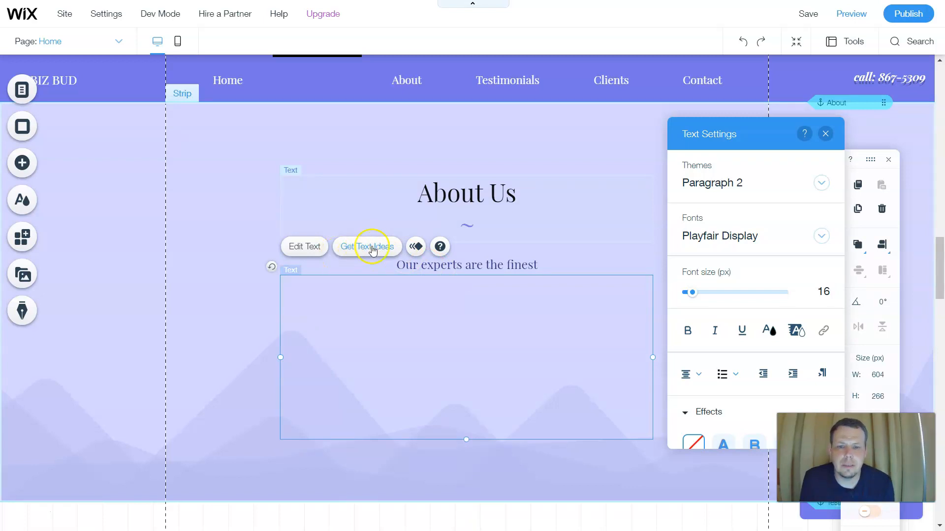
pyautogui.click(370, 254)
pyautogui.click(369, 251)
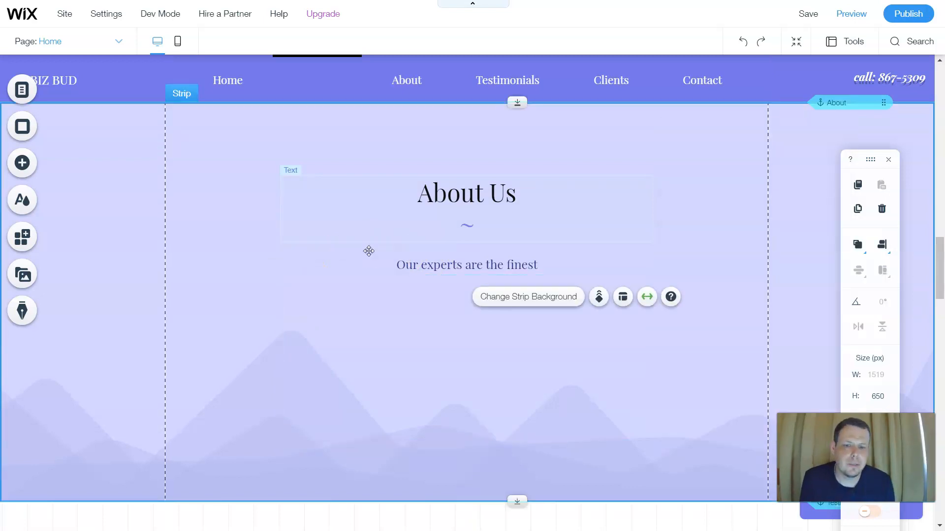
pyautogui.click(471, 325)
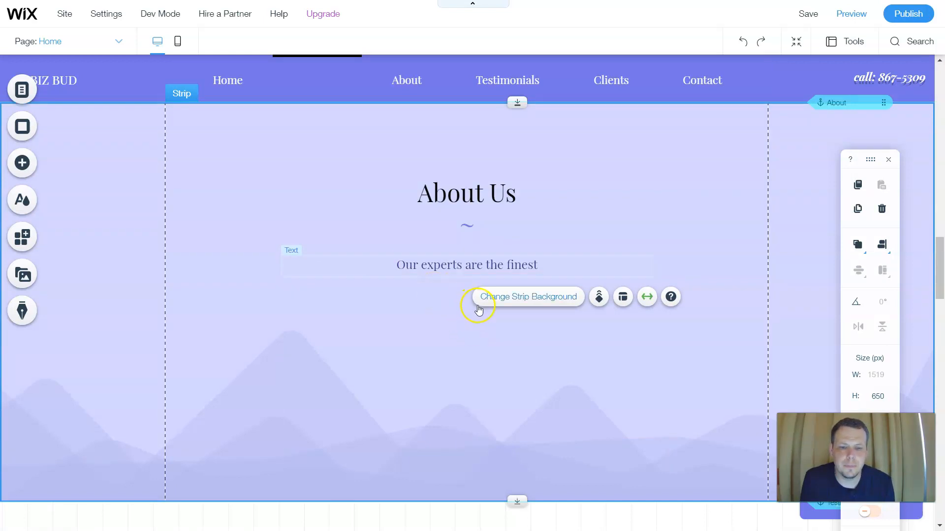
pyautogui.click(448, 282)
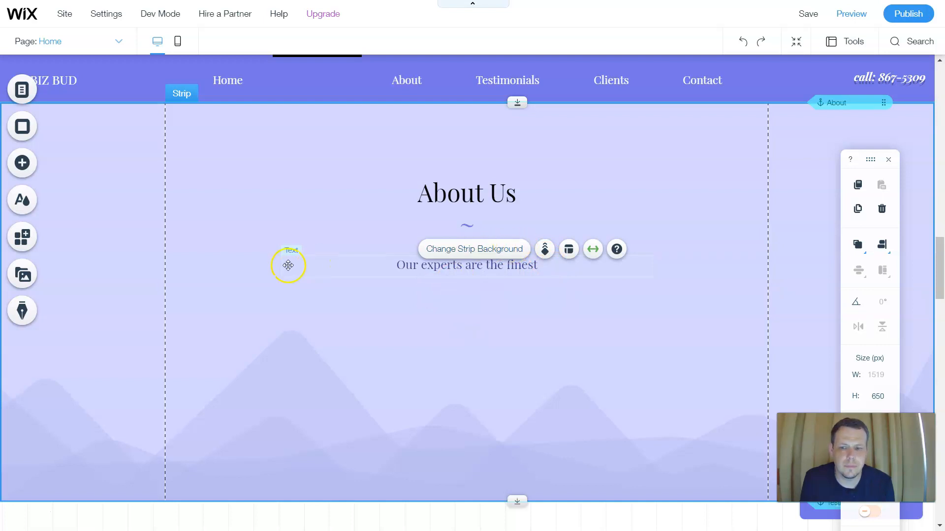
# - Request text ideas for the "Our experts are the finest" subheading, searching for "pets" and choosing Pet Shop as the site type
pyautogui.click(435, 270)
pyautogui.doubleClick(435, 270)
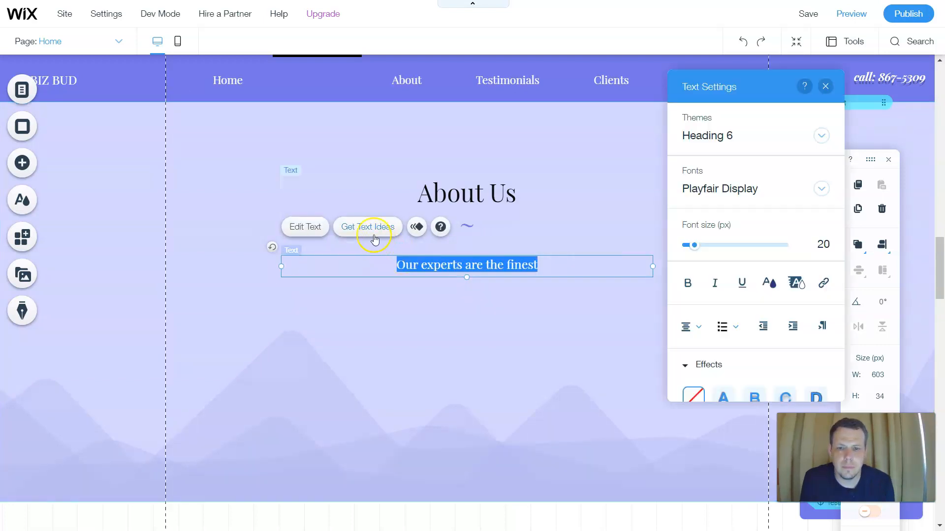
pyautogui.click(374, 239)
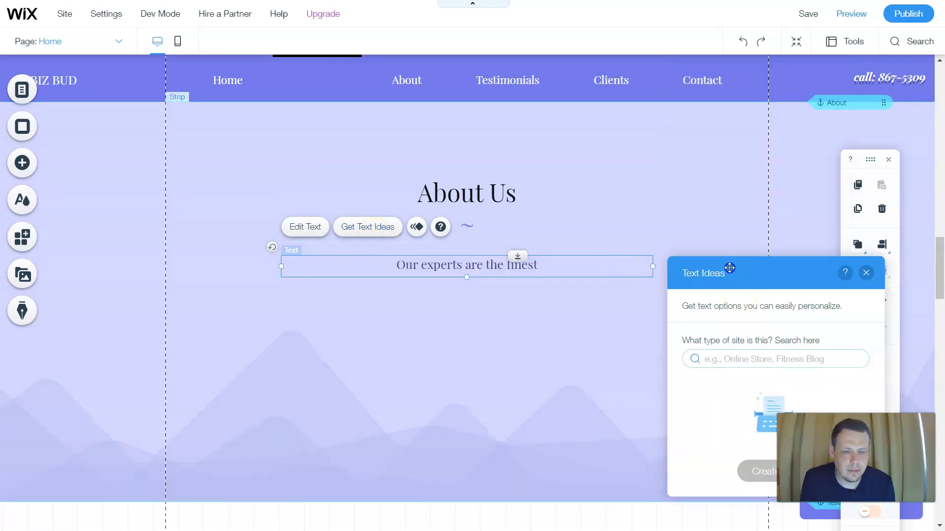
pyautogui.moveTo(730, 268); pyautogui.dragTo(442, 194)
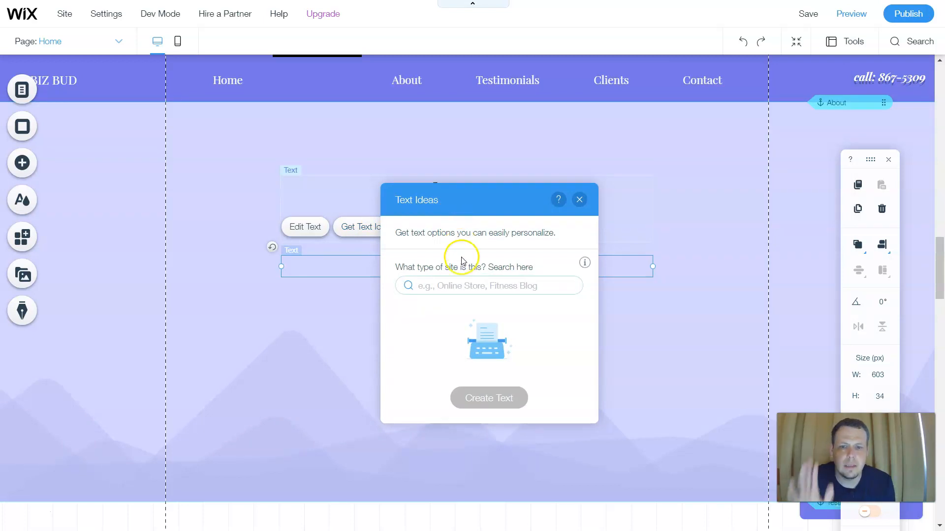
pyautogui.click(465, 287)
pyautogui.write('pet')
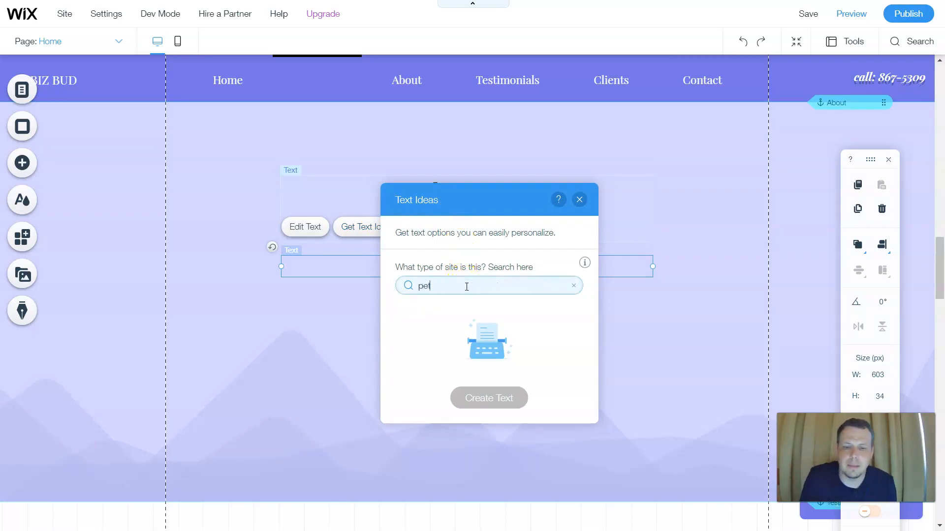
pyautogui.write('s')
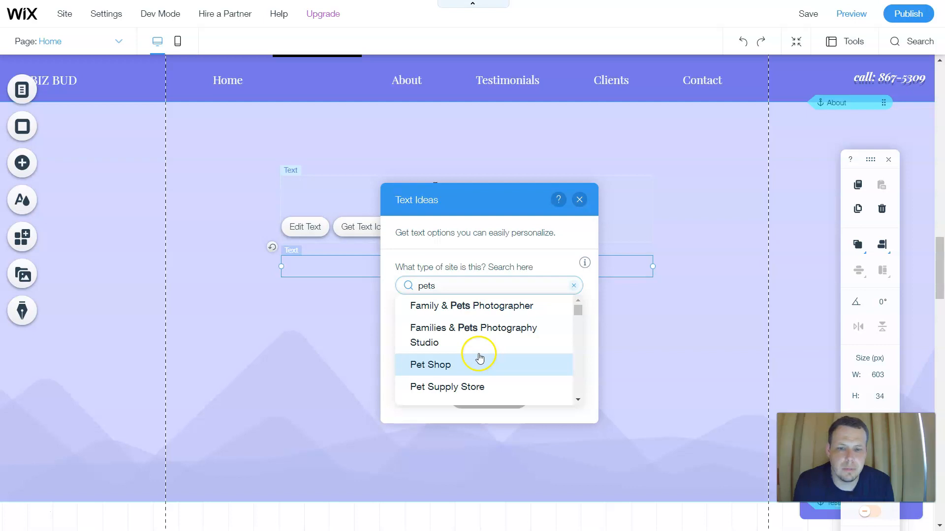
pyautogui.click(444, 372)
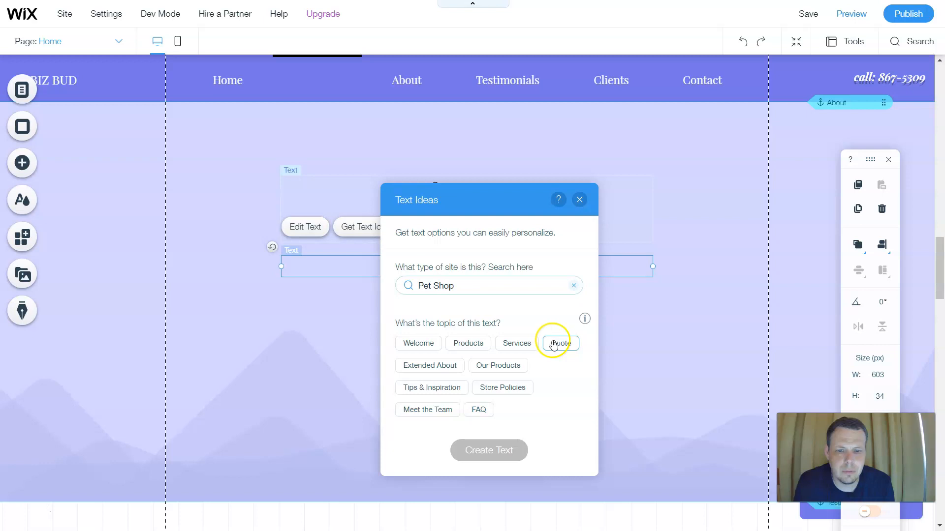
# - Generate text for the Welcome topic and use the title "Everything For Pets" for the About Us subheading
pyautogui.click(426, 344)
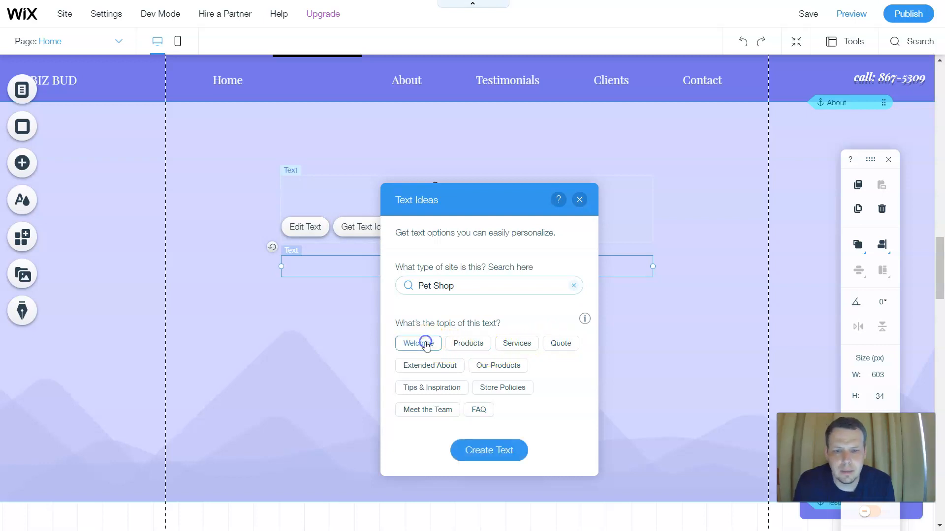
pyautogui.click(490, 451)
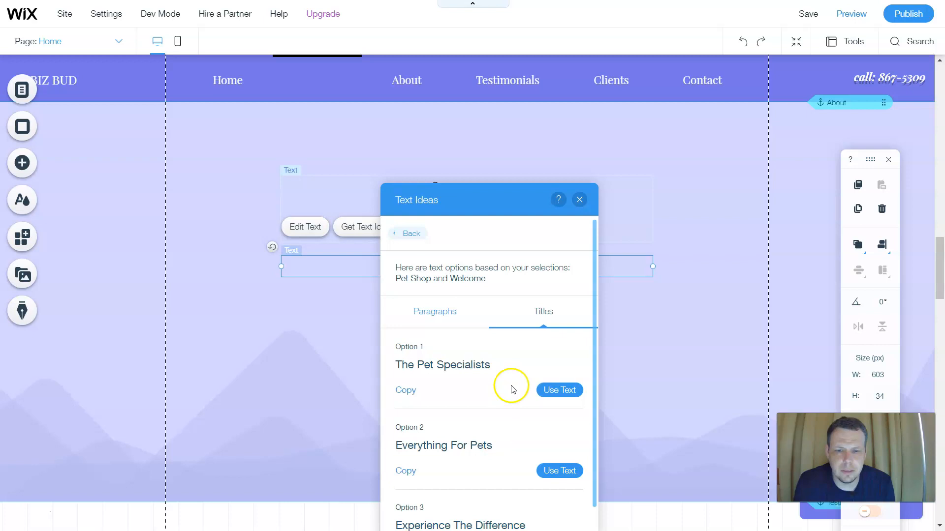
pyautogui.scroll(-1, 594, 282)
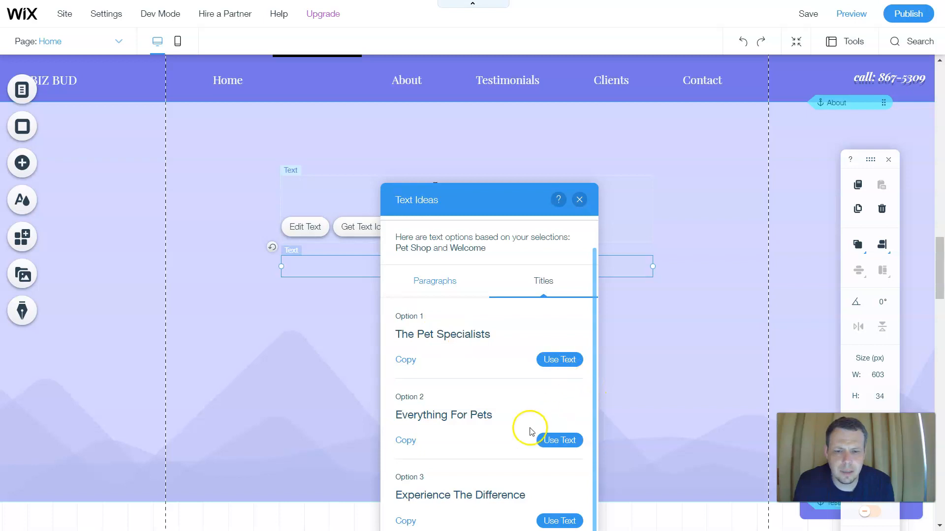
pyautogui.click(572, 449)
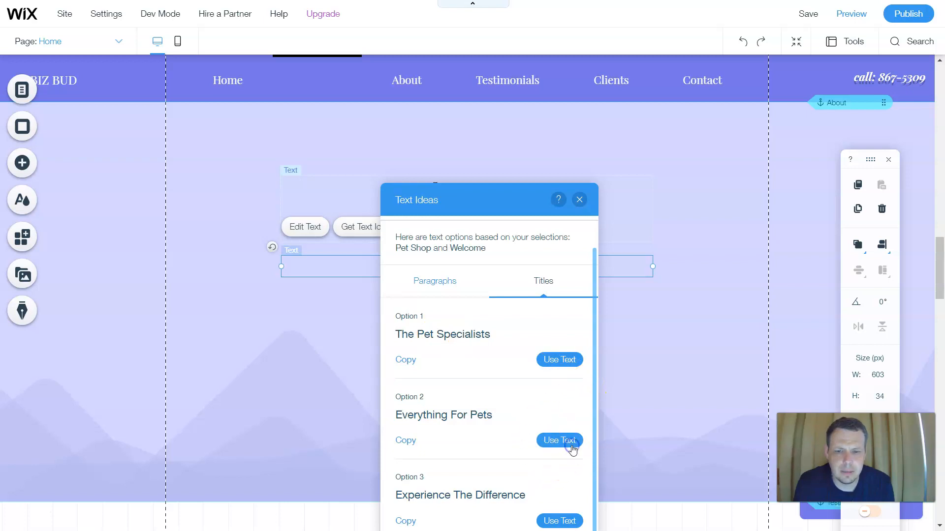
# - Copy the "Everything For Pets" title idea, apply it to the About Us subheading and leave the text box
pyautogui.click(569, 440)
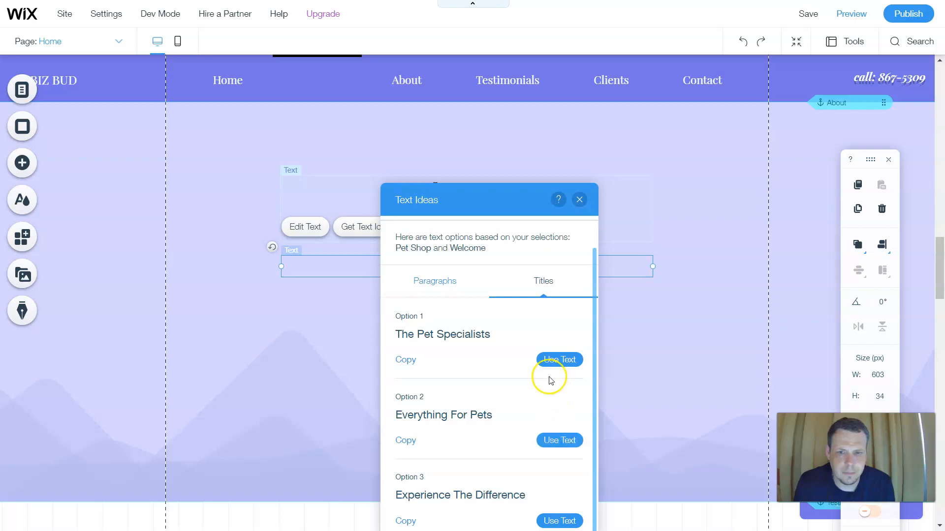
pyautogui.click(565, 445)
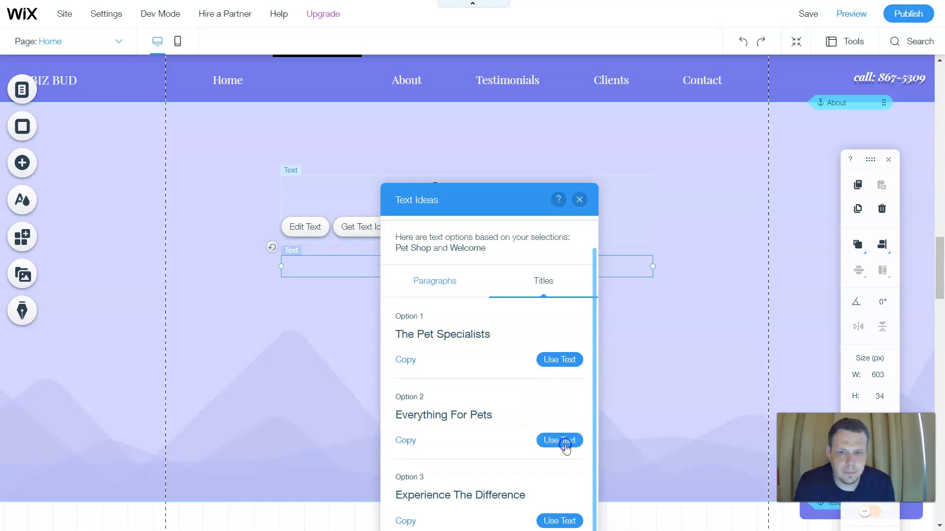
pyautogui.click(562, 444)
pyautogui.click(560, 444)
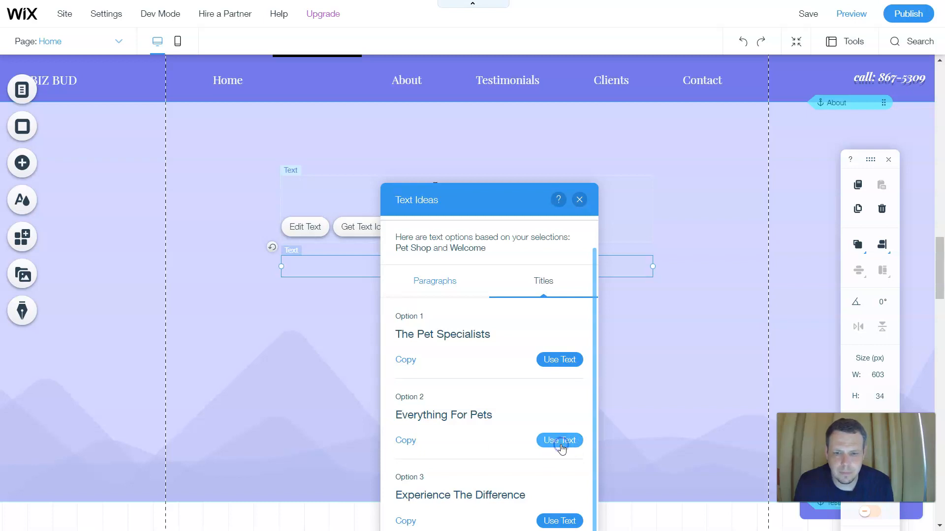
pyautogui.click(410, 440)
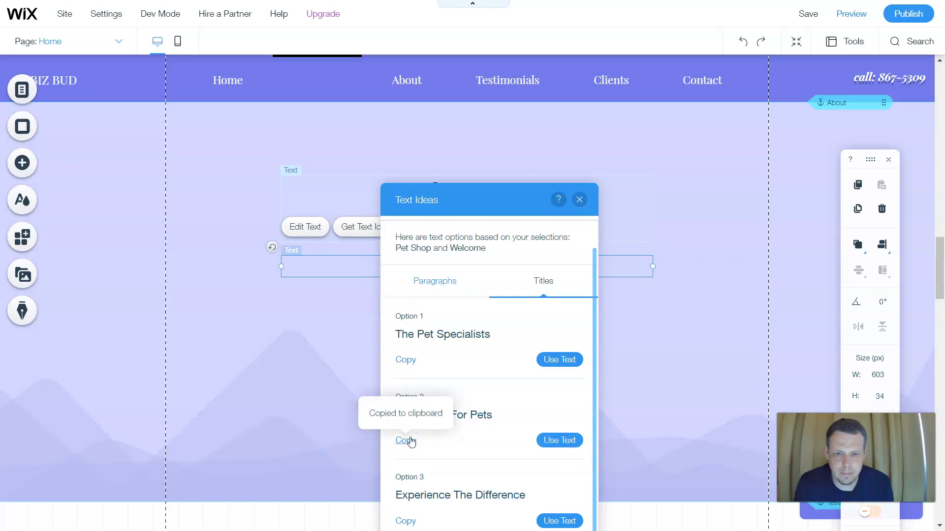
pyautogui.click(554, 439)
pyautogui.click(302, 275)
pyautogui.click(312, 260)
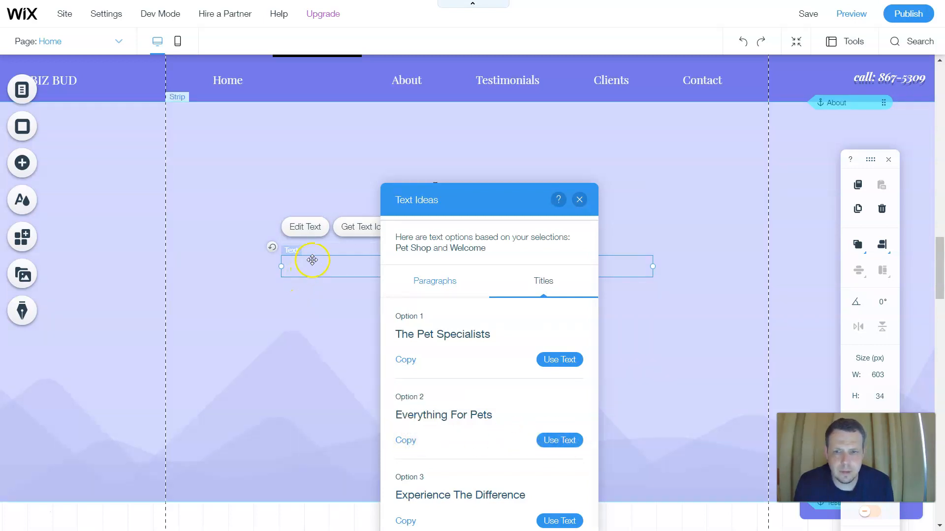
pyautogui.doubleClick(313, 260)
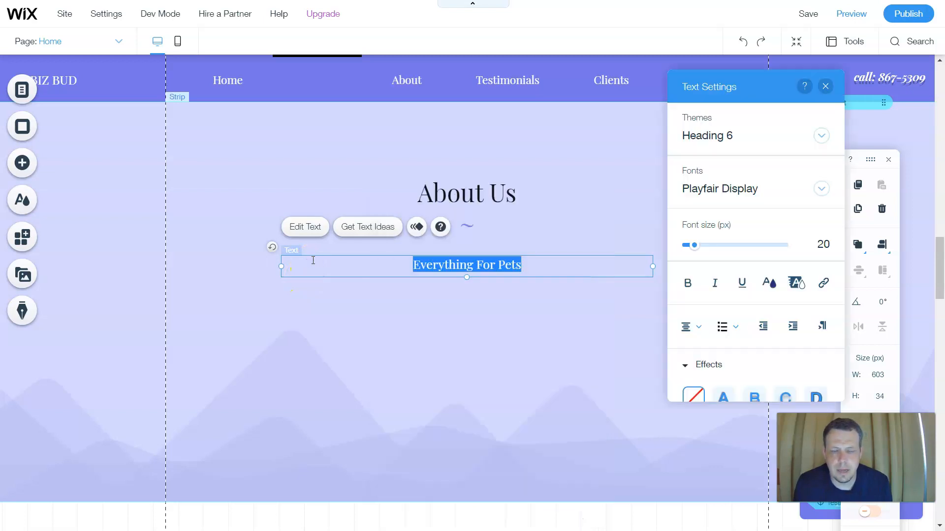
pyautogui.click(523, 298)
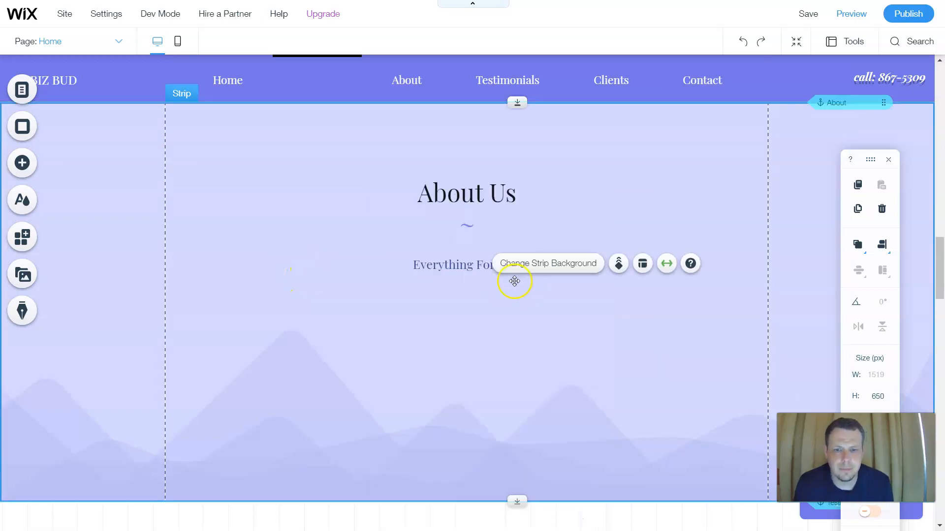
# - Extend the About Us subheading to read "We do Everything For Pets we love them. they are our best friends"
pyautogui.click(445, 266)
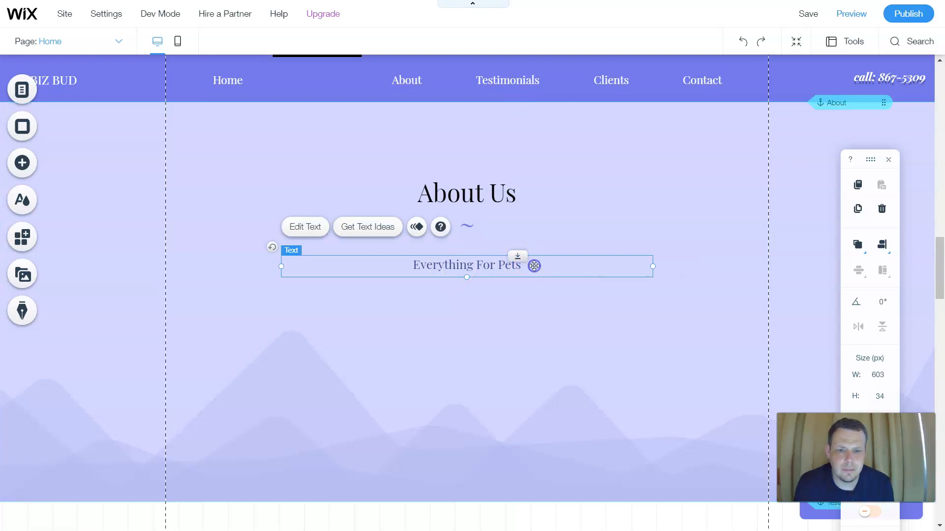
pyautogui.doubleClick(535, 266)
pyautogui.press('Left')
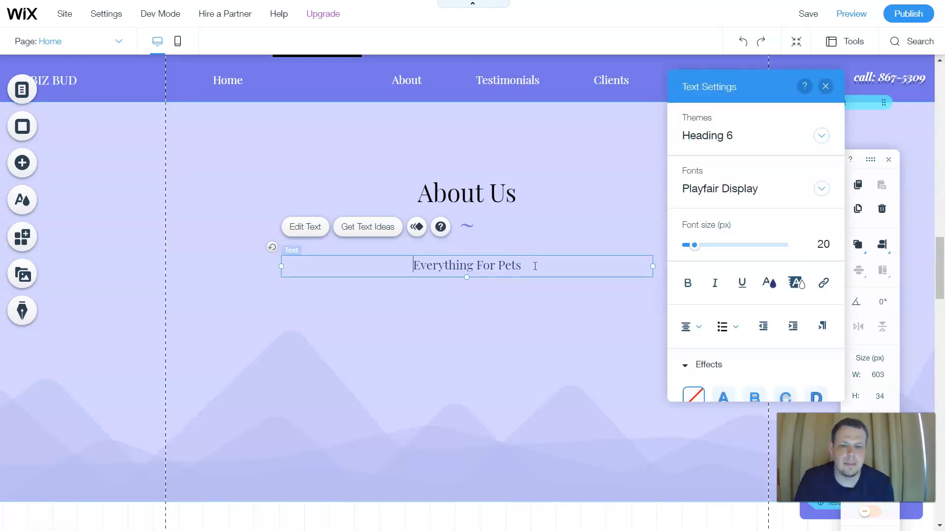
pyautogui.write('We do')
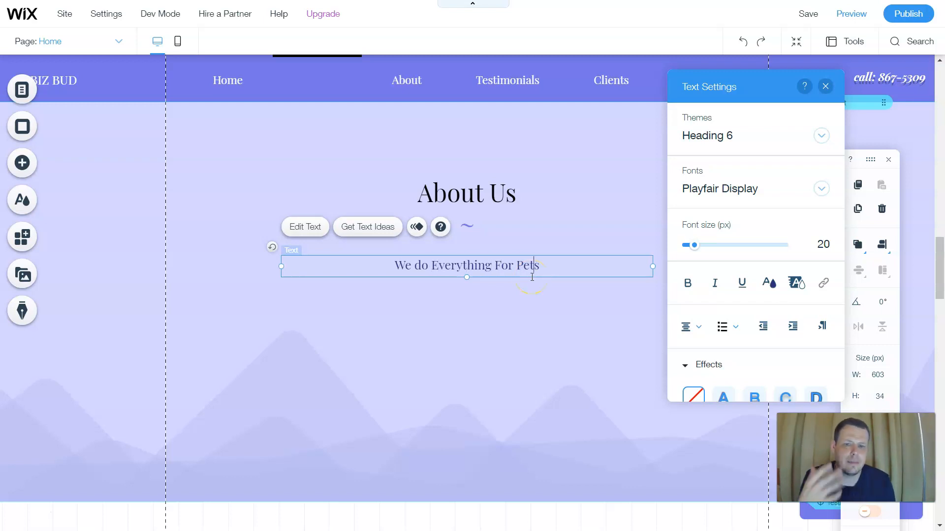
pyautogui.write('we')
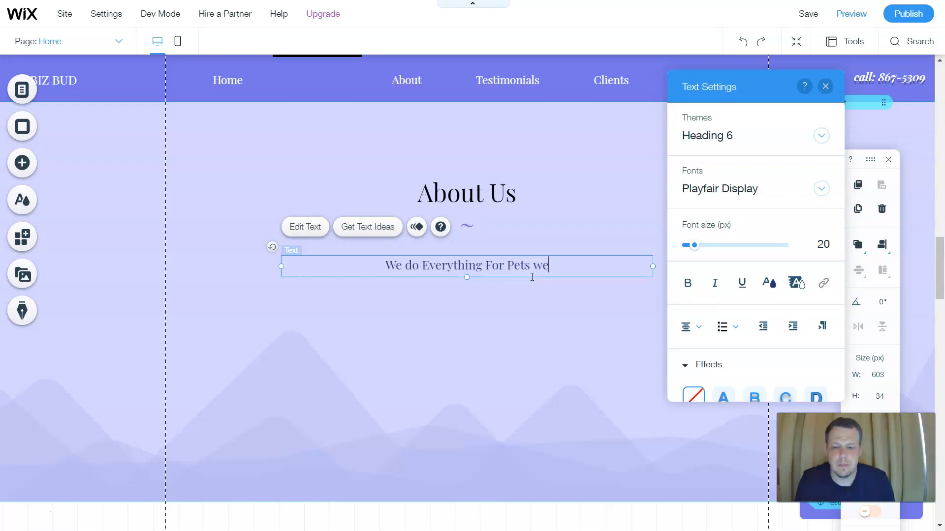
pyautogui.write(' love them')
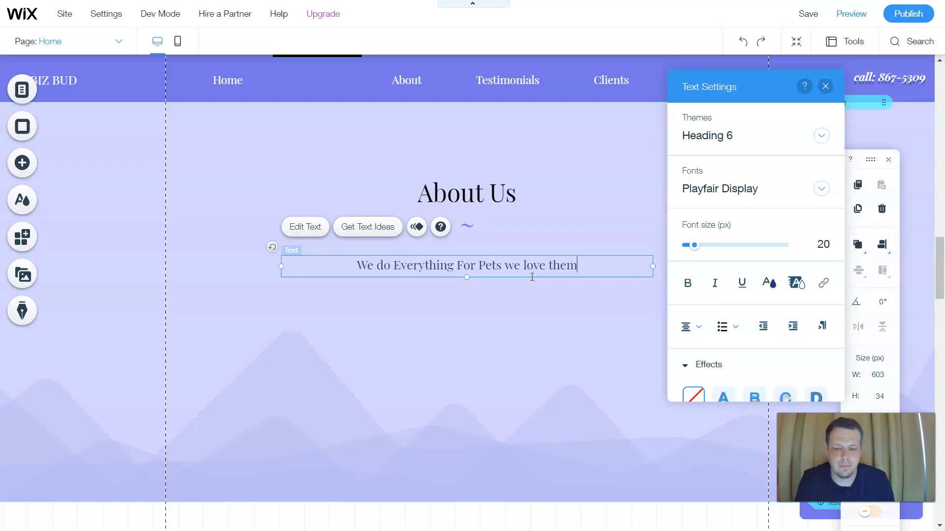
pyautogui.write('. they a')
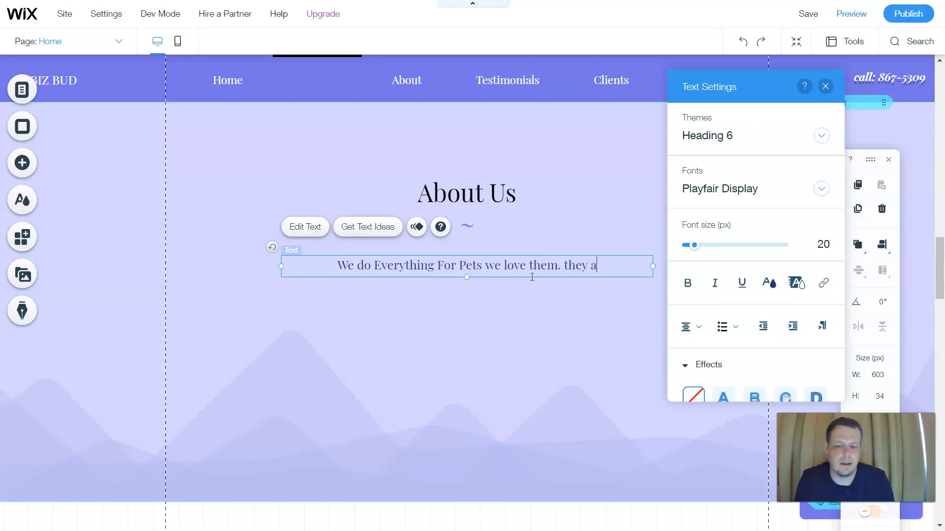
pyautogui.write('re our b')
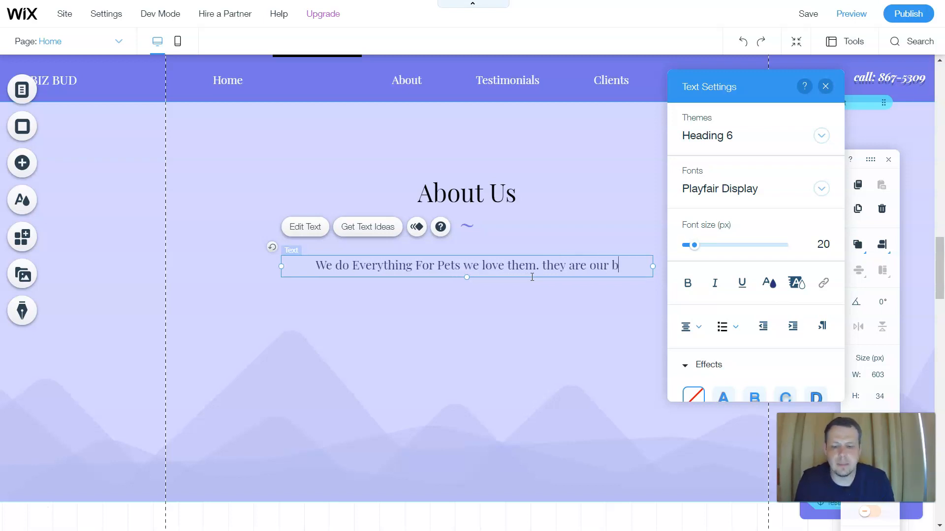
pyautogui.write('est friends')
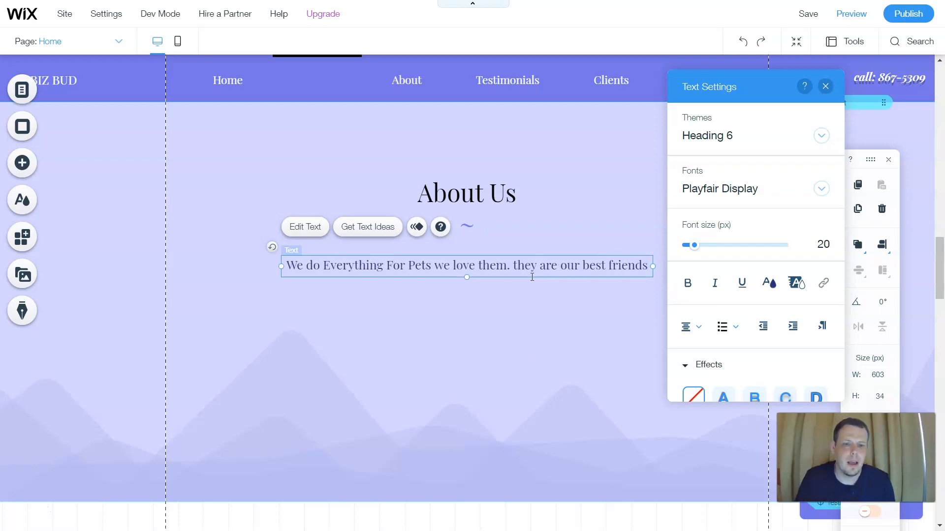
pyautogui.click(531, 394)
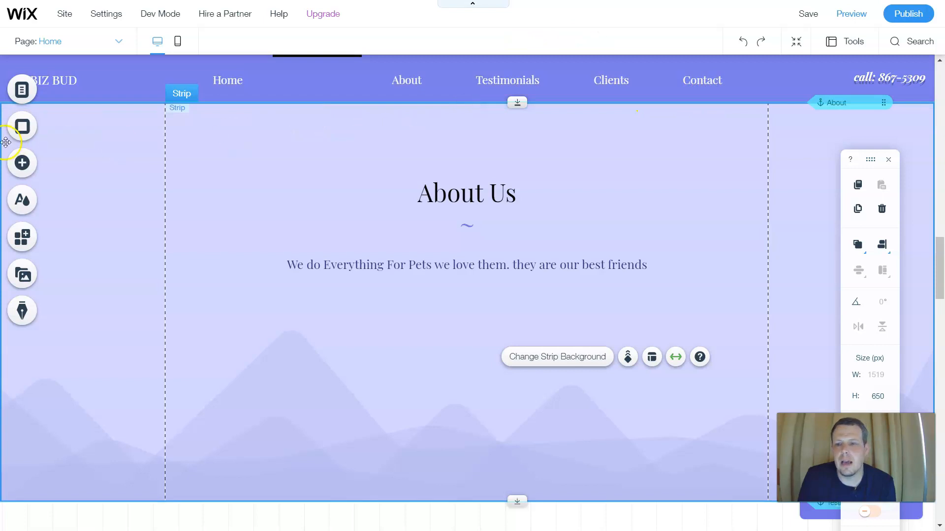
# - Browse the addable elements for menus and add a new anchor to the About Us section
pyautogui.click(21, 166)
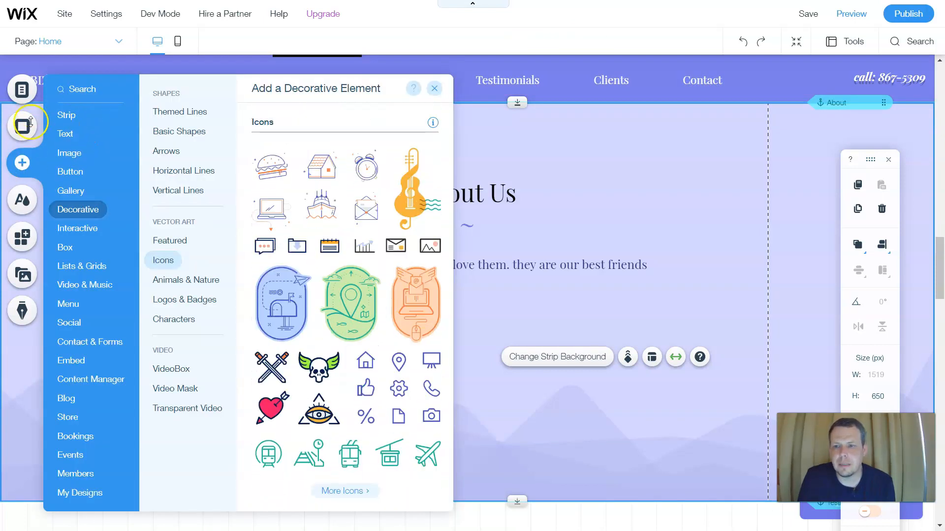
pyautogui.moveTo(100, 347)
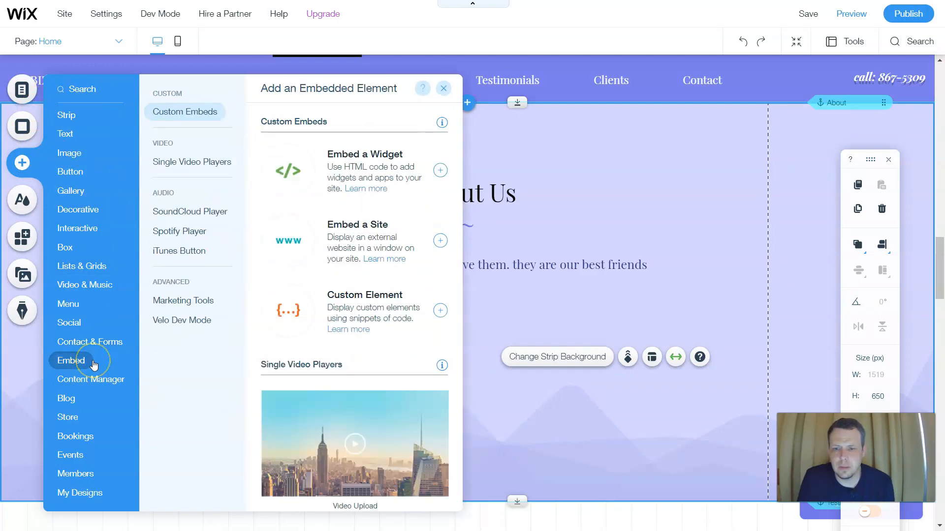
pyautogui.click(93, 352)
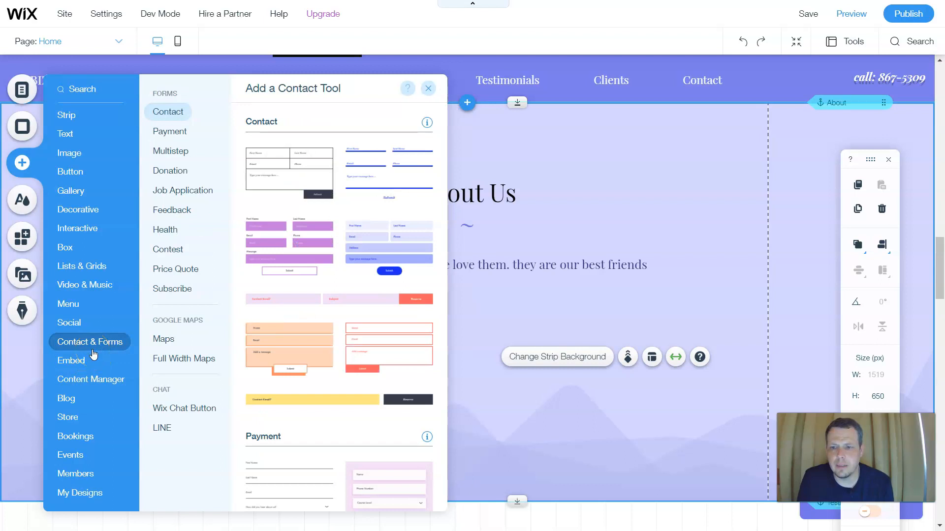
pyautogui.moveTo(78, 321)
pyautogui.click(76, 305)
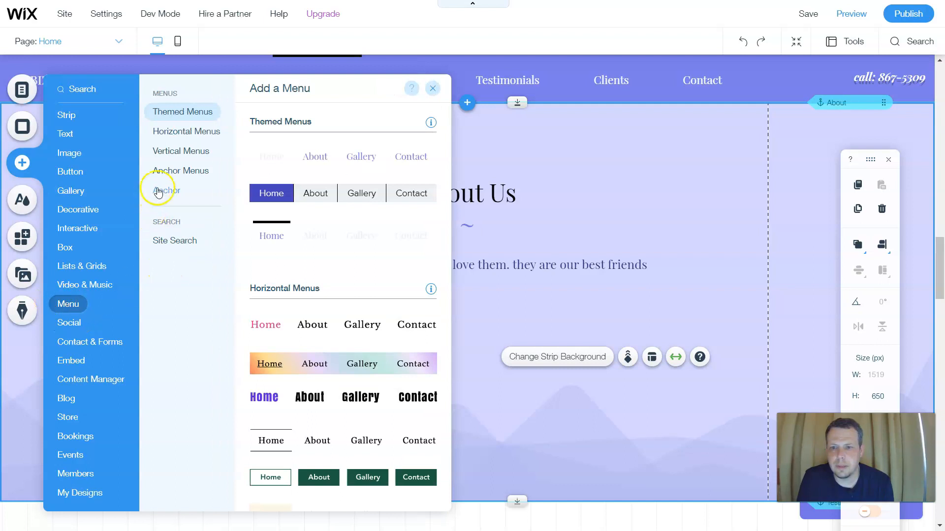
pyautogui.click(171, 189)
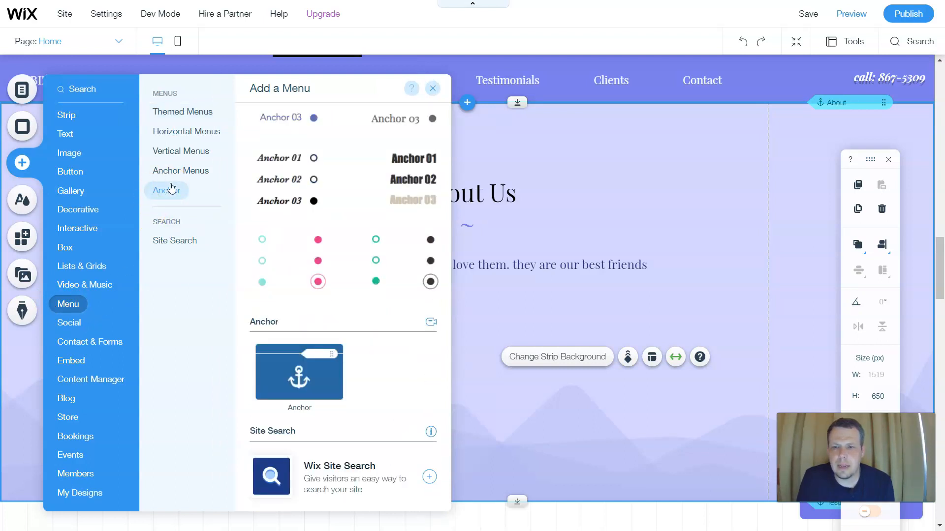
pyautogui.click(172, 171)
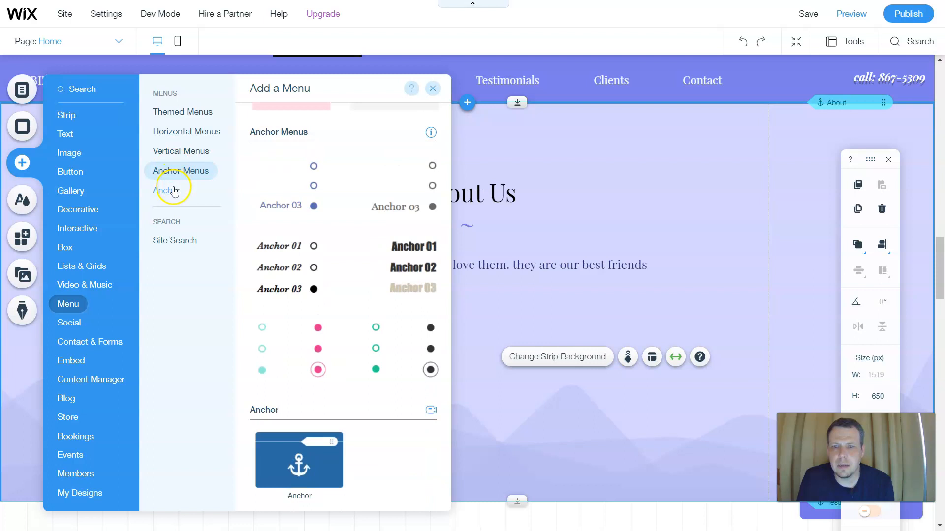
pyautogui.click(174, 191)
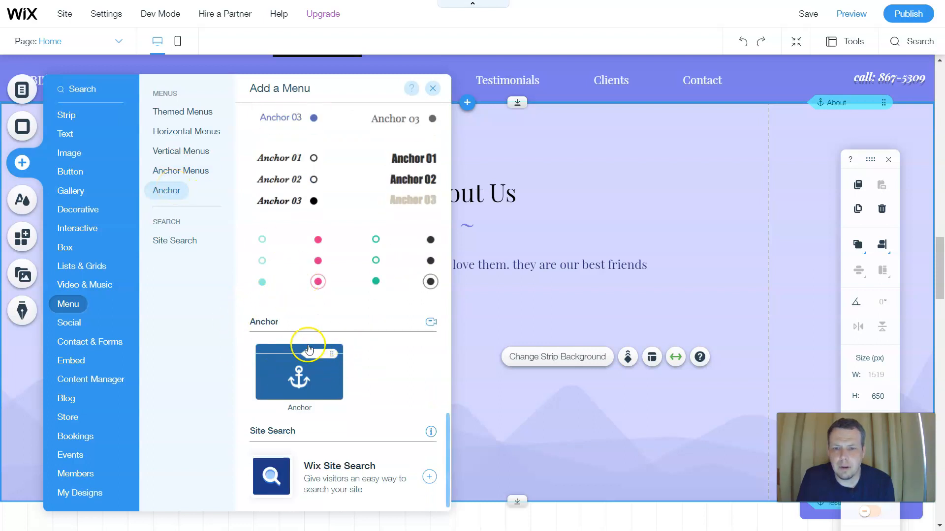
pyautogui.click(312, 365)
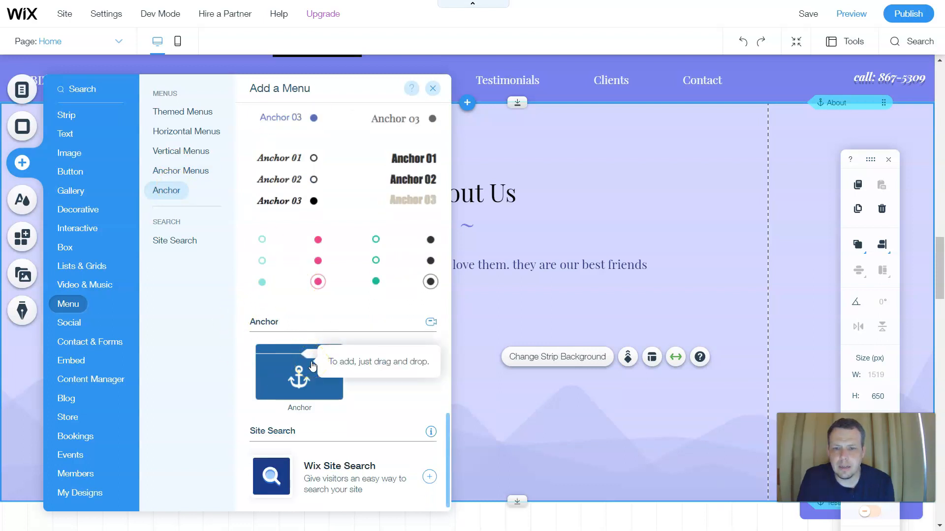
pyautogui.click(312, 366)
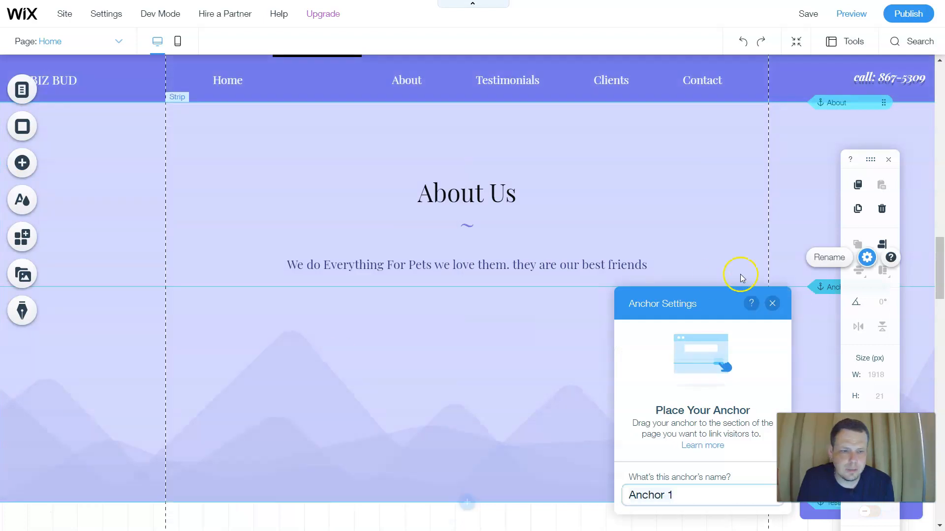
# - Name the new anchor "pet shop" in its settings
pyautogui.click(697, 498)
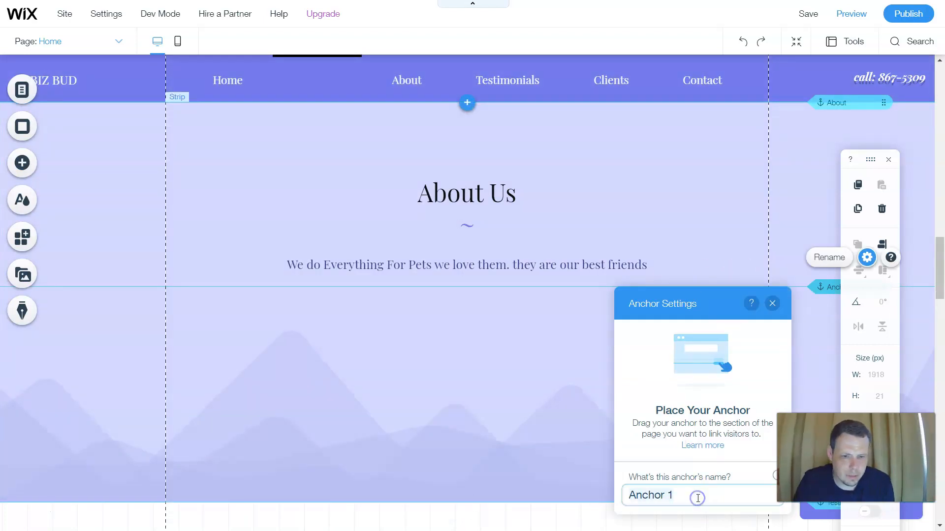
pyautogui.doubleClick(697, 498)
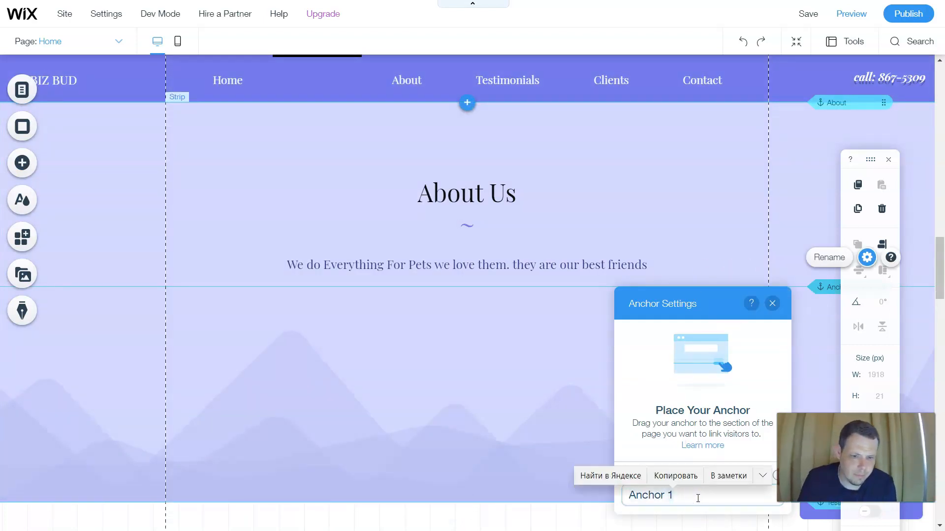
pyautogui.press('BackSpace')
pyautogui.press('BackSpace')
pyautogui.press('BackSpace')
pyautogui.press('BackSpace')
pyautogui.press('BackSpace')
pyautogui.press('BackSpace')
pyautogui.press('BackSpace')
pyautogui.press('BackSpace')
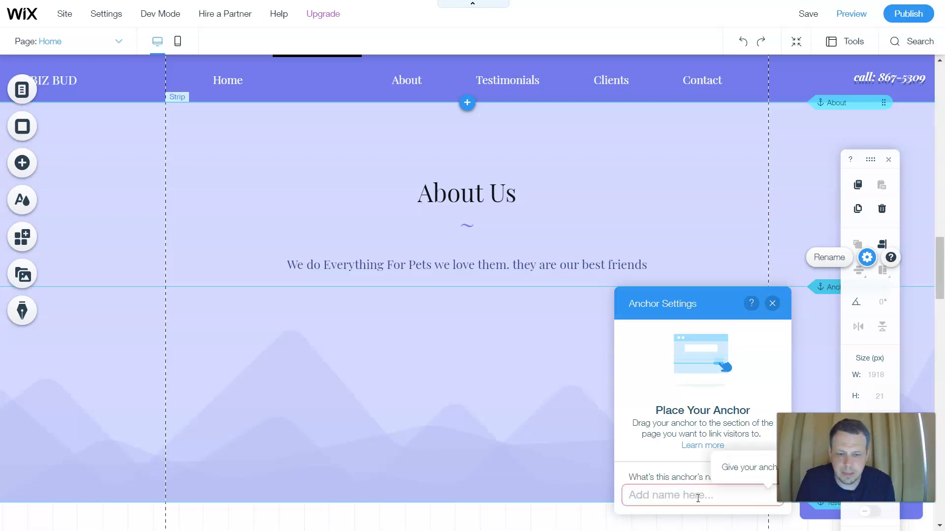
pyautogui.write('pet shop')
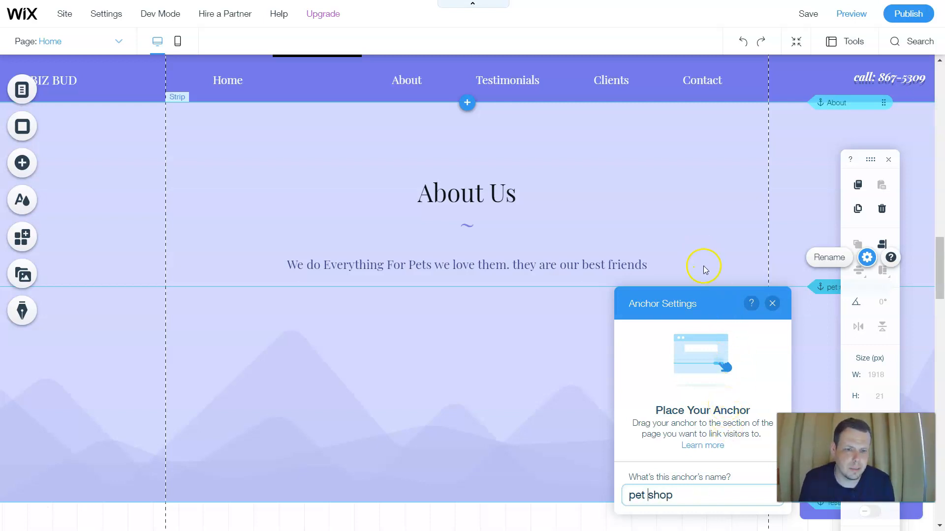
pyautogui.moveTo(711, 315); pyautogui.dragTo(660, 197)
pyautogui.click(672, 386)
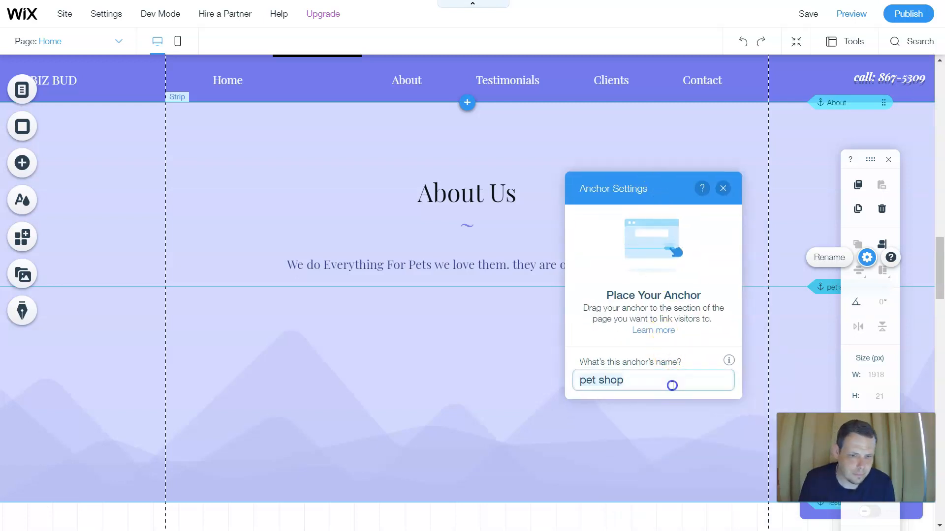
pyautogui.press('Return')
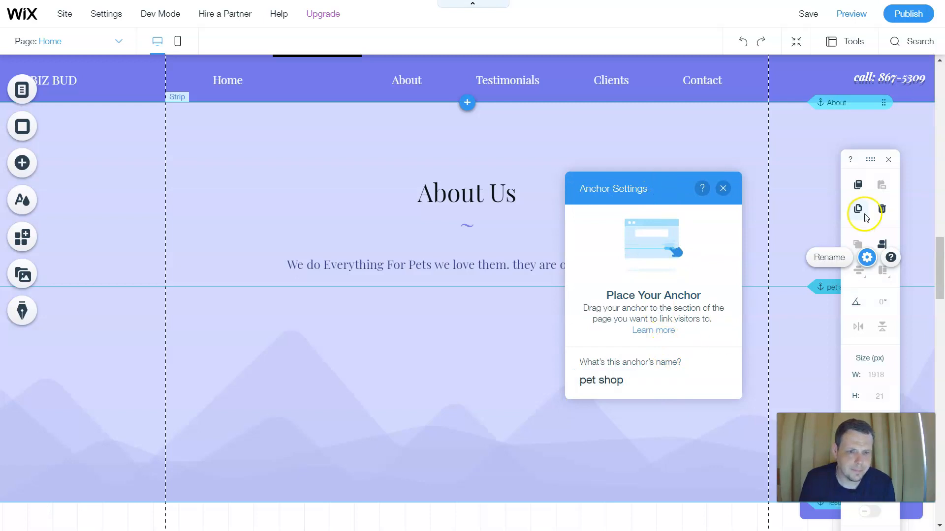
# - Close the floating editing toolbar and anchor settings, and move the pet shop anchor down near the lower edge of the About Us section
pyautogui.click(888, 161)
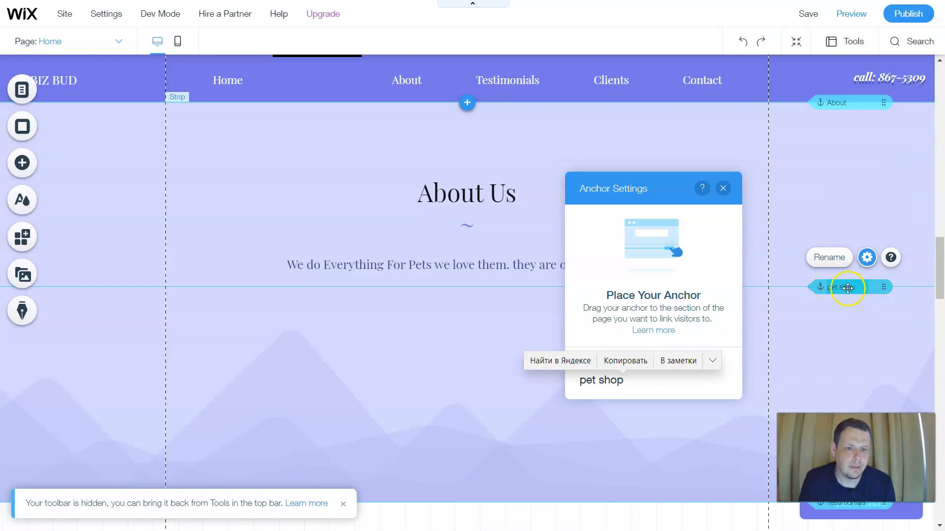
pyautogui.click(723, 188)
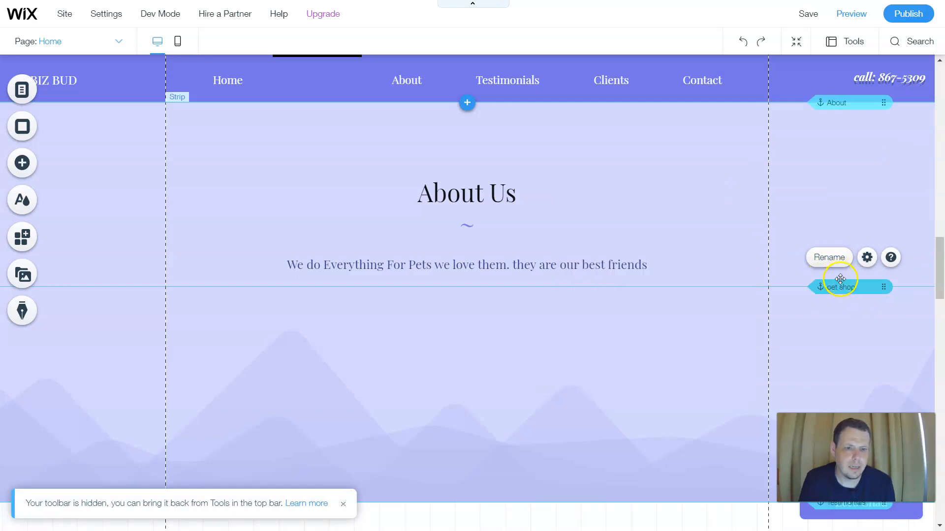
pyautogui.moveTo(833, 331); pyautogui.dragTo(687, 449)
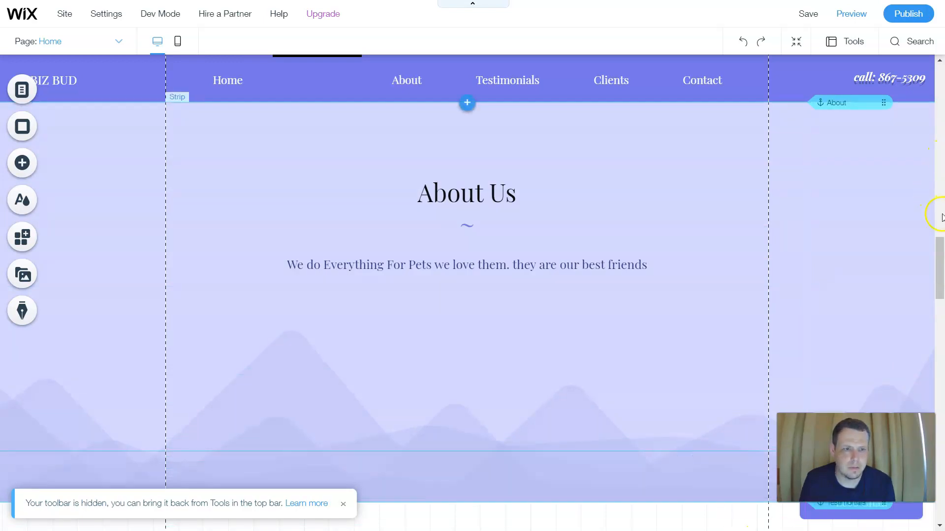
# - Move the pet shop anchor from the About Us section down past Client Testimonials into the Our Client List section
pyautogui.click(942, 217)
pyautogui.moveTo(940, 215); pyautogui.dragTo(941, 386)
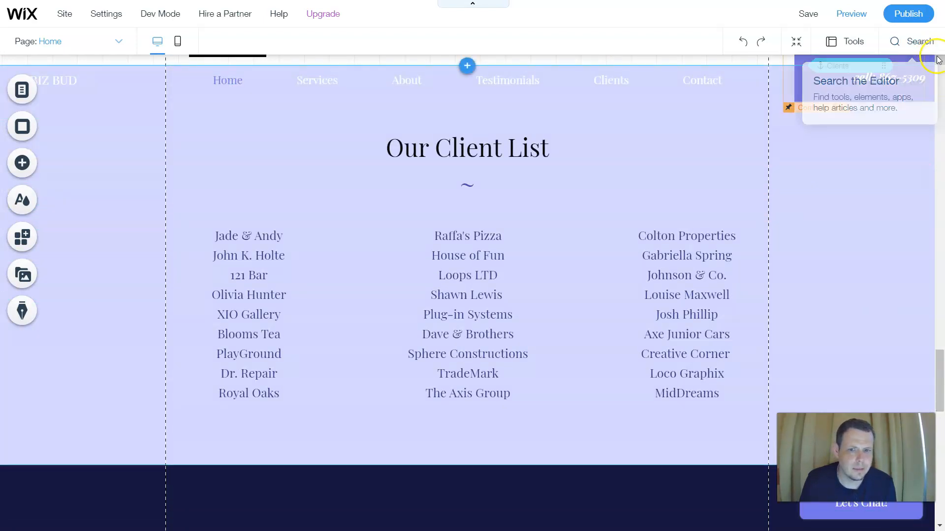
pyautogui.moveTo(939, 62); pyautogui.dragTo(938, 62)
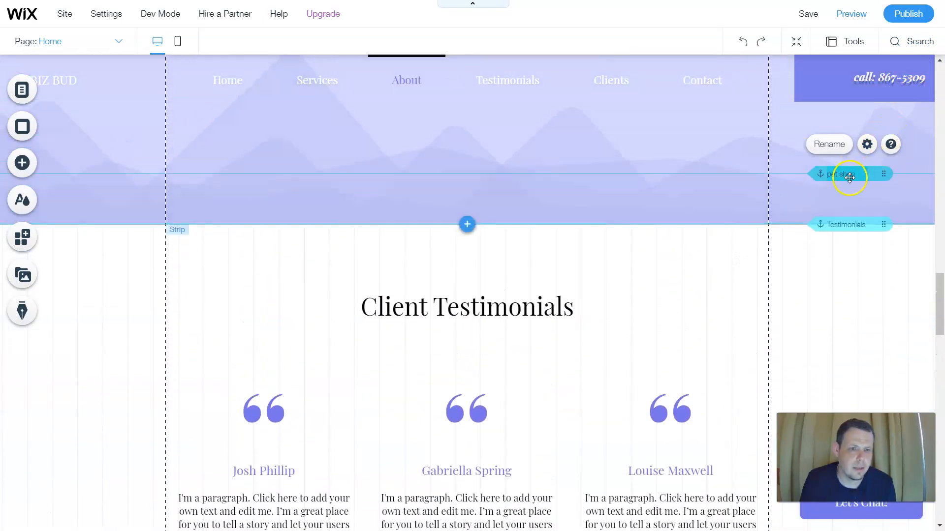
pyautogui.moveTo(850, 178); pyautogui.dragTo(832, 456)
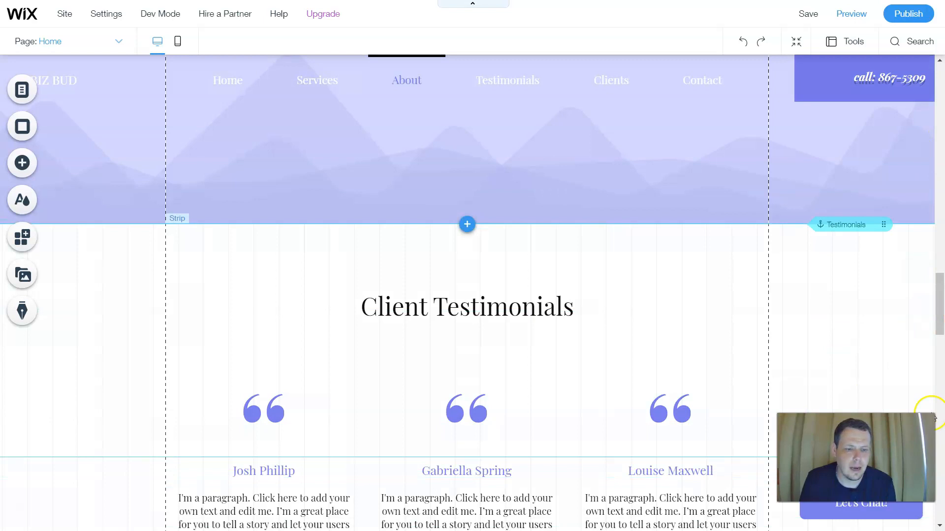
pyautogui.scroll(-10, 941, 476)
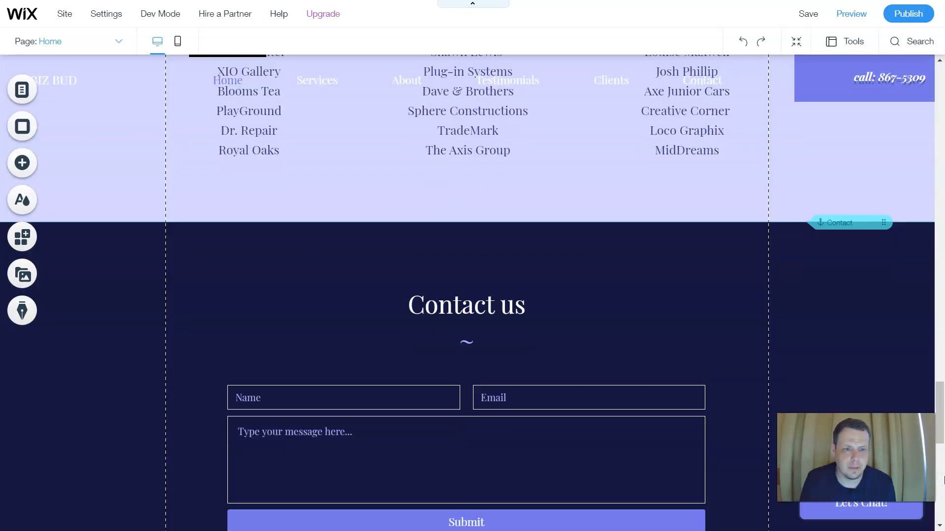
pyautogui.click(940, 60)
pyautogui.click(940, 60)
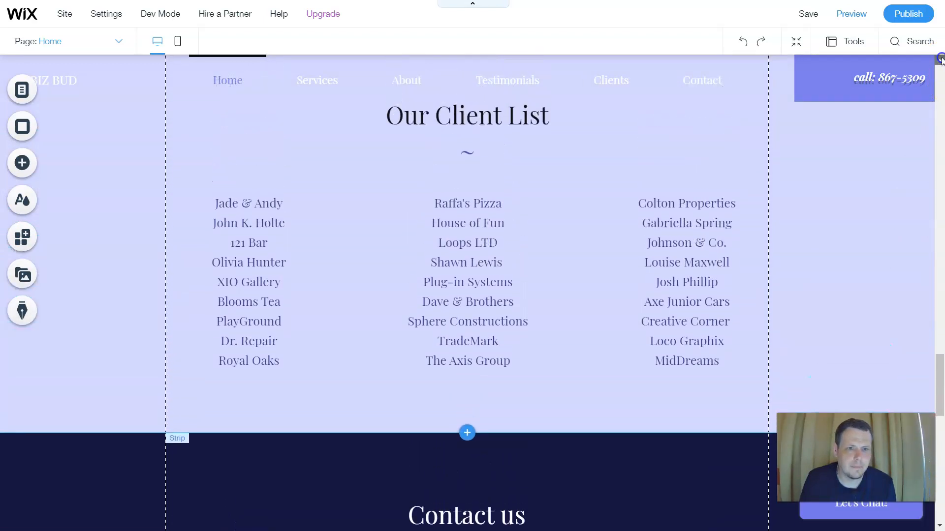
pyautogui.click(941, 58)
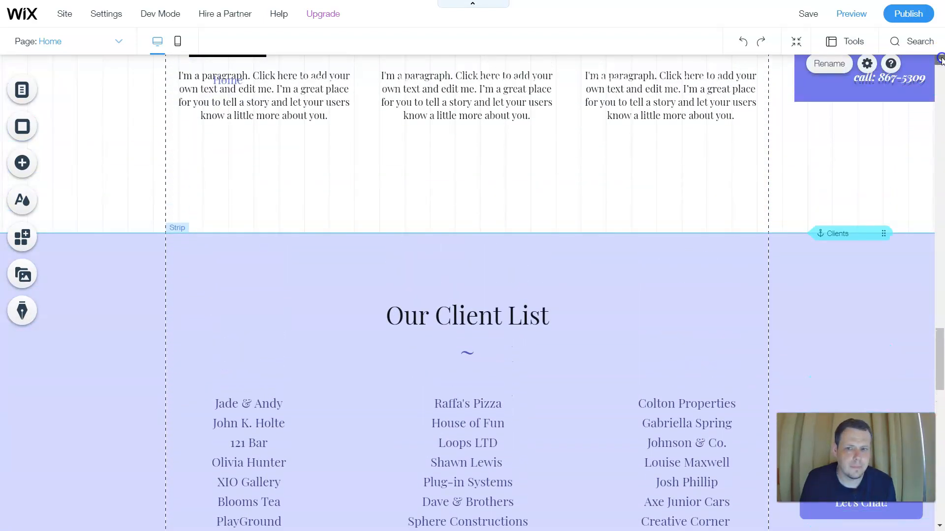
pyautogui.moveTo(857, 116); pyautogui.dragTo(836, 488)
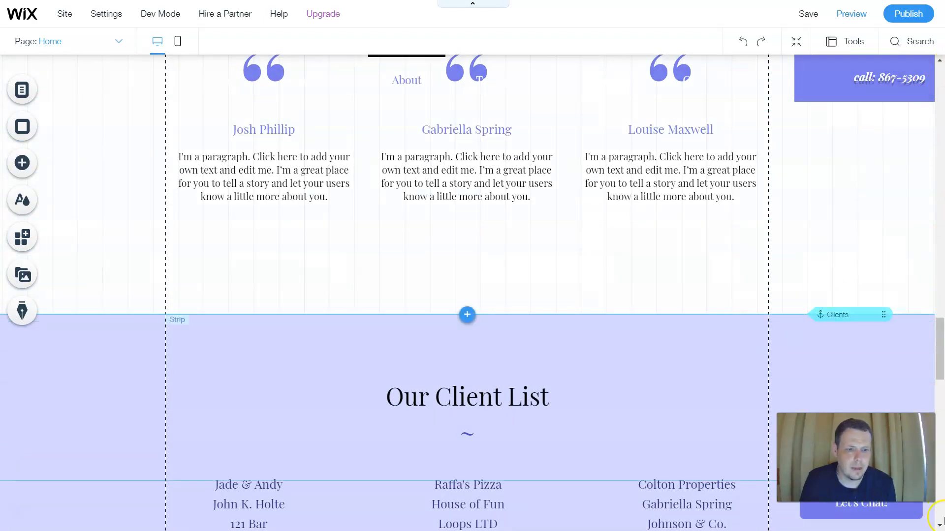
# - Move the pet shop anchor down from the client list through the Contact us section onto the Google map
pyautogui.click(941, 527)
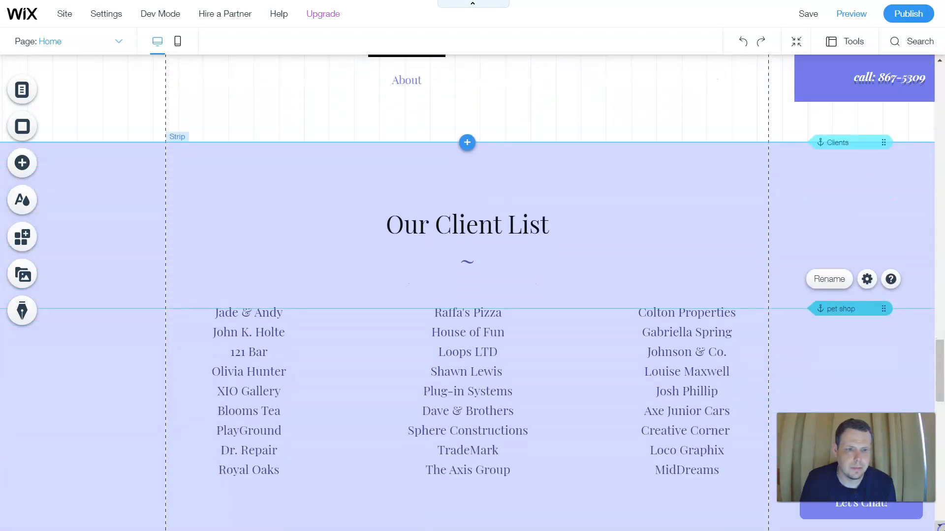
pyautogui.moveTo(838, 309); pyautogui.dragTo(837, 479)
pyautogui.moveTo(940, 389); pyautogui.dragTo(940, 499)
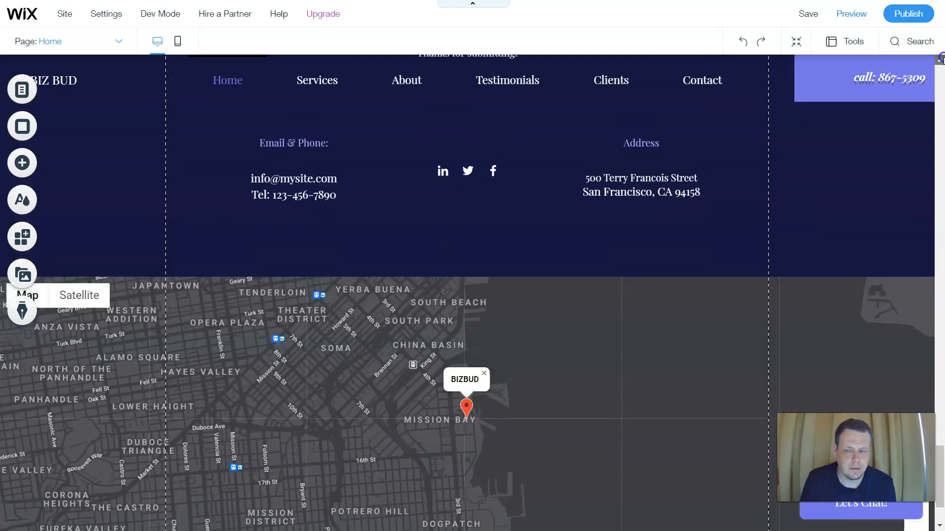
pyautogui.click(940, 59)
pyautogui.scroll(7, 838, 133)
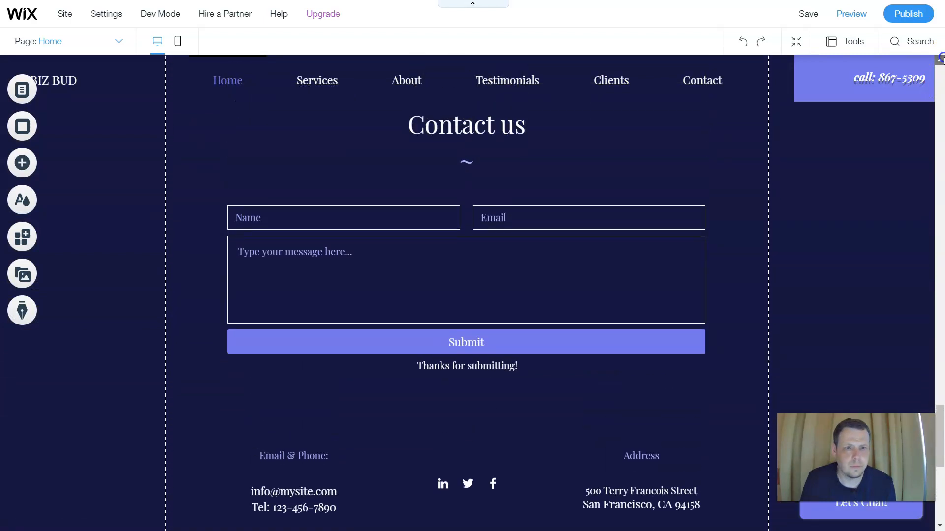
pyautogui.moveTo(849, 114); pyautogui.dragTo(881, 514)
pyautogui.scroll(-8, 940, 523)
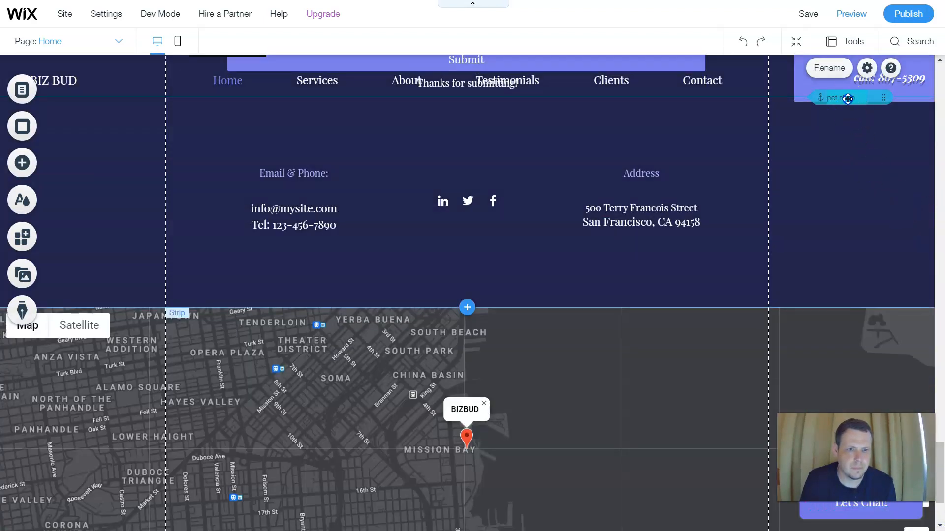
pyautogui.moveTo(862, 98); pyautogui.dragTo(861, 376)
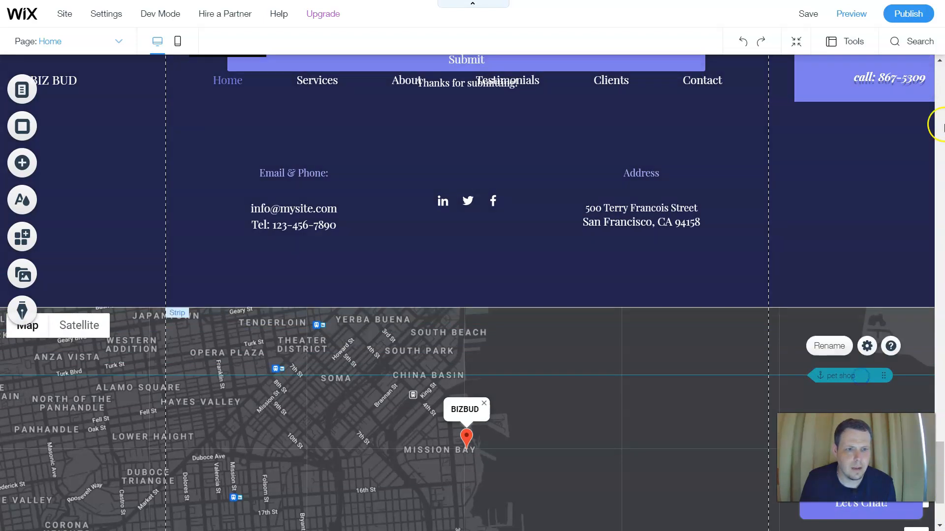
# - Move the pet shop anchor down past the lower edge of the map, into the empty area above the footer
pyautogui.click(941, 288)
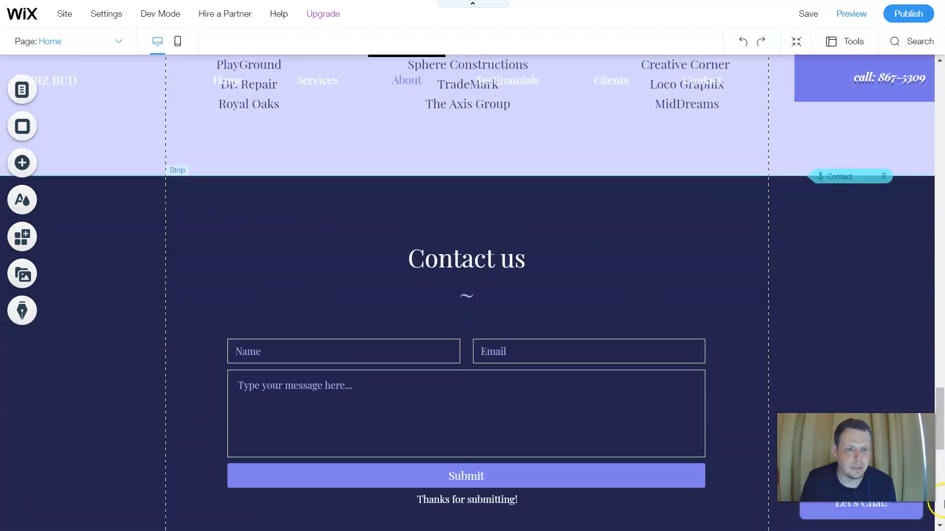
pyautogui.click(941, 502)
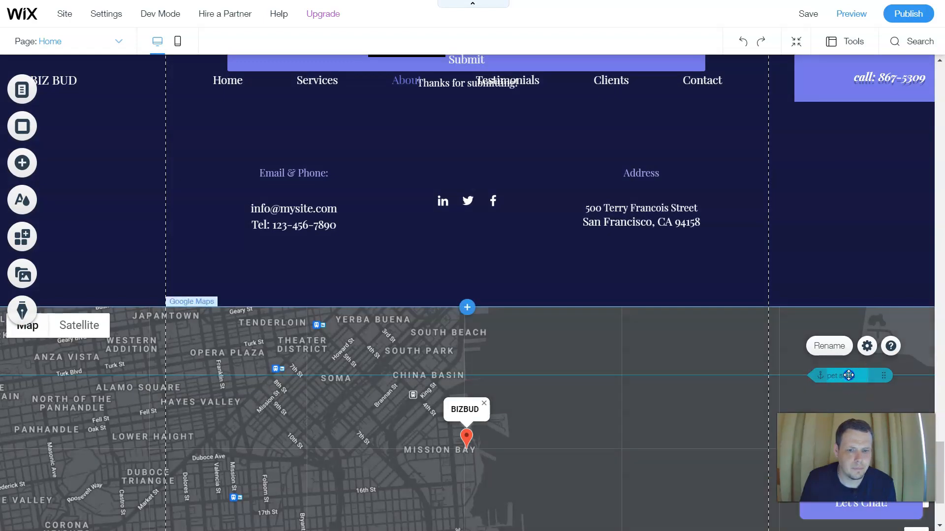
pyautogui.moveTo(848, 375); pyautogui.dragTo(874, 498)
pyautogui.moveTo(942, 500); pyautogui.dragTo(943, 516)
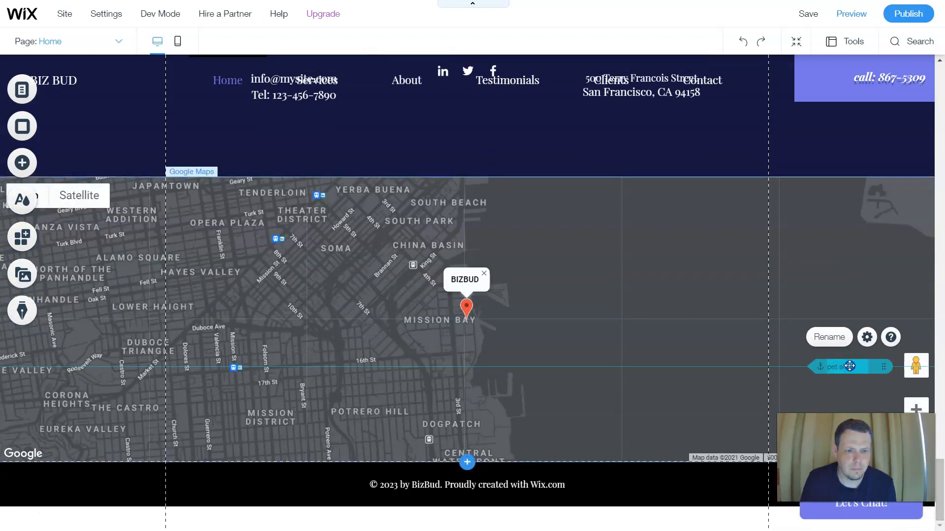
pyautogui.moveTo(883, 367); pyautogui.dragTo(878, 530)
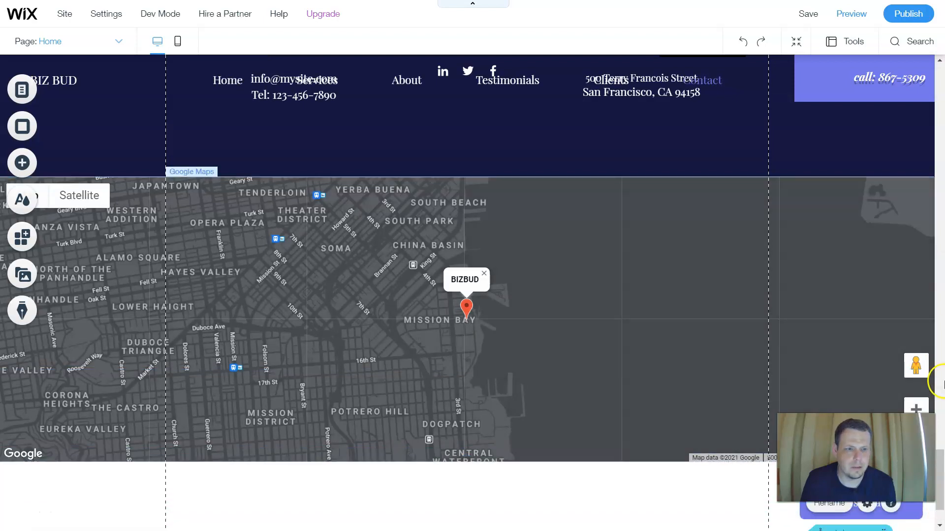
# - Review the Home page's sections and their anchors, from the numbers strip down to the map and footer
pyautogui.scroll(10, 941, 381)
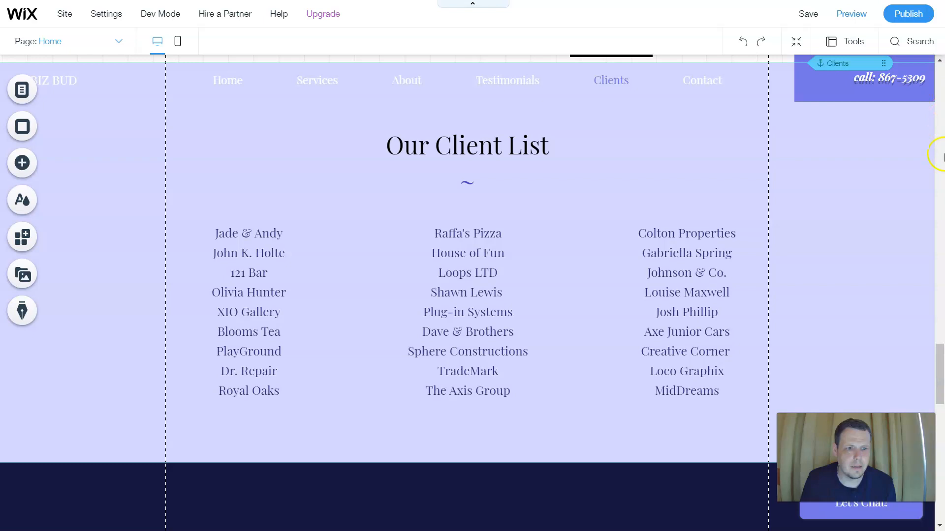
pyautogui.scroll(15, 941, 156)
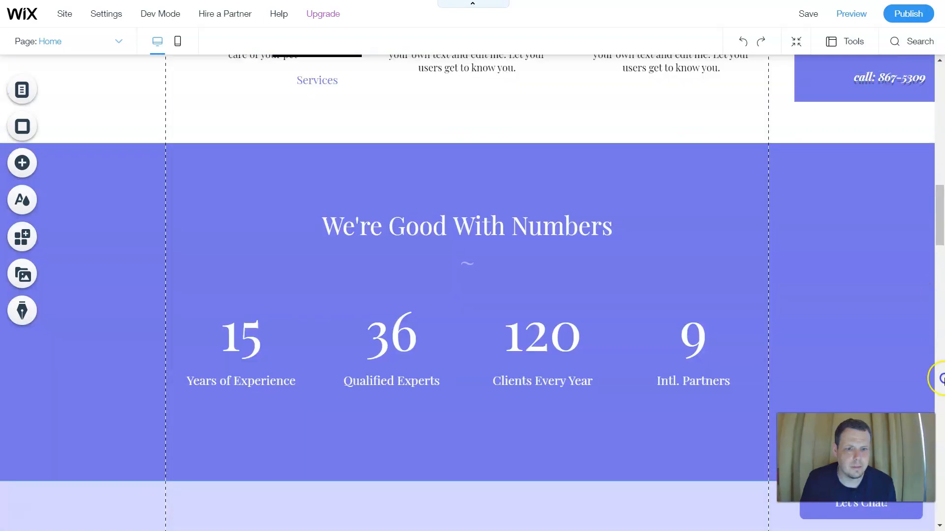
pyautogui.scroll(-5, 940, 527)
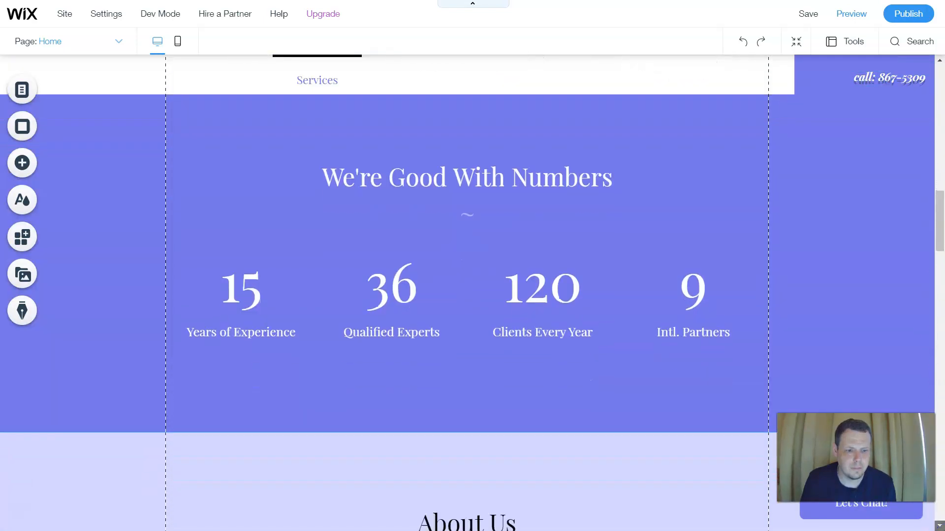
pyautogui.scroll(-8, 940, 527)
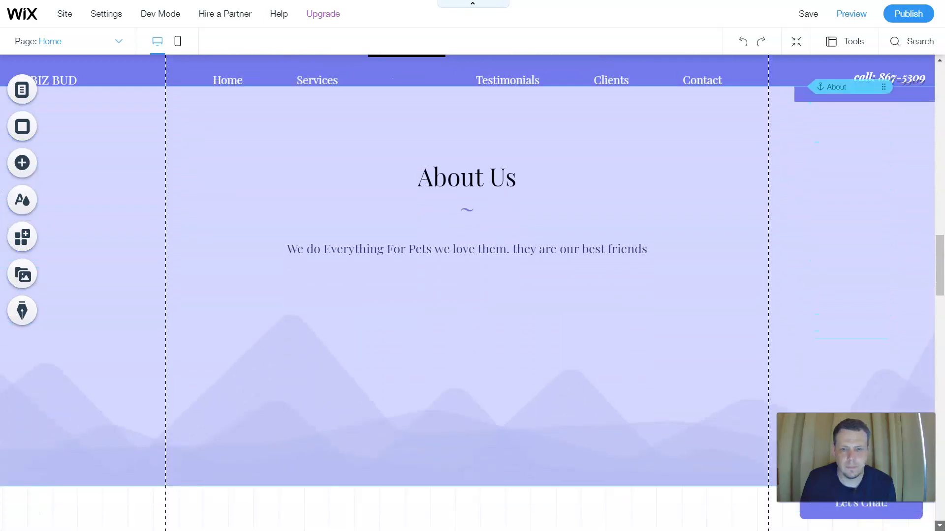
pyautogui.scroll(-8, 940, 527)
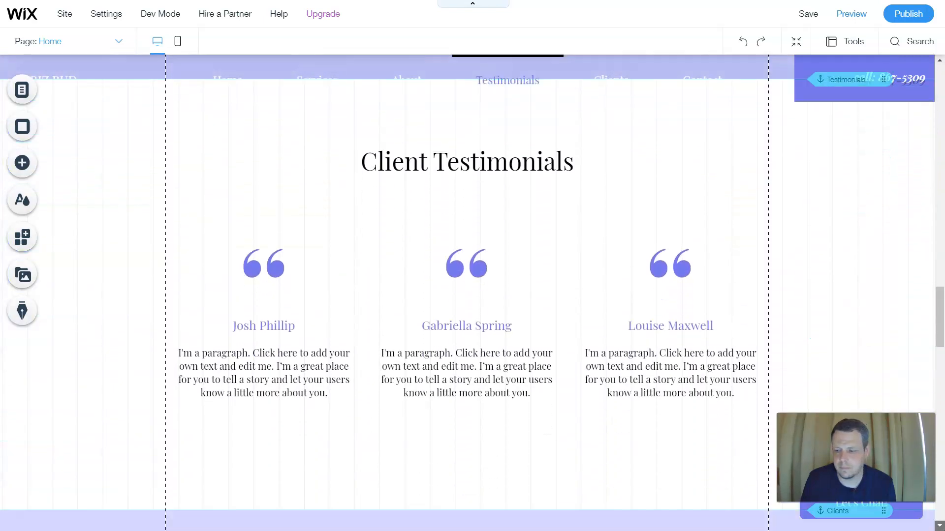
pyautogui.scroll(-8, 940, 526)
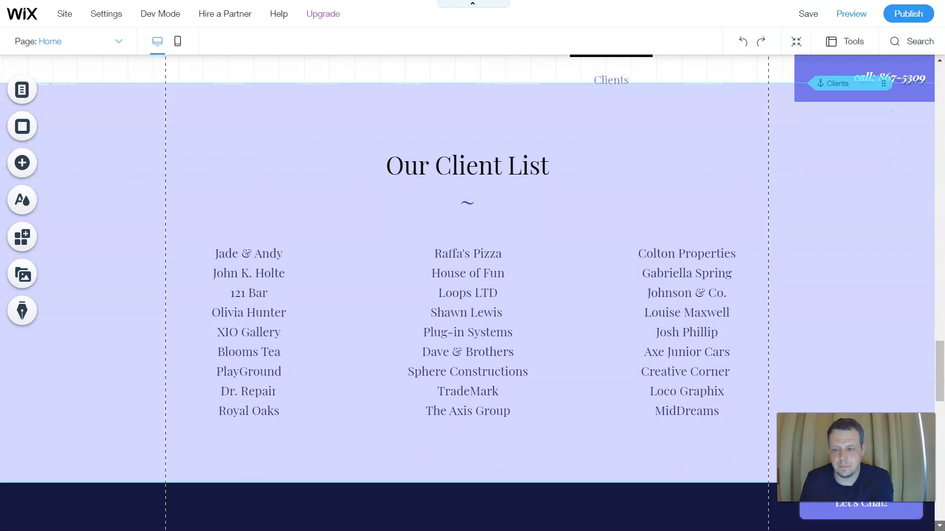
pyautogui.scroll(-8, 467, 295)
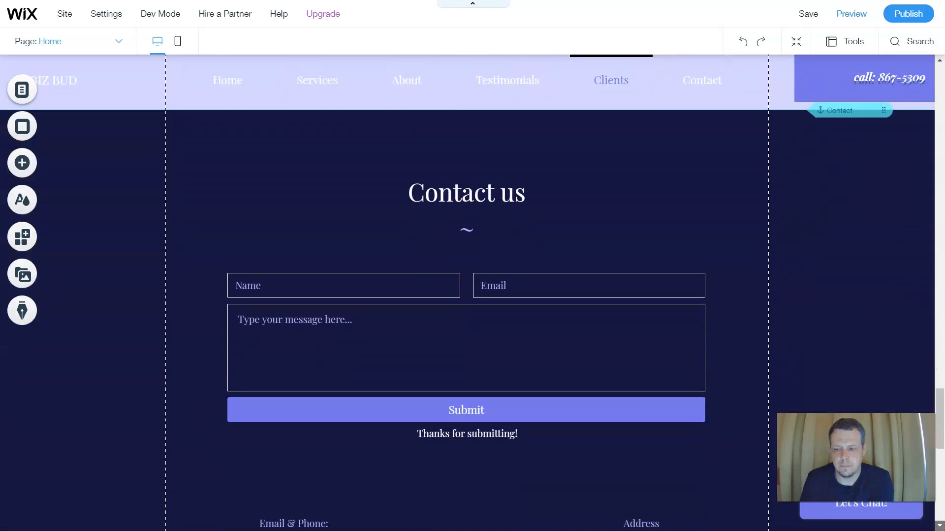
pyautogui.scroll(-6, 468, 295)
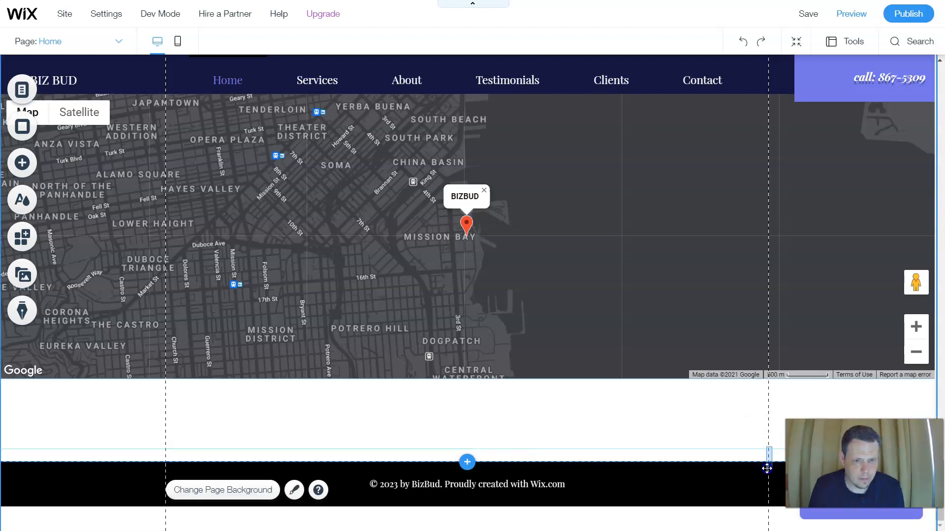
pyautogui.click(500, 473)
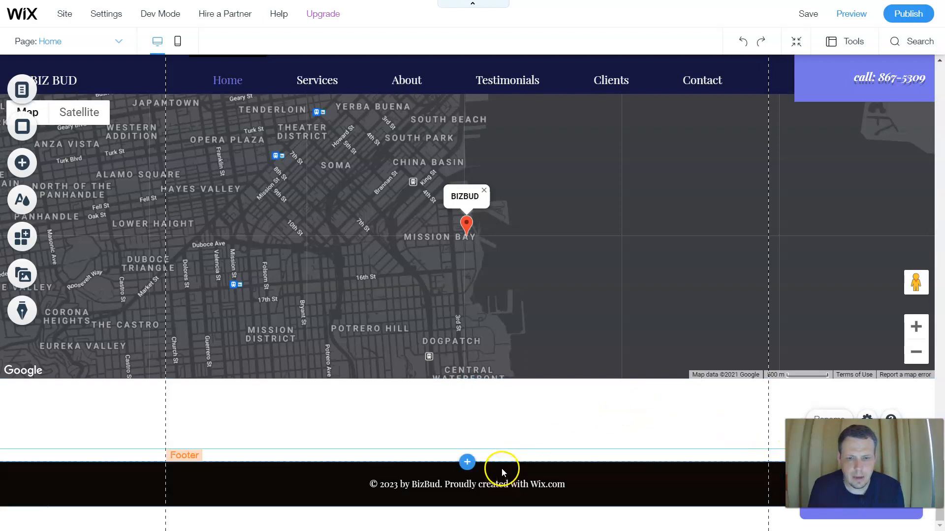
pyautogui.click(460, 512)
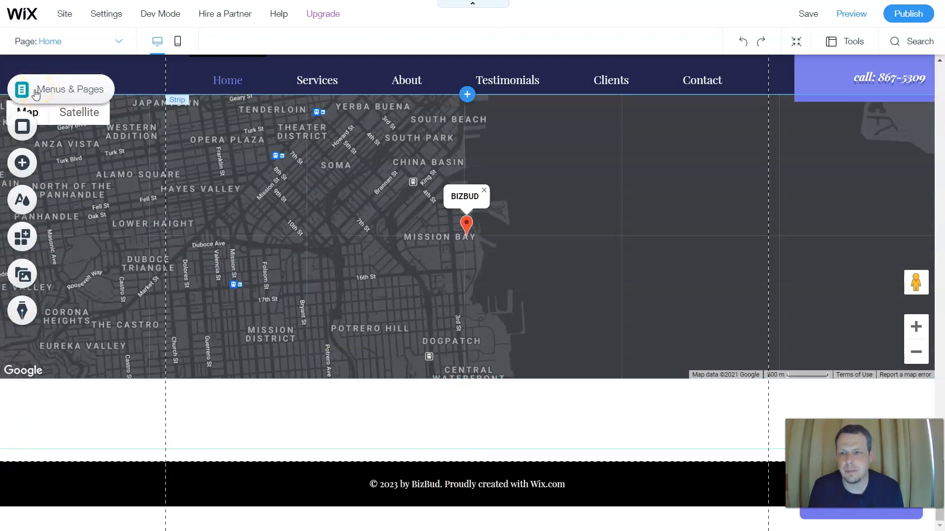
# - Add a blank page to the site and name it "Pet shop"
pyautogui.click(36, 94)
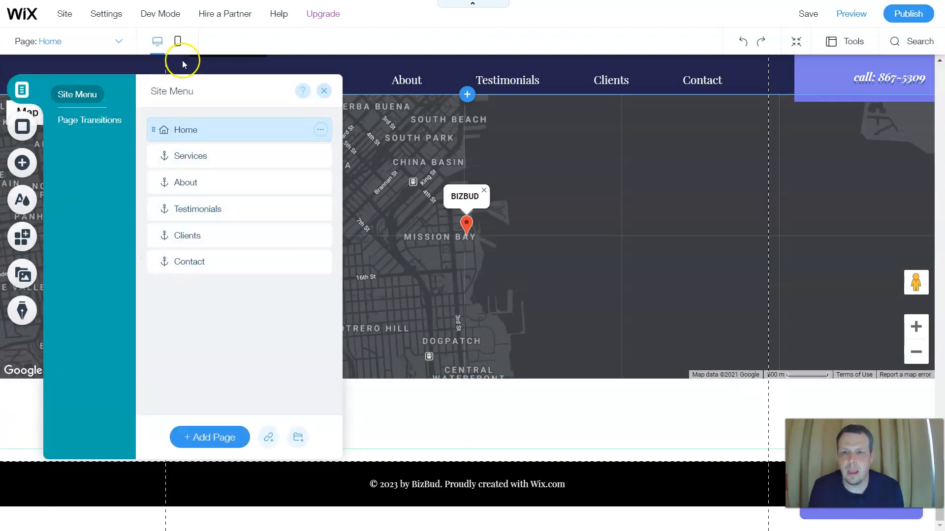
pyautogui.click(233, 437)
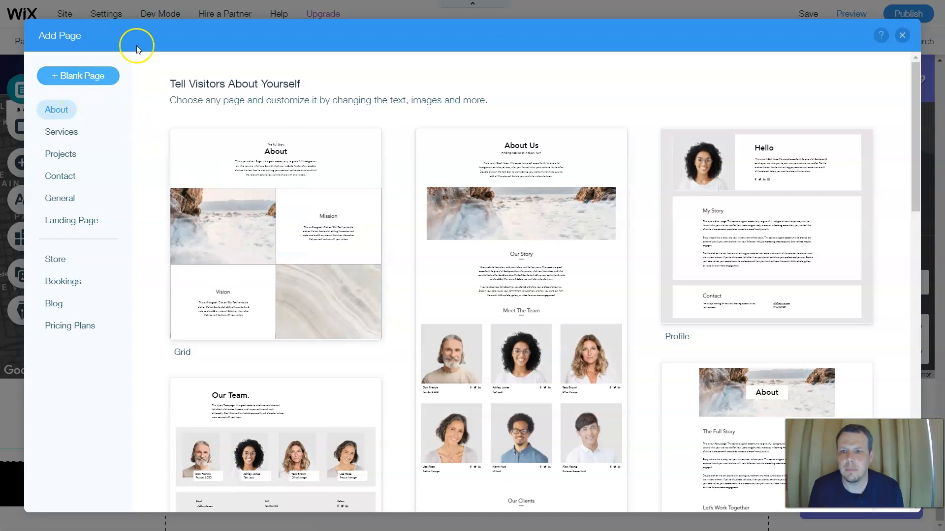
pyautogui.click(88, 74)
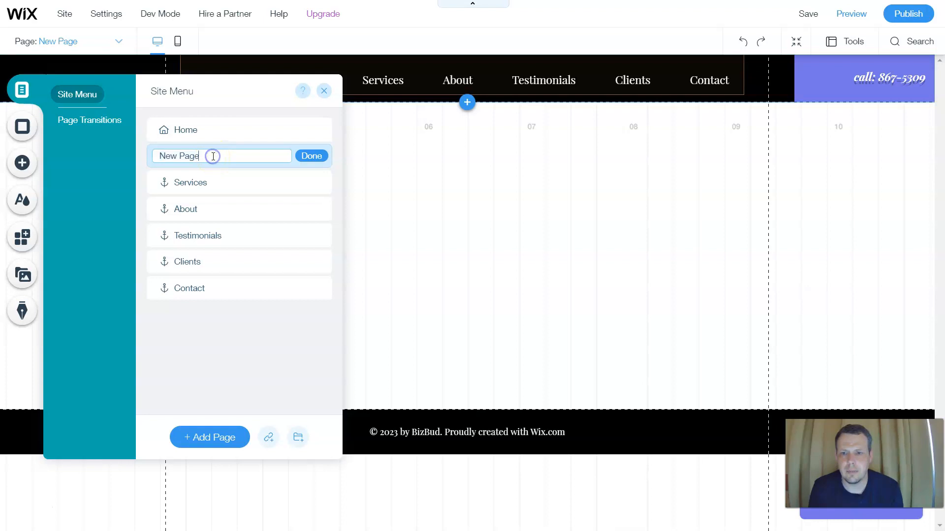
pyautogui.press('BackSpace')
pyautogui.press('BackSpace')
pyautogui.press('BackSpace')
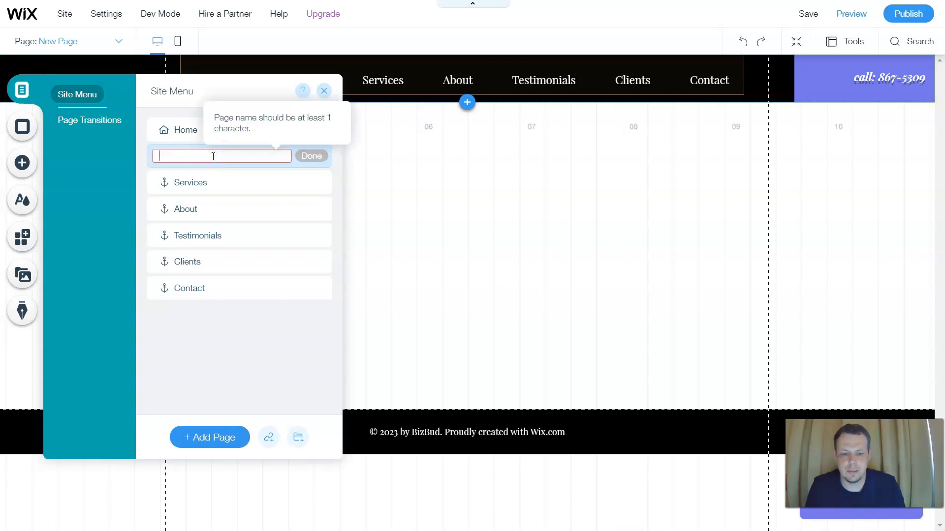
pyautogui.write('Pet shop')
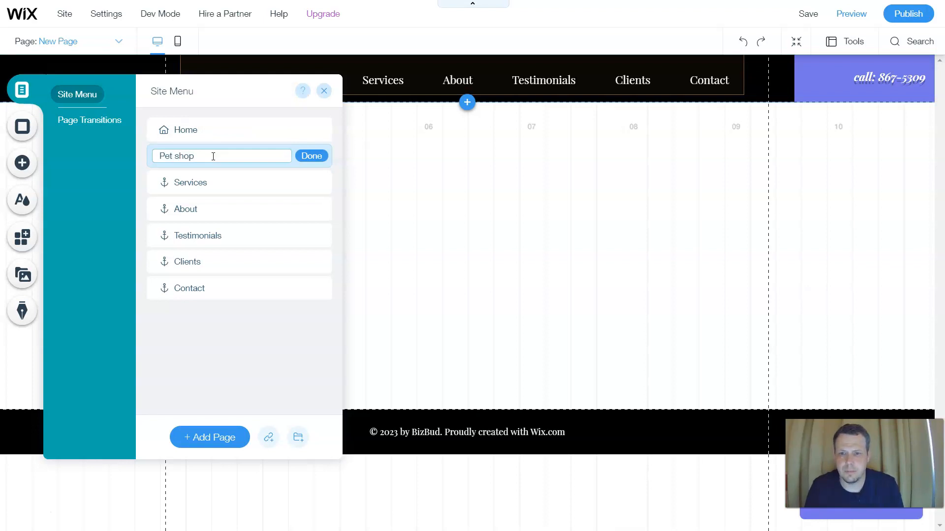
pyautogui.click(311, 156)
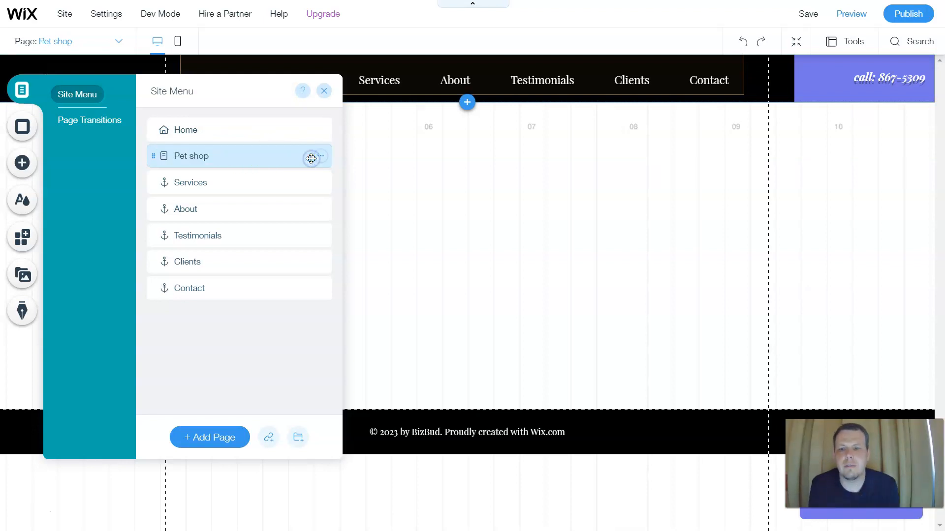
# - Reorder the site menu so the Pet shop page comes last, below Contact, and close its name editing
pyautogui.moveTo(290, 157); pyautogui.dragTo(251, 297)
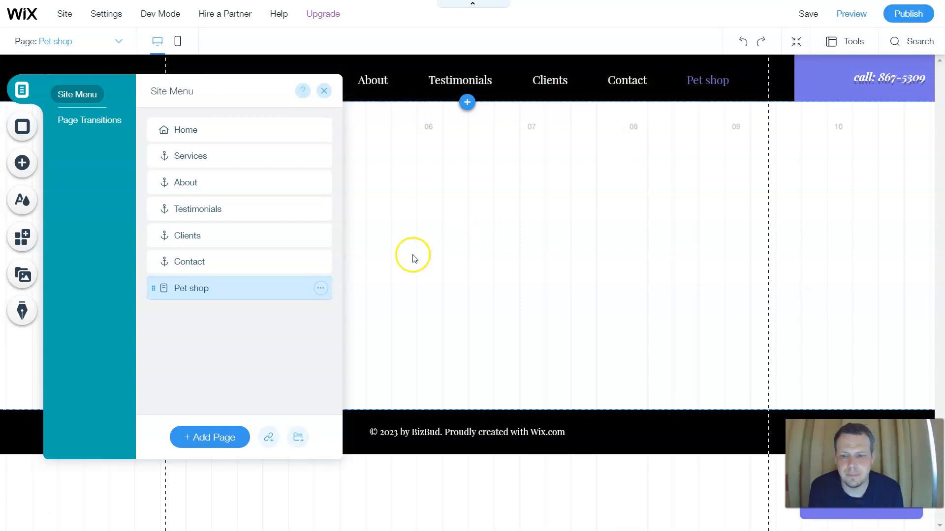
pyautogui.doubleClick(183, 294)
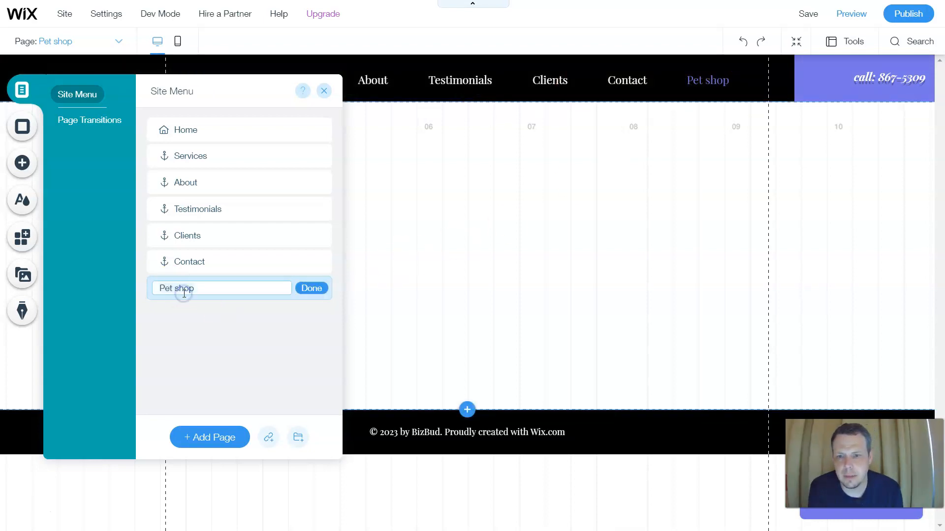
pyautogui.click(303, 290)
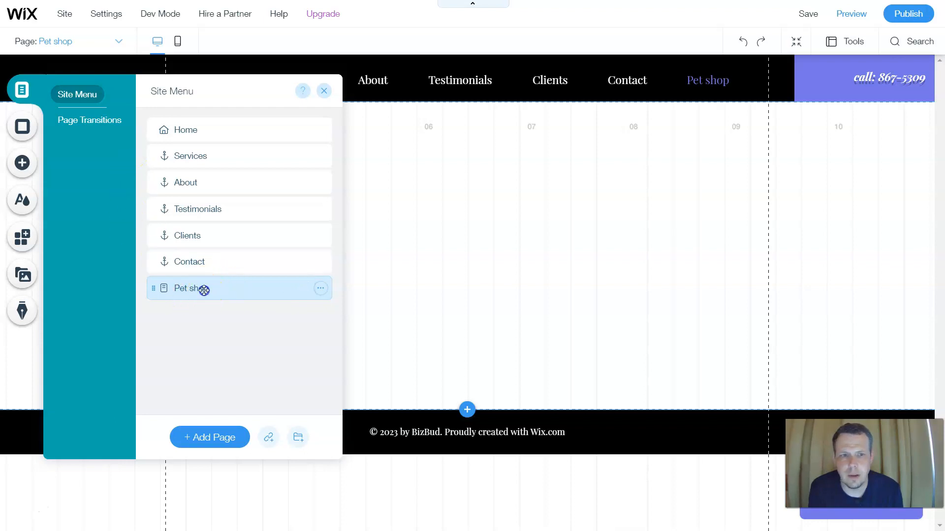
# - Finish the name editing of the Pet shop page, keeping its name, and close the site menu
pyautogui.doubleClick(204, 290)
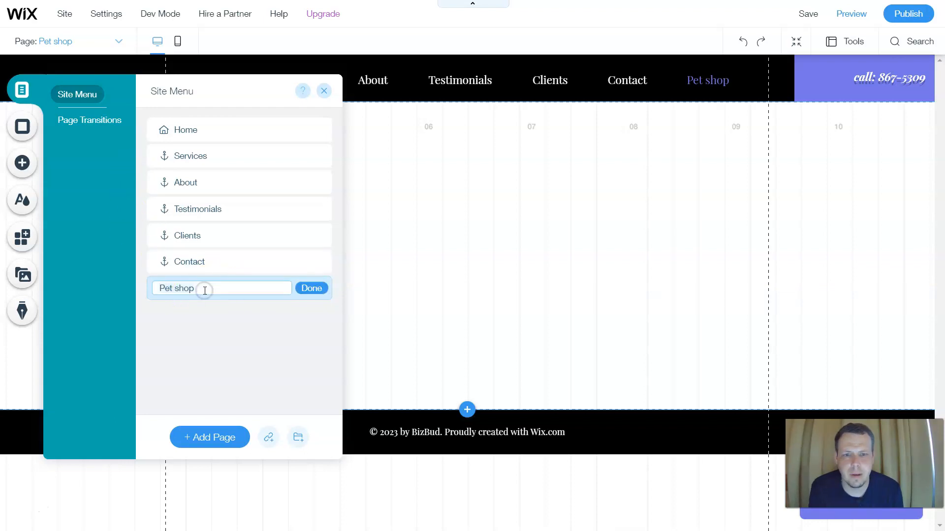
pyautogui.click(311, 289)
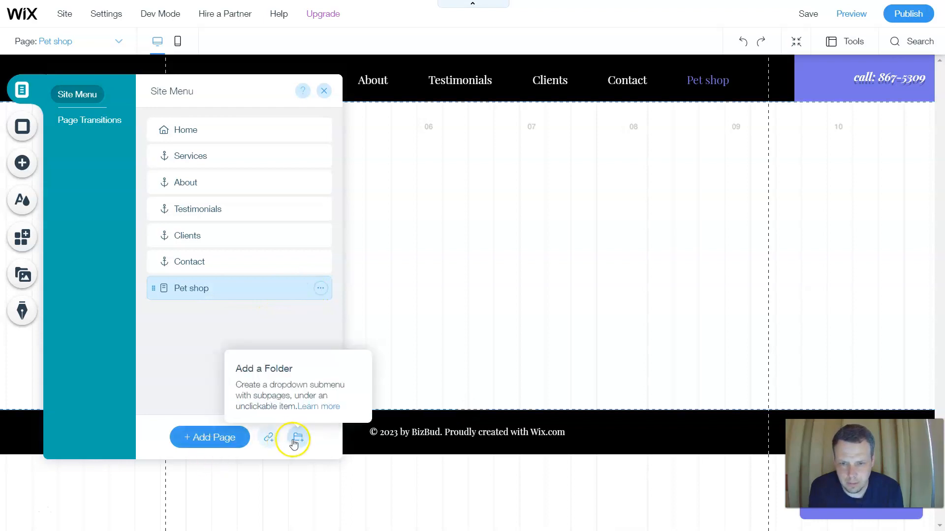
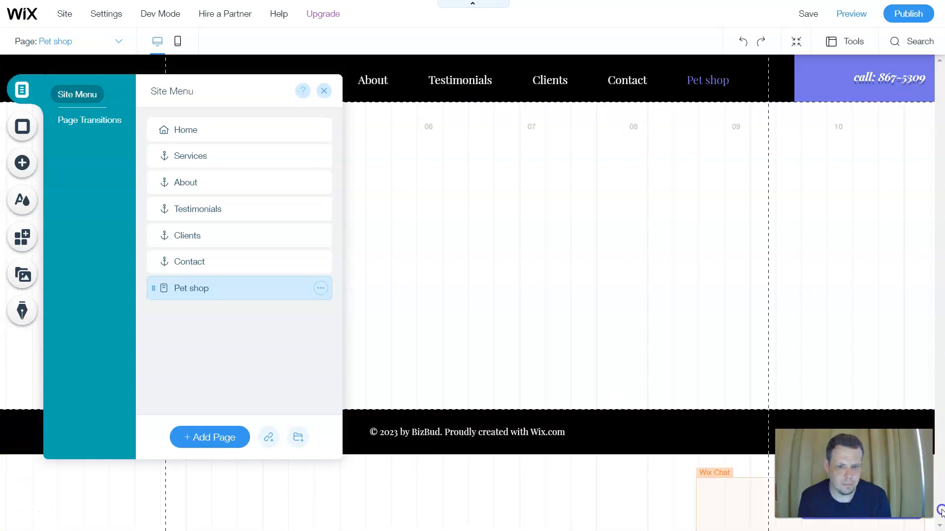
pyautogui.click(531, 359)
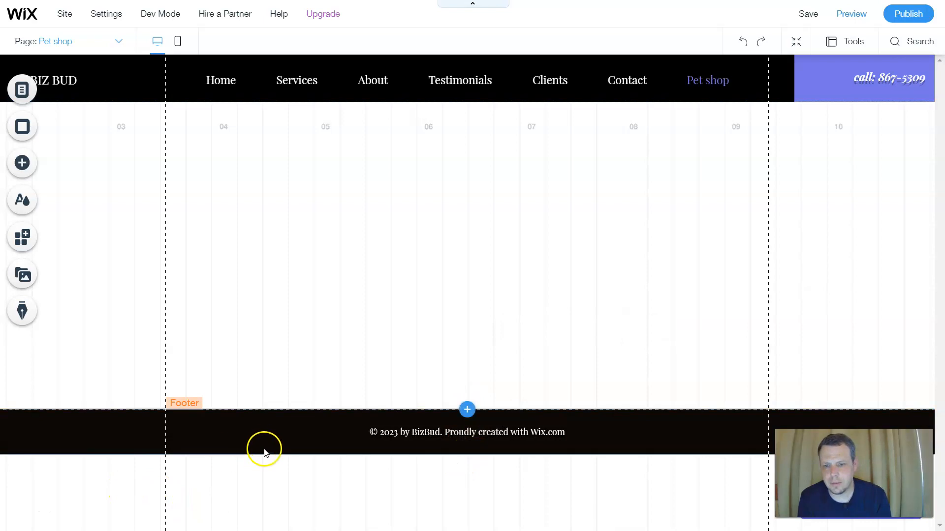
pyautogui.click(468, 410)
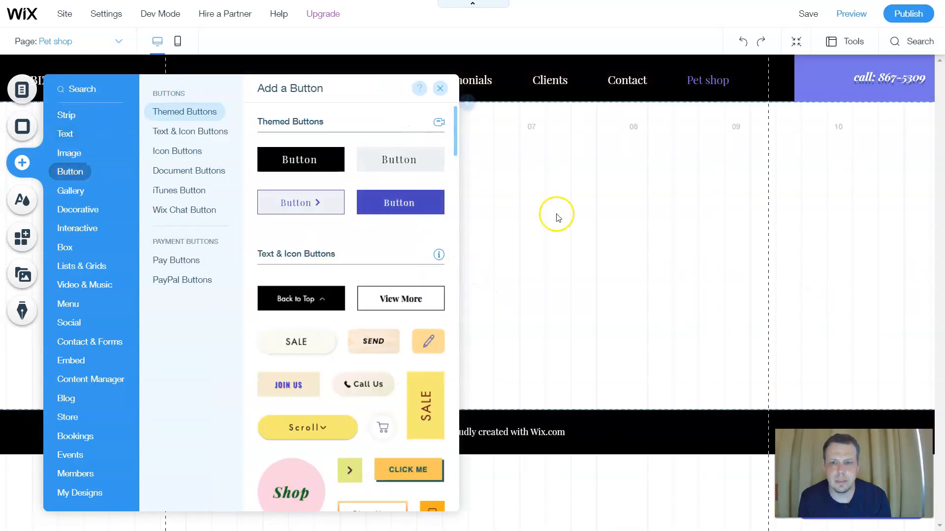
pyautogui.click(628, 228)
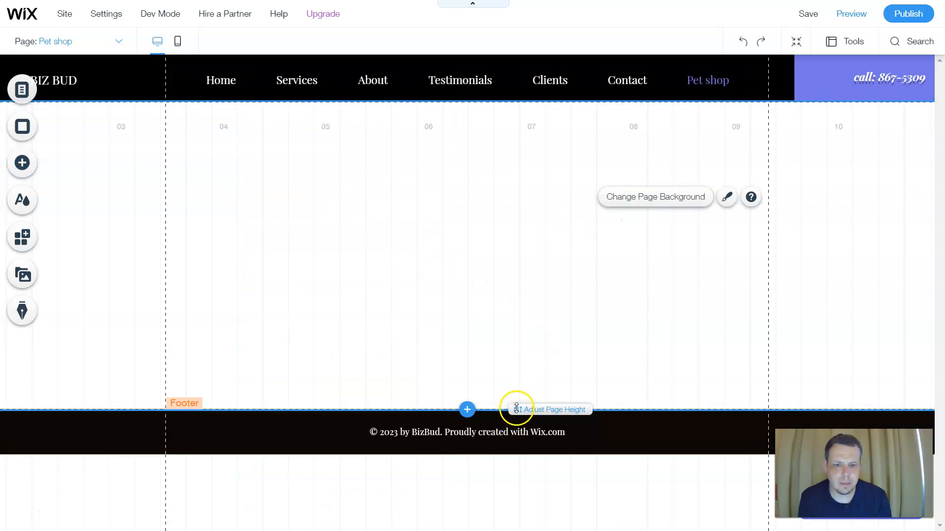
pyautogui.moveTo(517, 325); pyautogui.dragTo(517, 326)
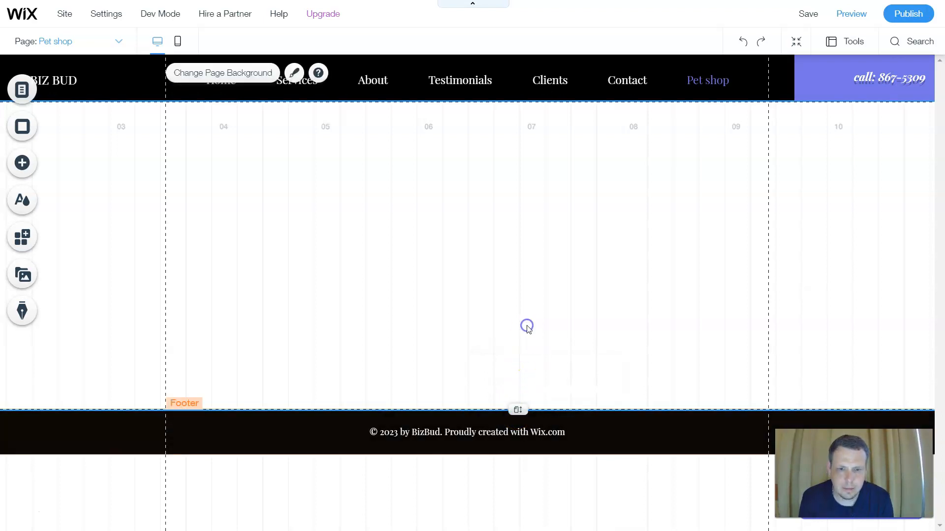
# - Stretch the footer of the Pet shop page downward in stages, until it is about four times its original height
pyautogui.click(487, 448)
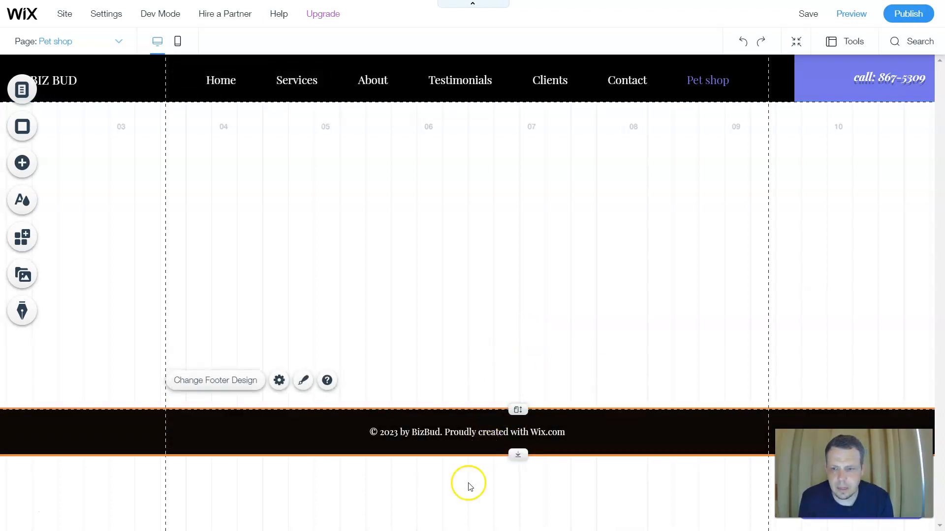
pyautogui.click(463, 504)
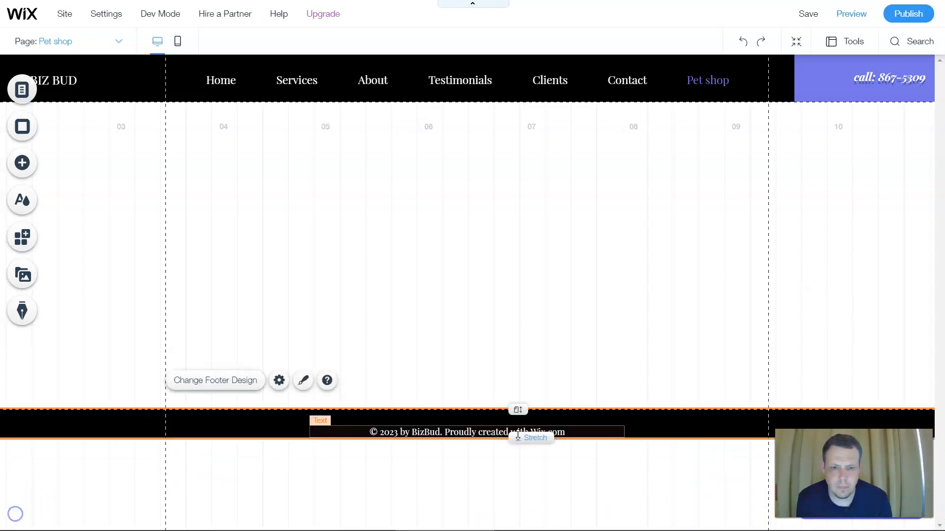
pyautogui.moveTo(518, 436); pyautogui.dragTo(526, 529)
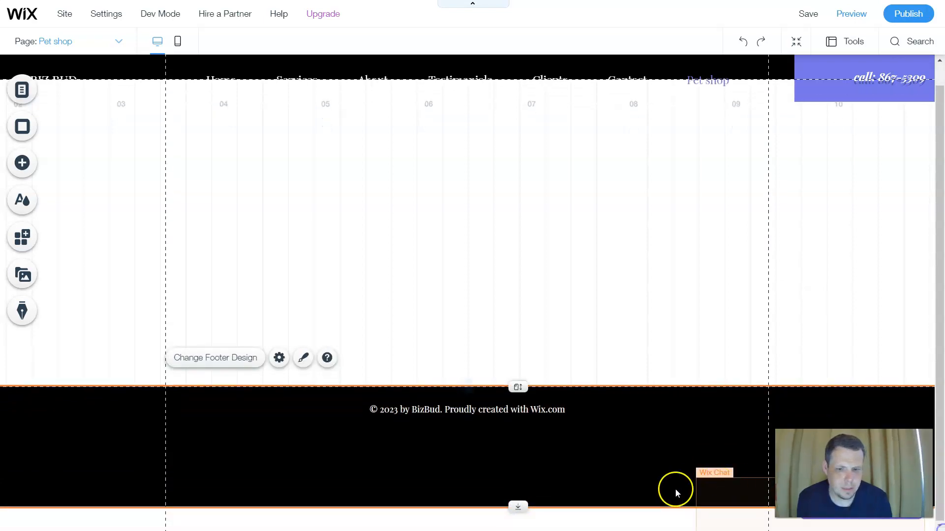
pyautogui.moveTo(518, 509); pyautogui.dragTo(519, 528)
pyautogui.moveTo(942, 471); pyautogui.dragTo(942, 510)
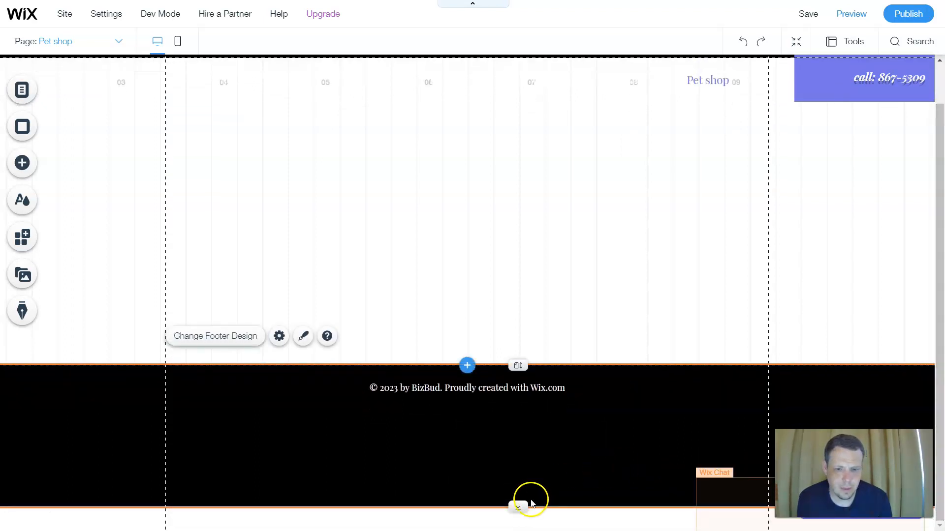
pyautogui.moveTo(518, 506); pyautogui.dragTo(516, 530)
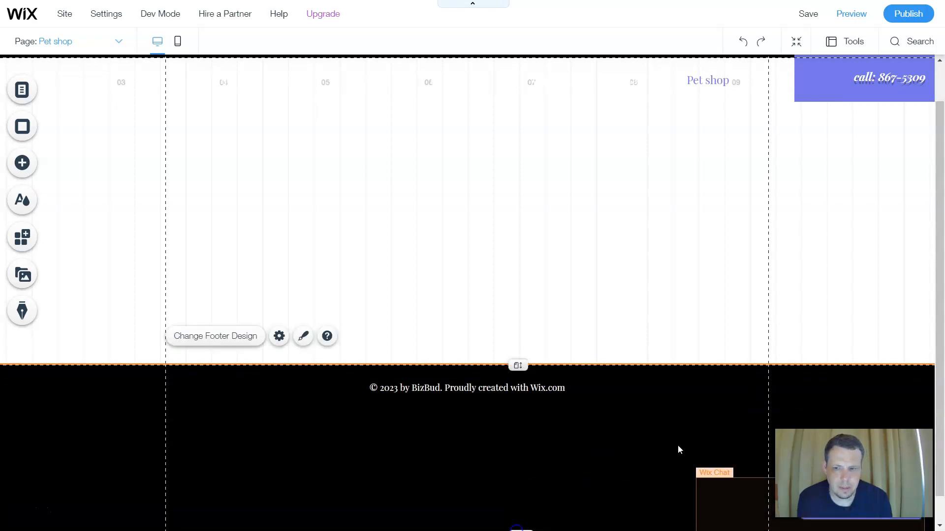
pyautogui.moveTo(935, 301); pyautogui.dragTo(936, 430)
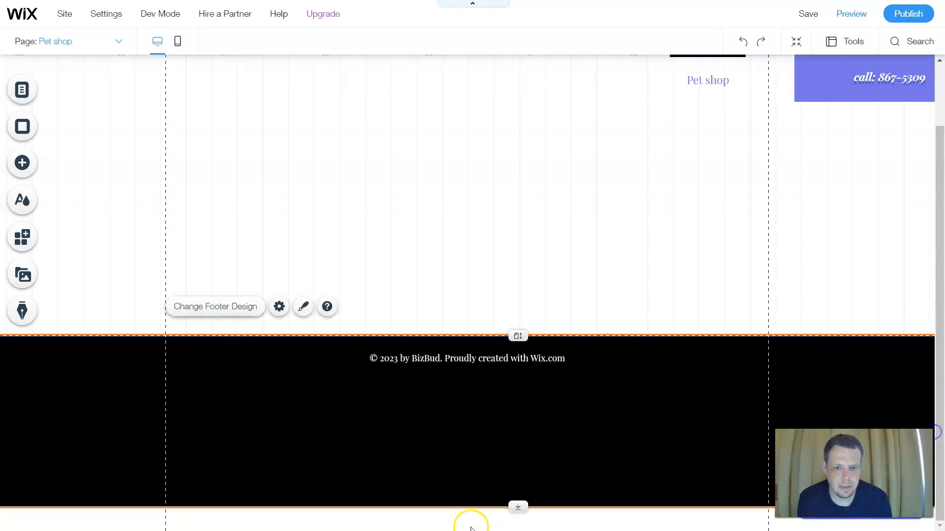
pyautogui.moveTo(522, 508); pyautogui.dragTo(524, 528)
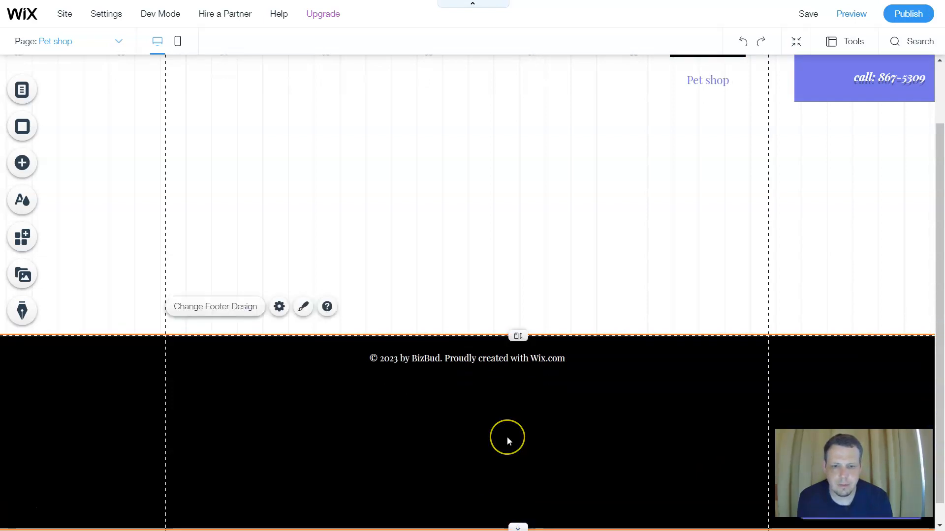
# - Add the Grid (rollover) gallery from the grid galleries to the Pet shop page
pyautogui.rightClick(437, 452)
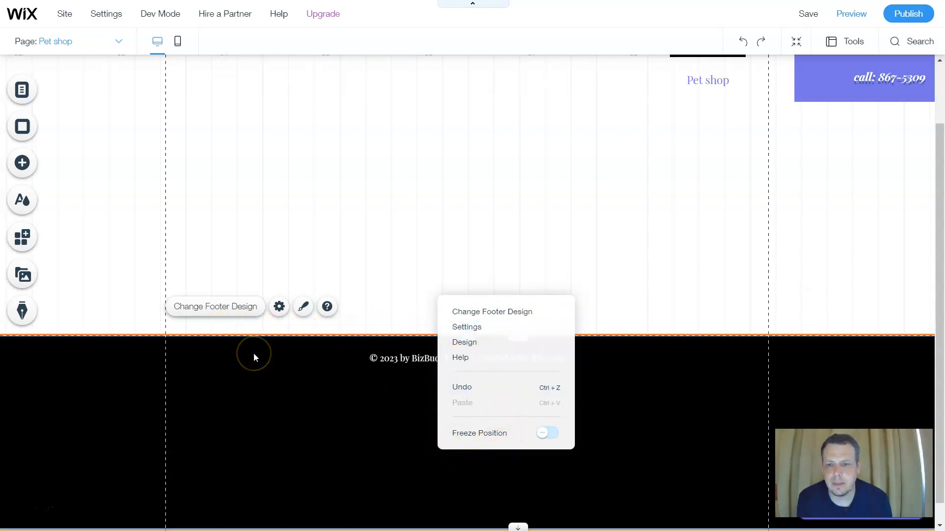
pyautogui.click(23, 164)
pyautogui.click(23, 164)
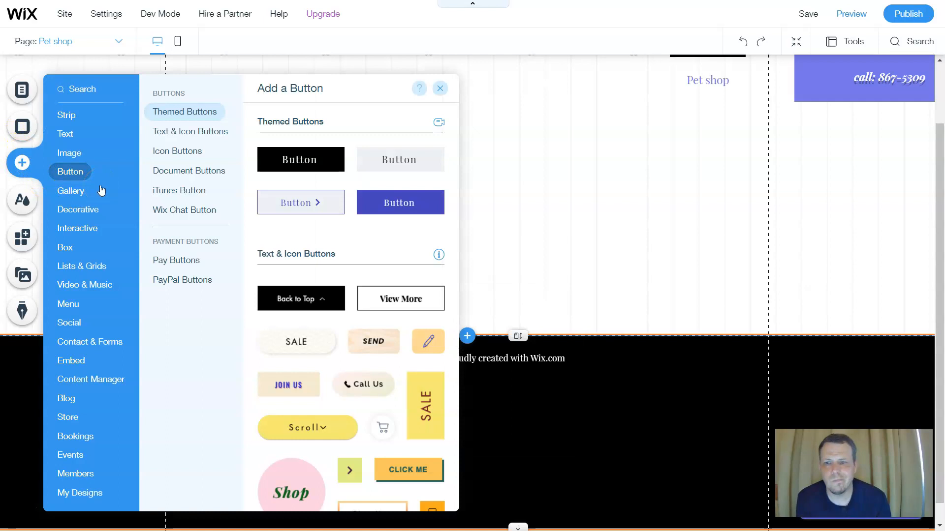
pyautogui.click(71, 193)
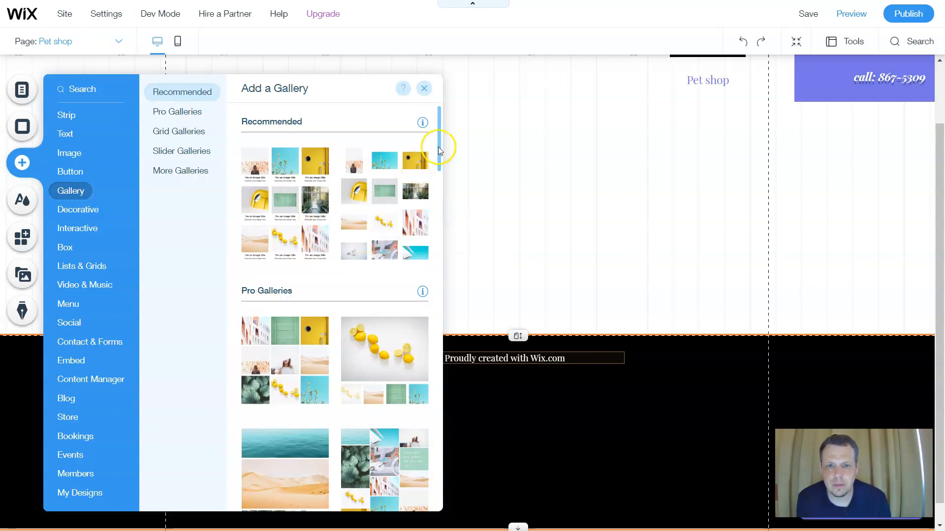
pyautogui.moveTo(440, 150); pyautogui.dragTo(428, 340)
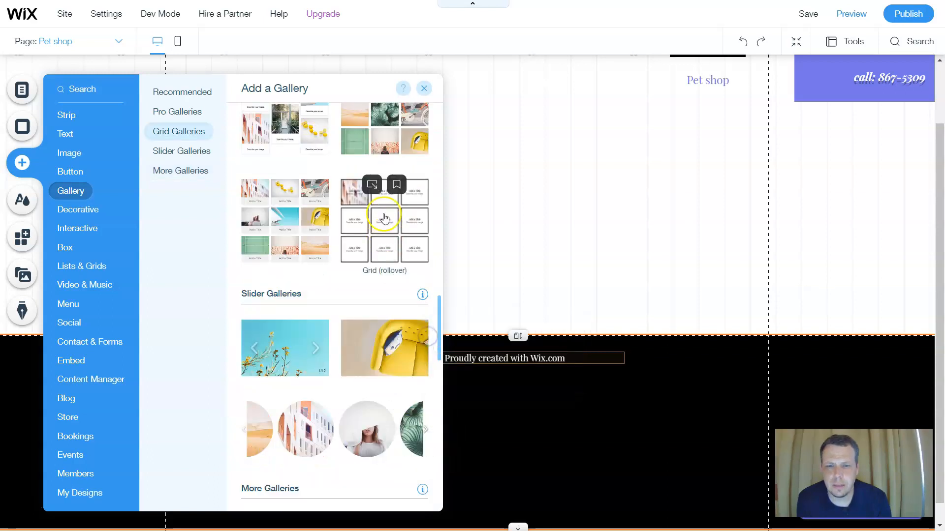
pyautogui.moveTo(384, 218); pyautogui.dragTo(532, 427)
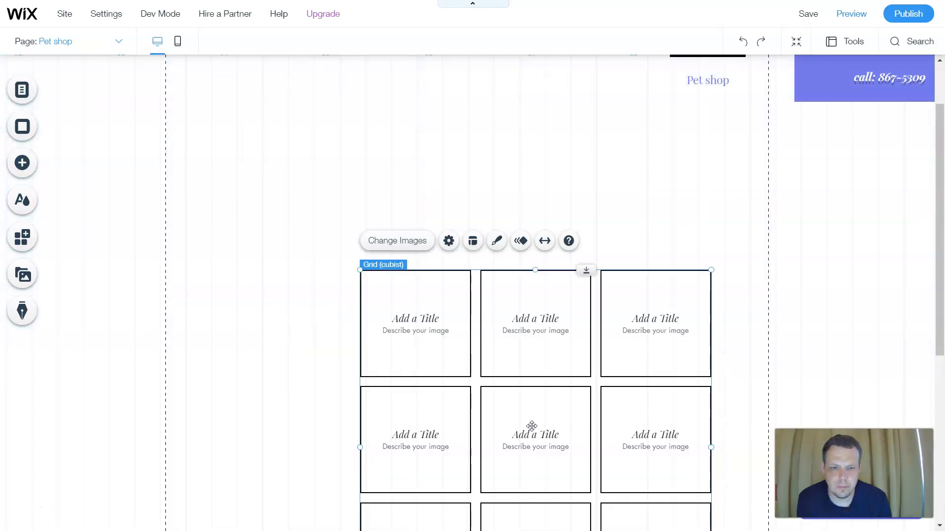
# - Move the grid gallery up near the header and centre it horizontally on the Pet shop page
pyautogui.moveTo(940, 238); pyautogui.dragTo(939, 334)
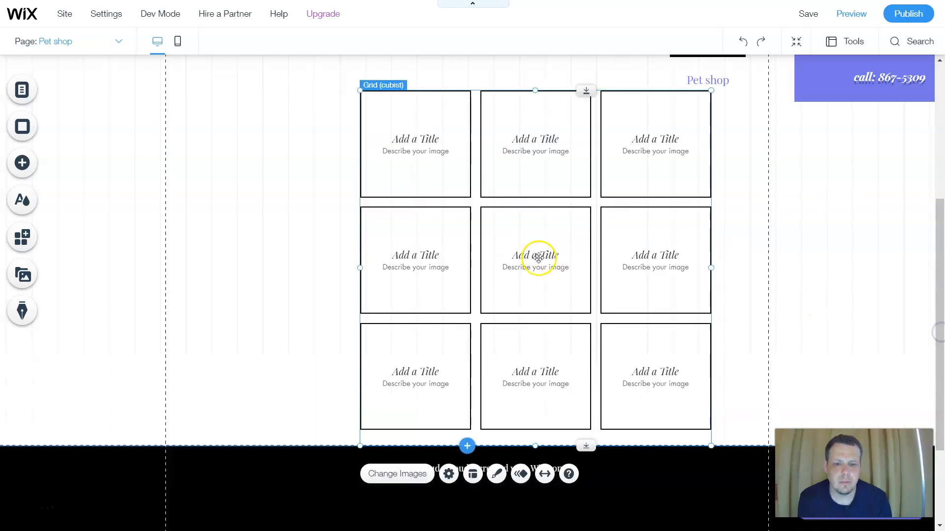
pyautogui.moveTo(531, 222); pyautogui.dragTo(453, 185)
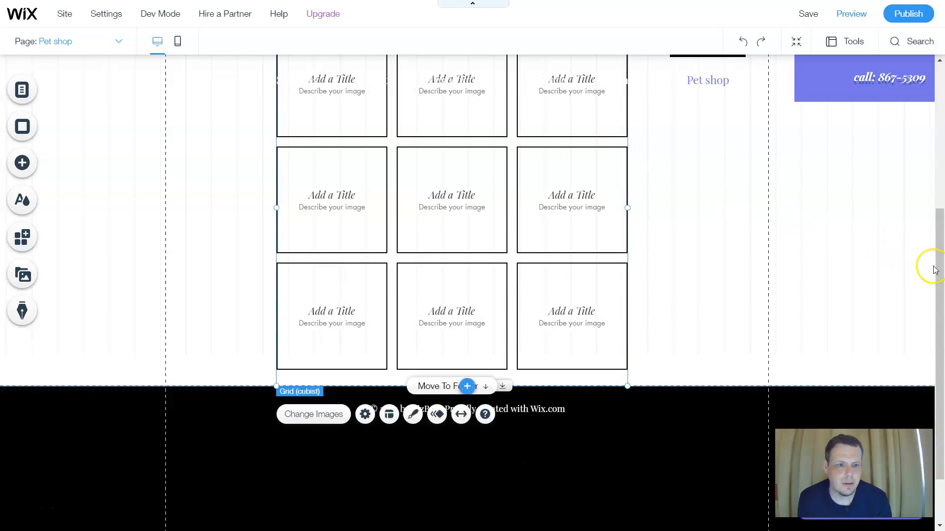
pyautogui.moveTo(942, 270); pyautogui.dragTo(941, 112)
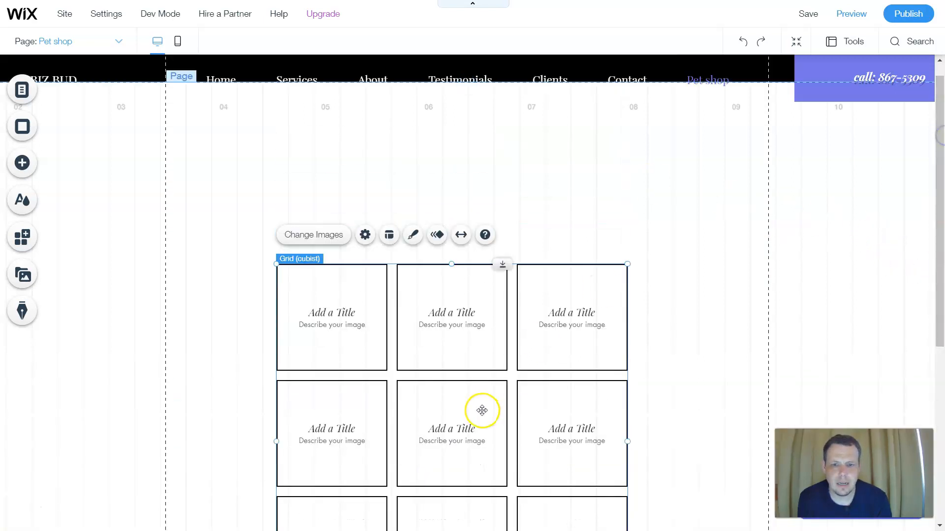
pyautogui.moveTo(428, 473); pyautogui.dragTo(442, 381)
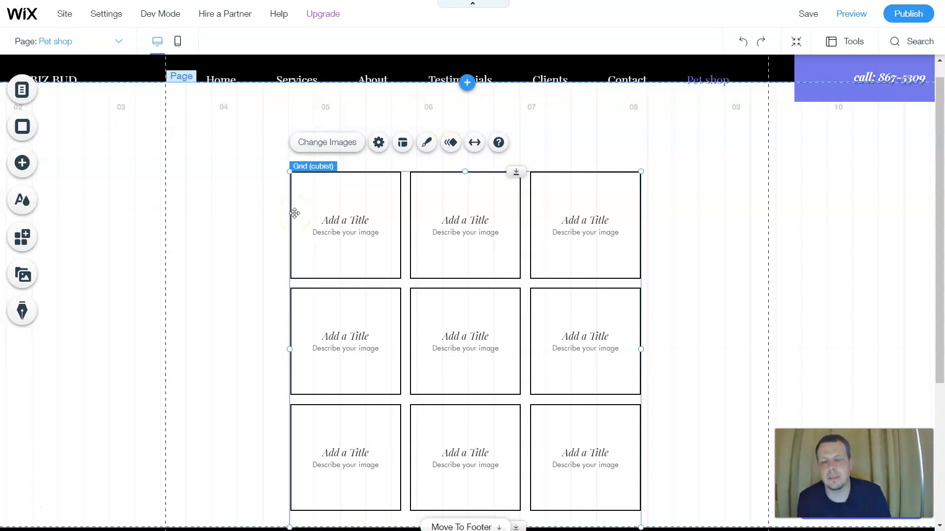
# - Look through the addable decorative, interactive and online store elements, and close the collection without adding any
pyautogui.click(36, 162)
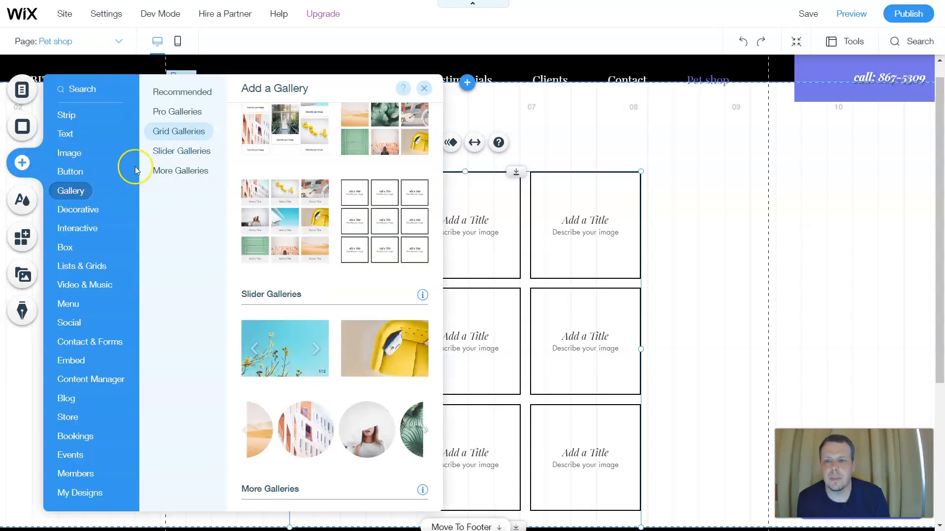
pyautogui.click(76, 211)
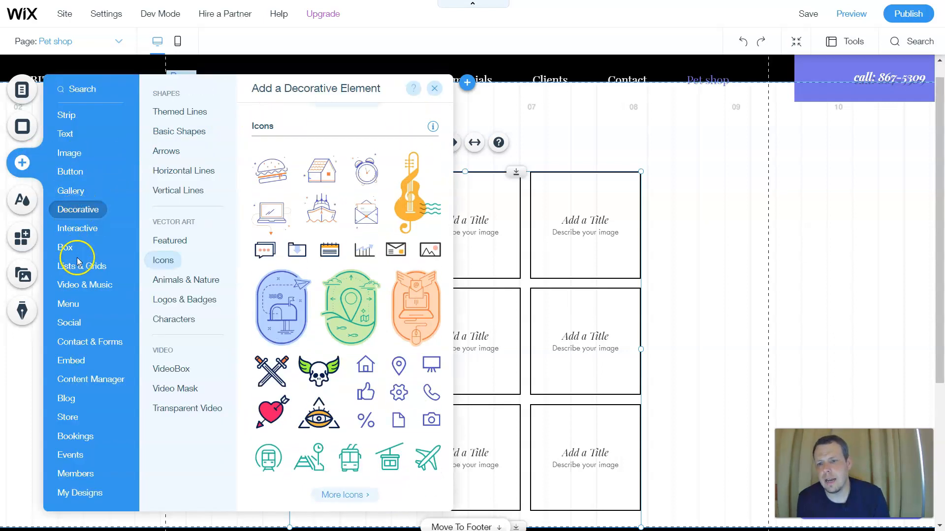
pyautogui.click(78, 265)
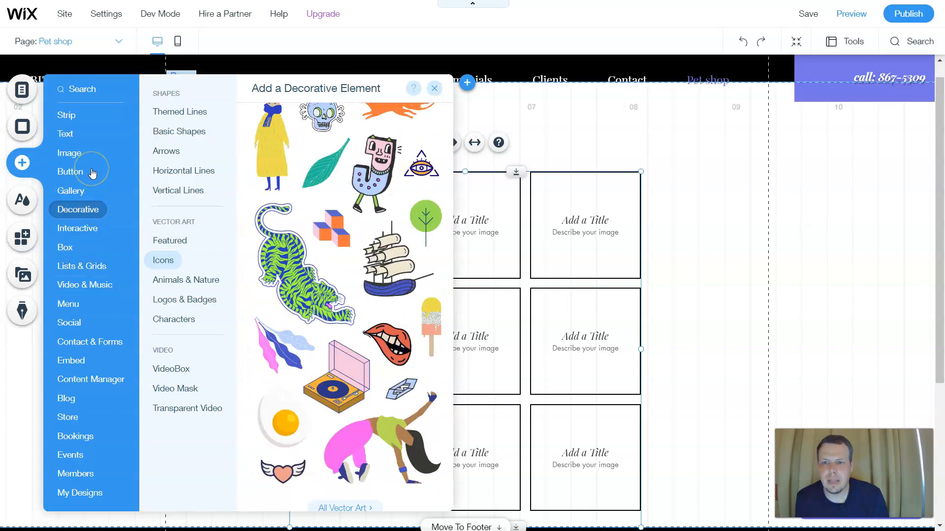
pyautogui.click(90, 216)
pyautogui.click(87, 228)
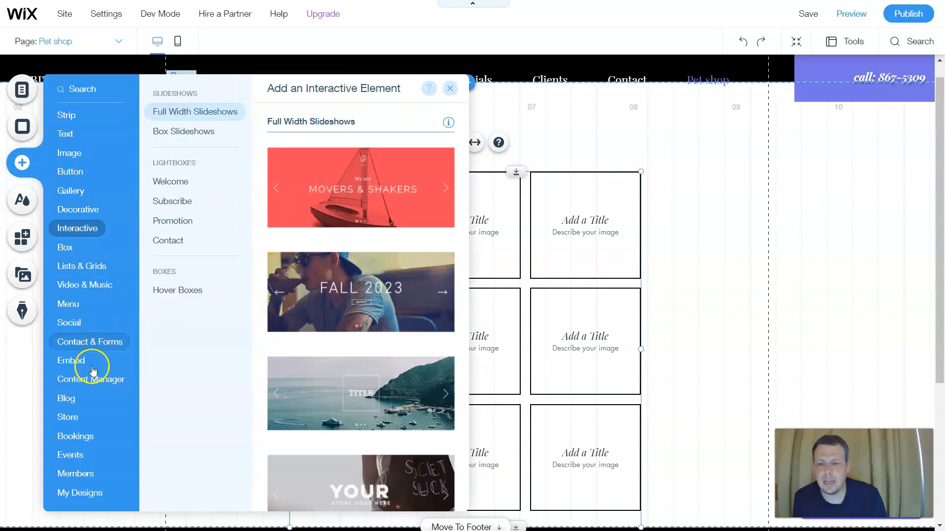
pyautogui.click(91, 378)
pyautogui.click(81, 395)
pyautogui.click(74, 418)
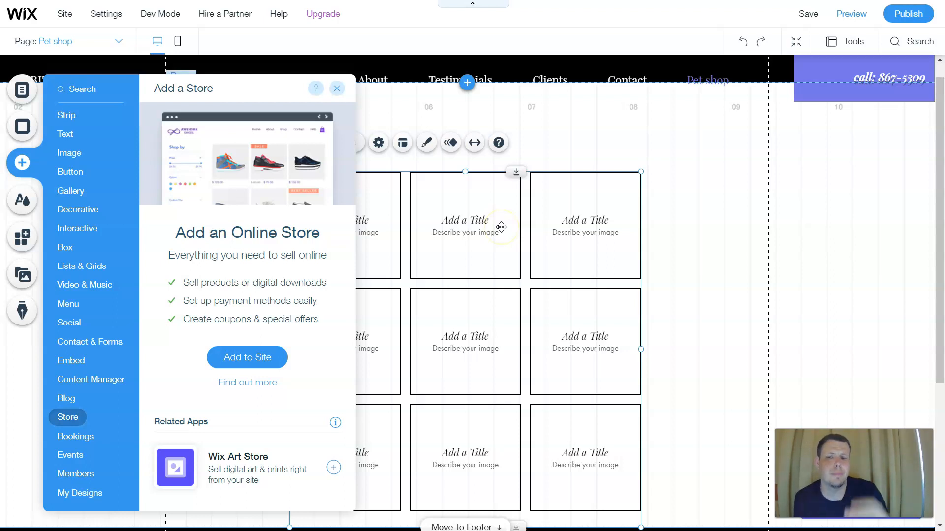
pyautogui.click(336, 89)
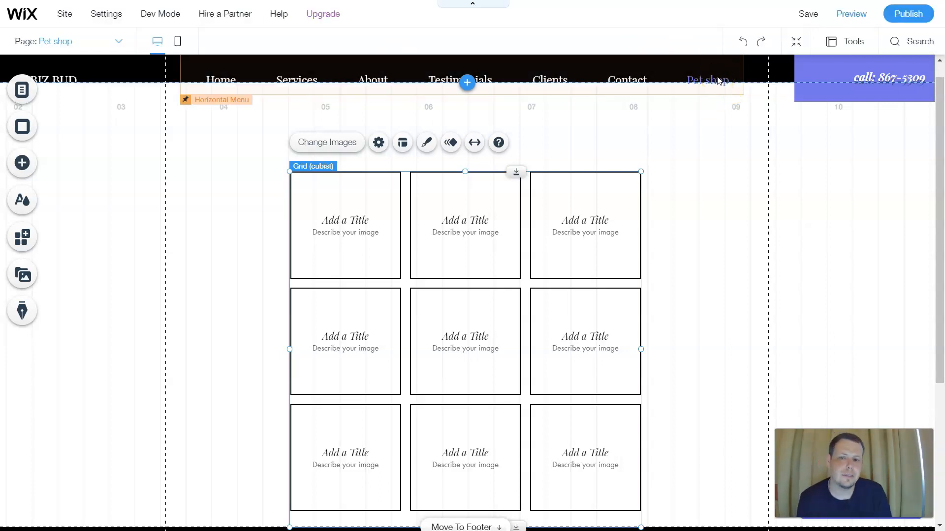
# - Look at the page design options for the Pet shop page's background, and close them without choosing a design
pyautogui.click(938, 61)
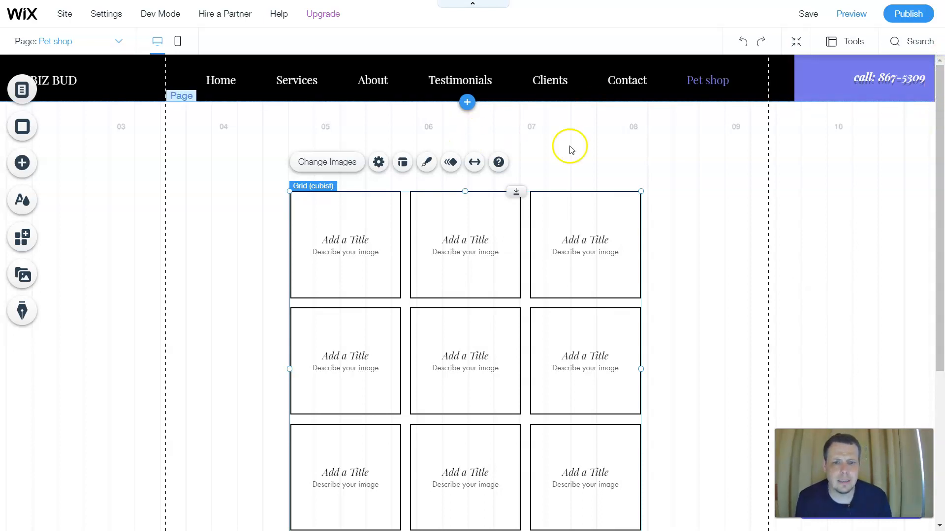
pyautogui.click(646, 165)
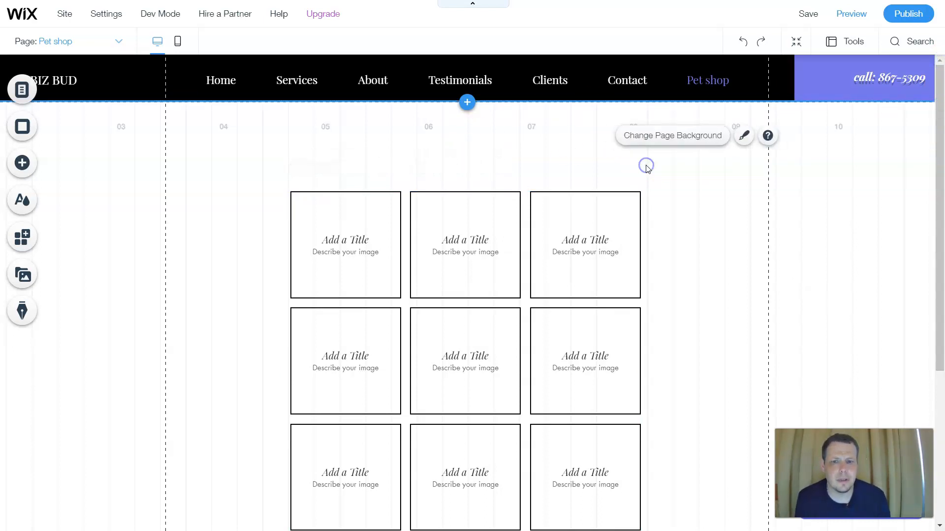
pyautogui.rightClick(677, 235)
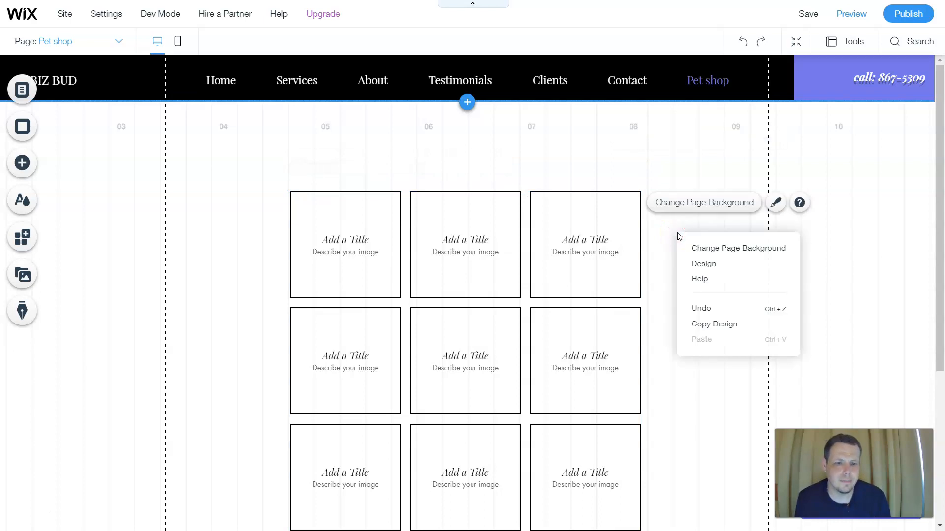
pyautogui.click(779, 205)
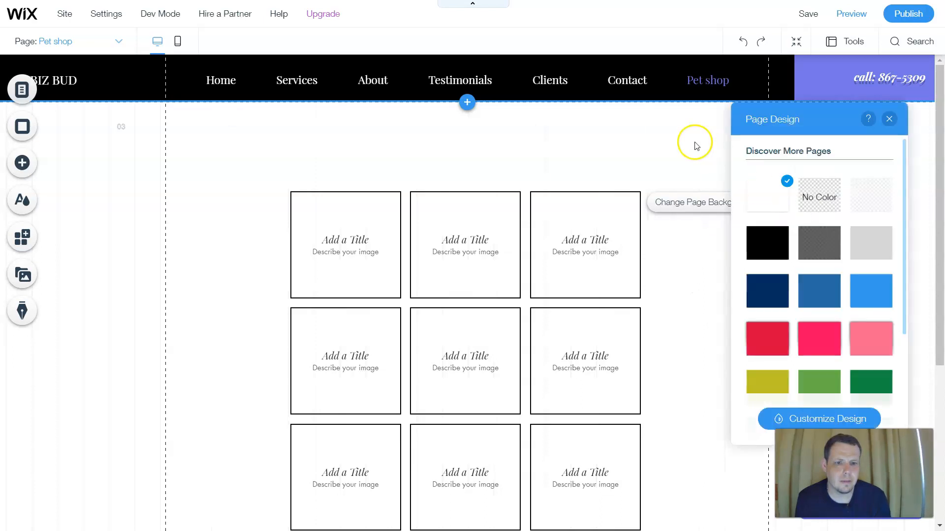
pyautogui.click(667, 128)
# - Open the site menu's page list and look at the options available for the Pet shop page
pyautogui.click(704, 80)
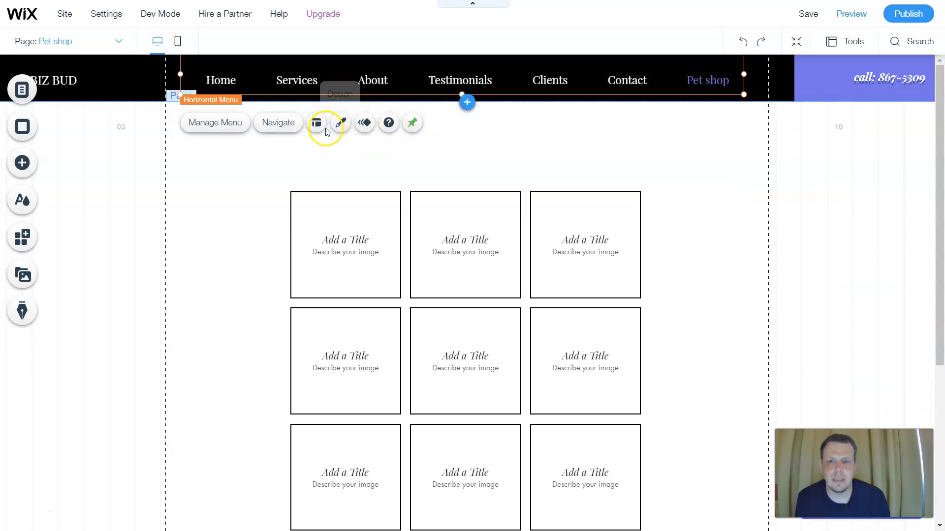
pyautogui.click(270, 123)
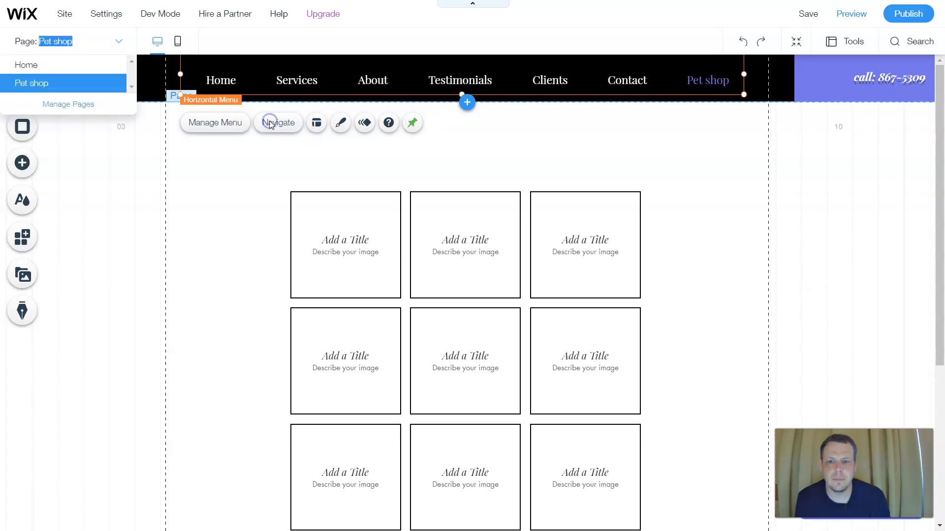
pyautogui.click(218, 129)
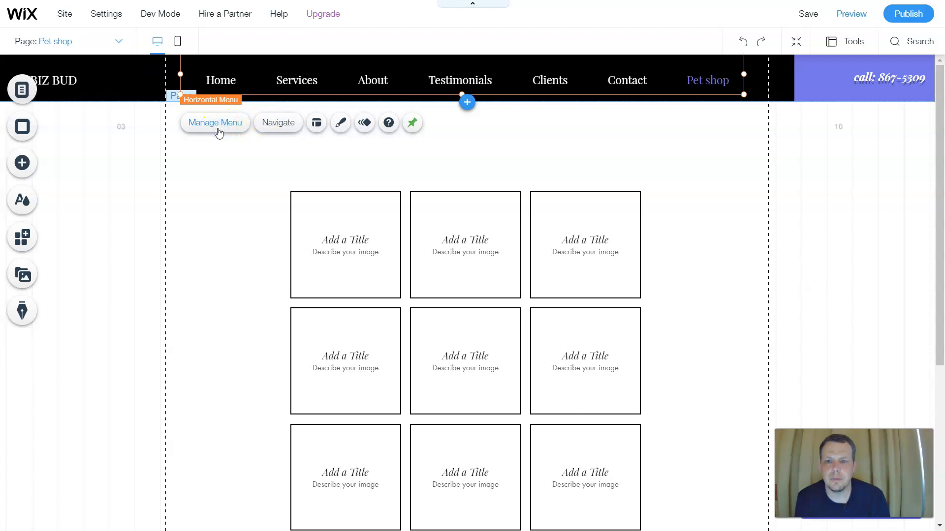
pyautogui.click(218, 129)
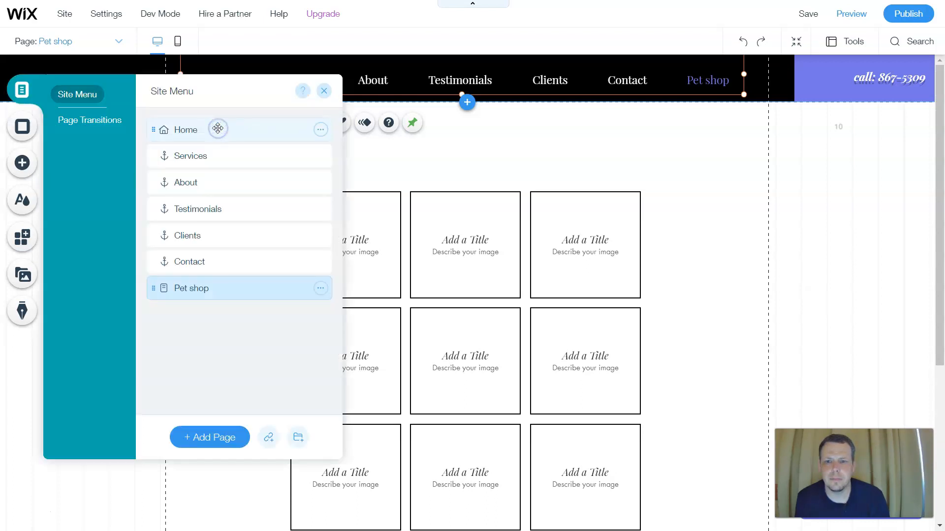
pyautogui.click(321, 289)
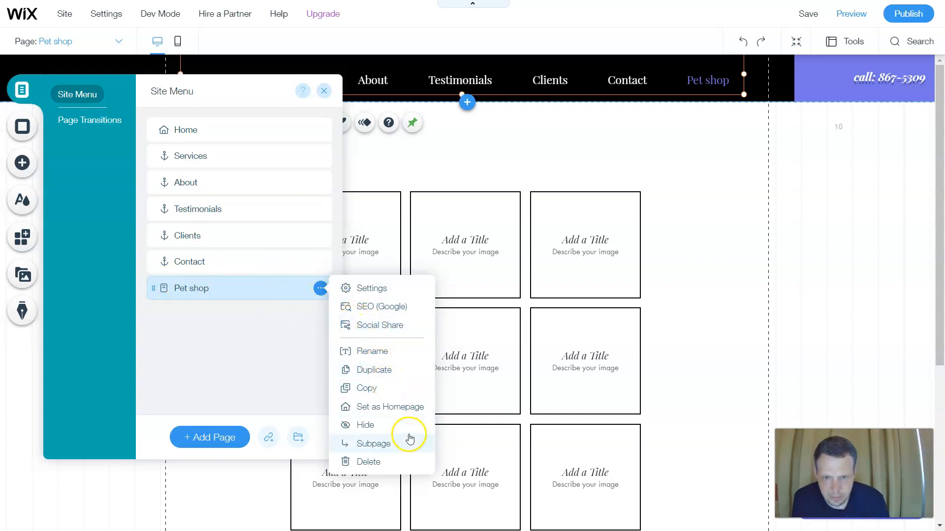
pyautogui.click(272, 441)
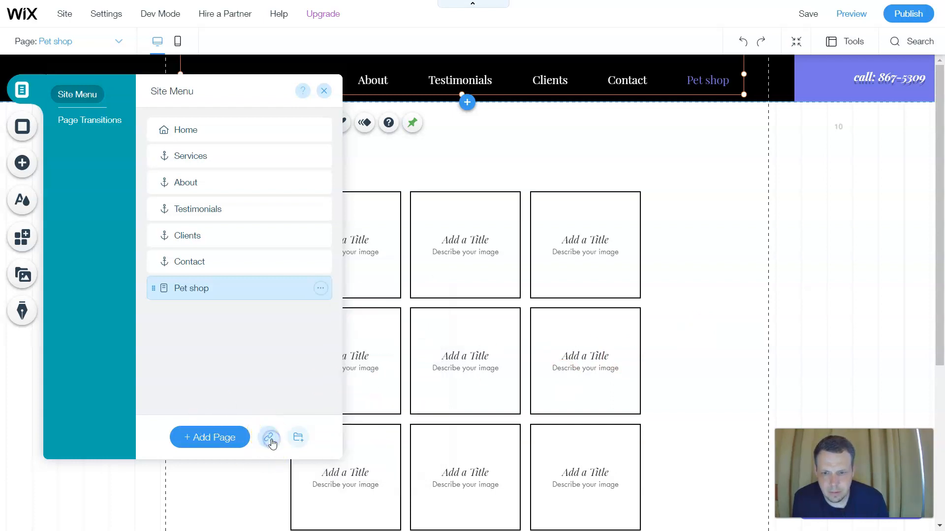
# - Try to add a site menu link to an anchor on the Pet shop page, and close the link settings
pyautogui.click(272, 444)
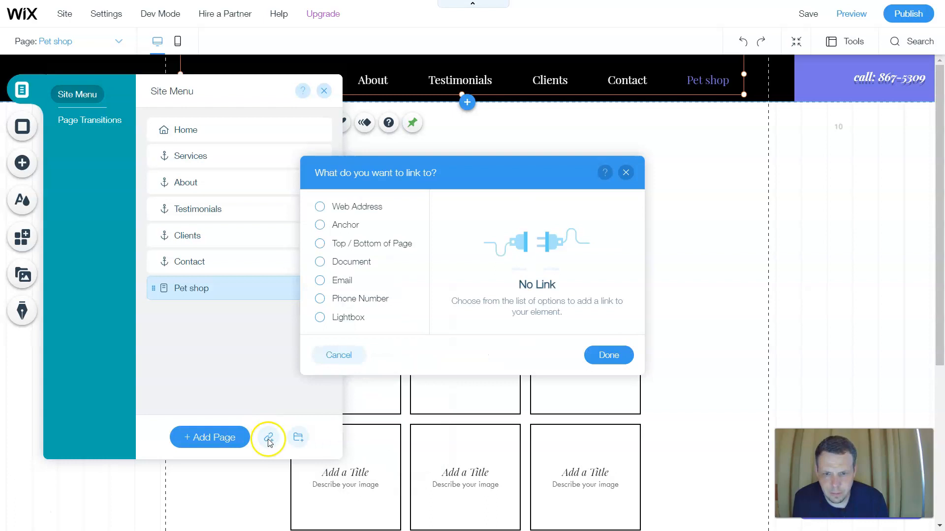
pyautogui.click(329, 231)
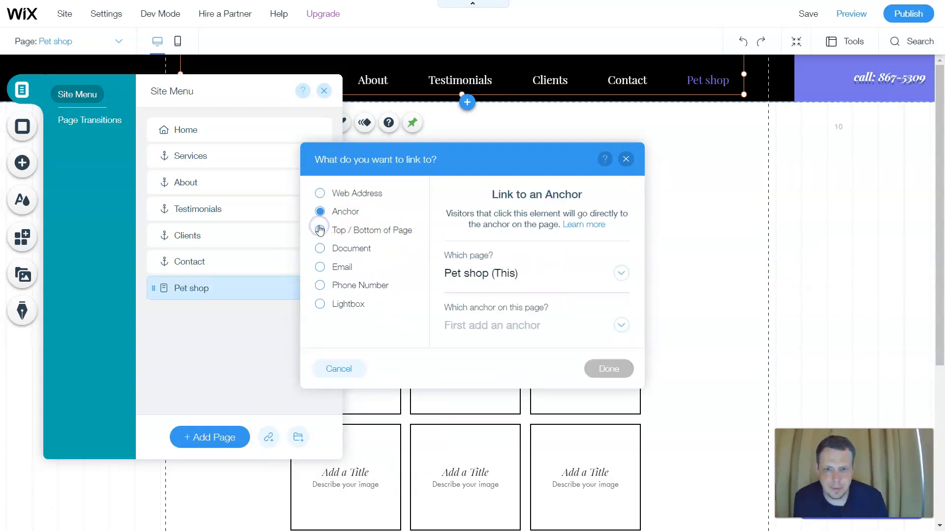
pyautogui.click(435, 319)
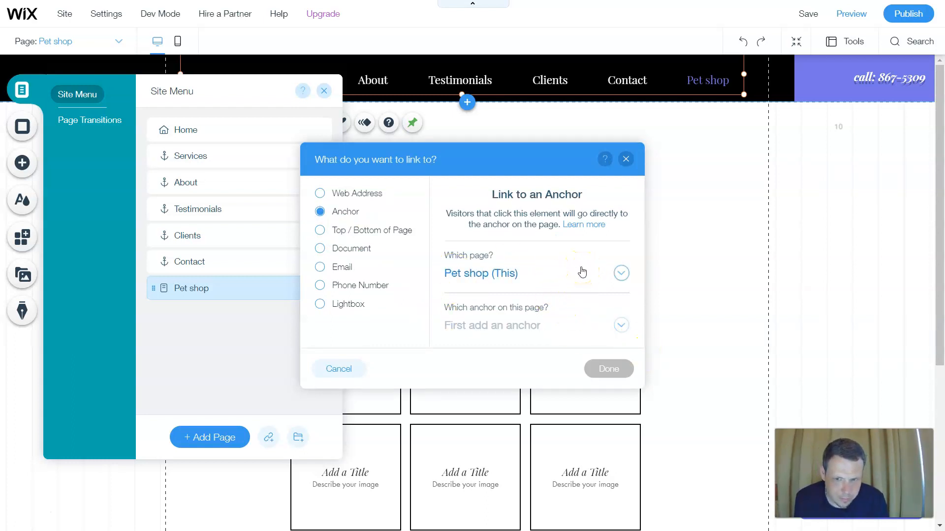
pyautogui.click(613, 373)
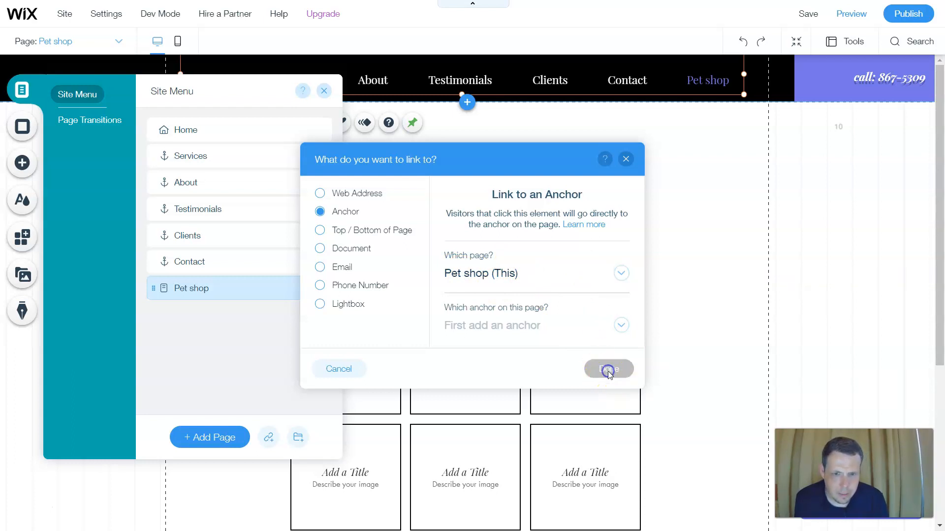
pyautogui.click(609, 328)
pyautogui.click(583, 333)
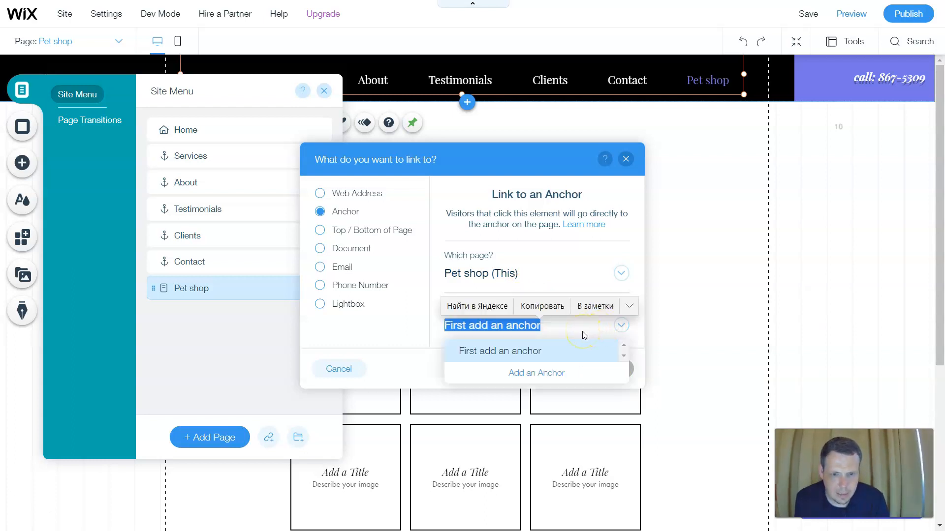
pyautogui.click(570, 330)
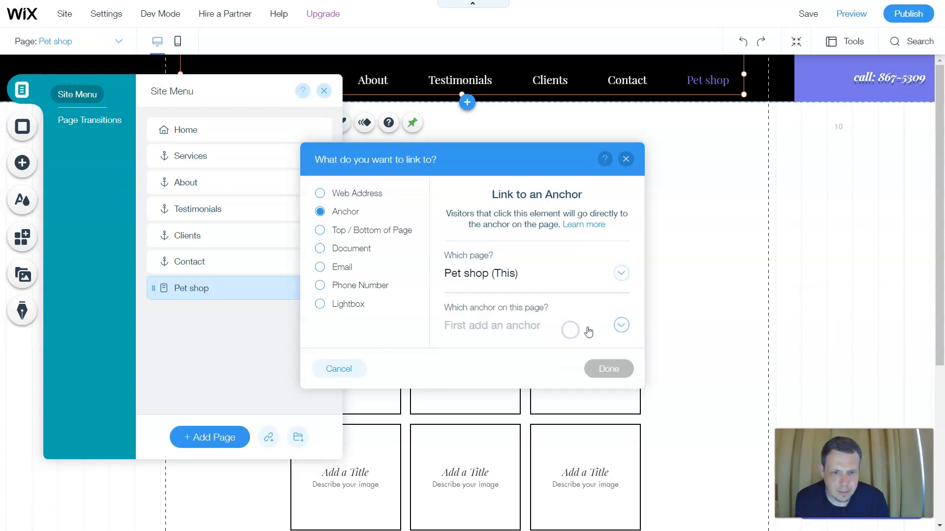
pyautogui.click(626, 159)
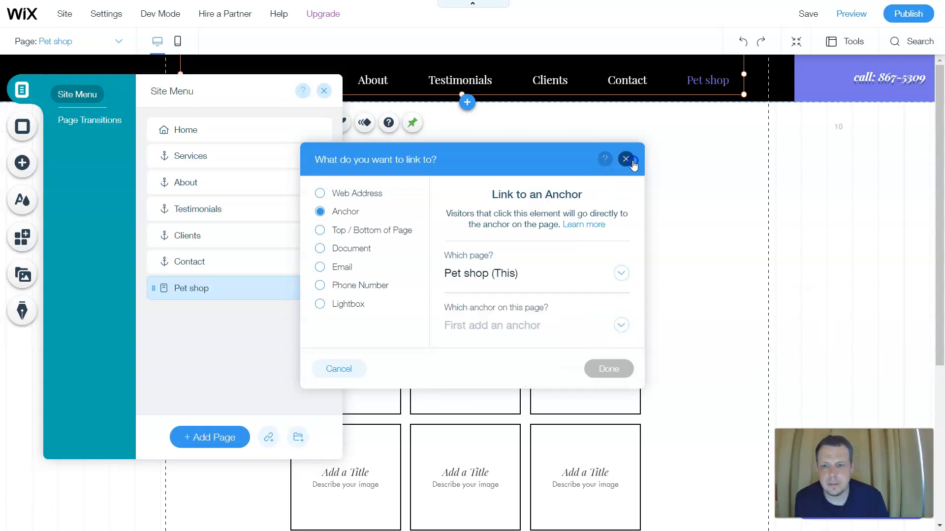
# - Add an anchor from the menu elements to the Pet shop page
pyautogui.rightClick(680, 309)
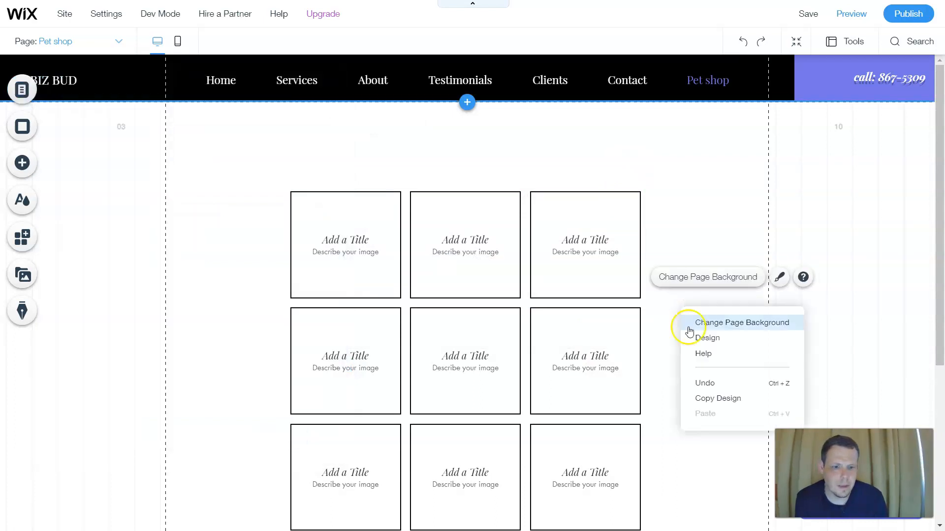
pyautogui.click(671, 323)
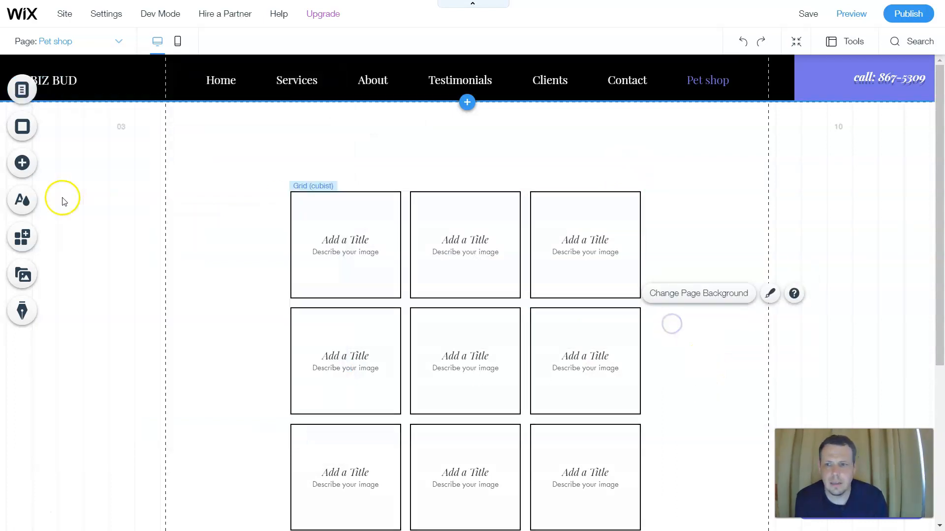
pyautogui.click(22, 163)
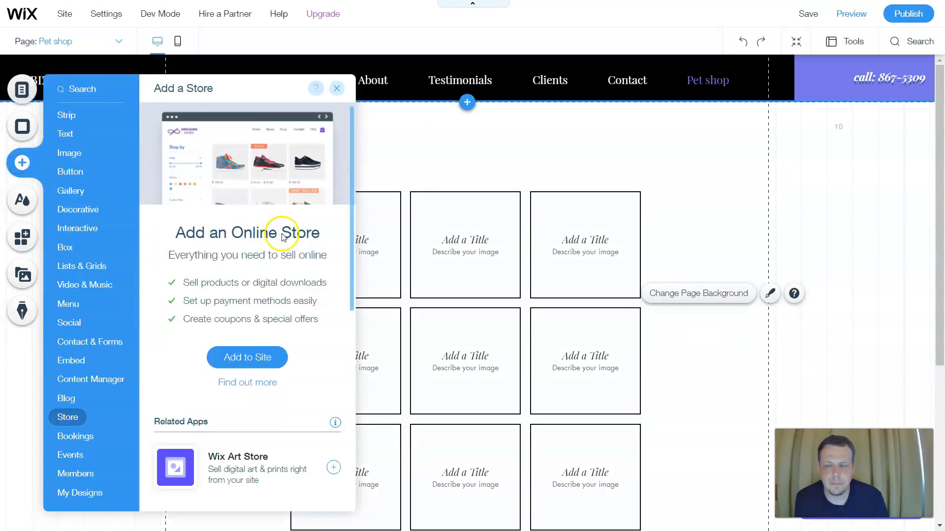
pyautogui.click(84, 285)
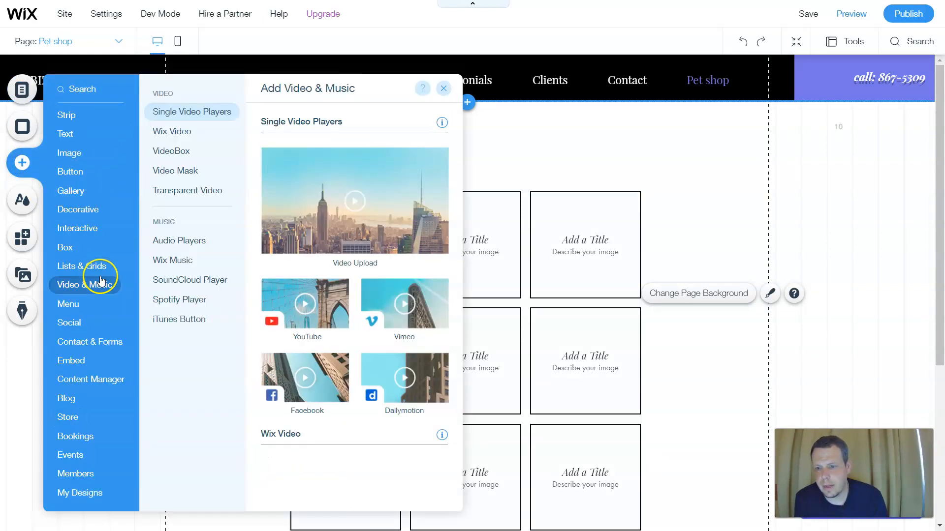
pyautogui.click(81, 322)
pyautogui.scroll(2, 85, 341)
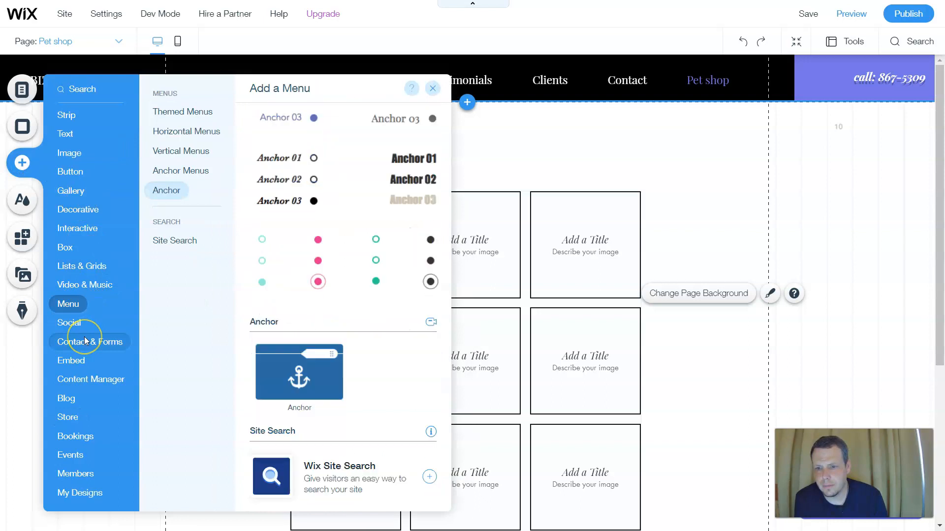
pyautogui.click(85, 343)
pyautogui.click(72, 323)
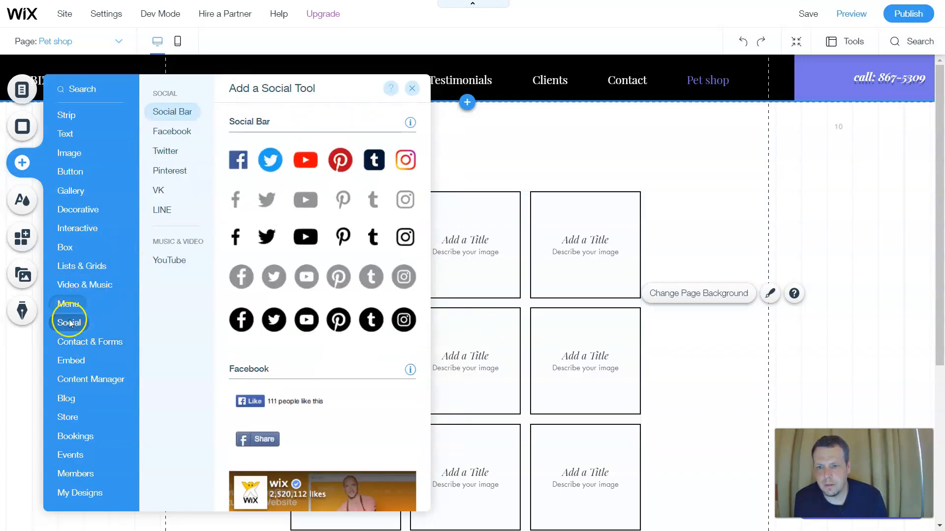
pyautogui.click(68, 305)
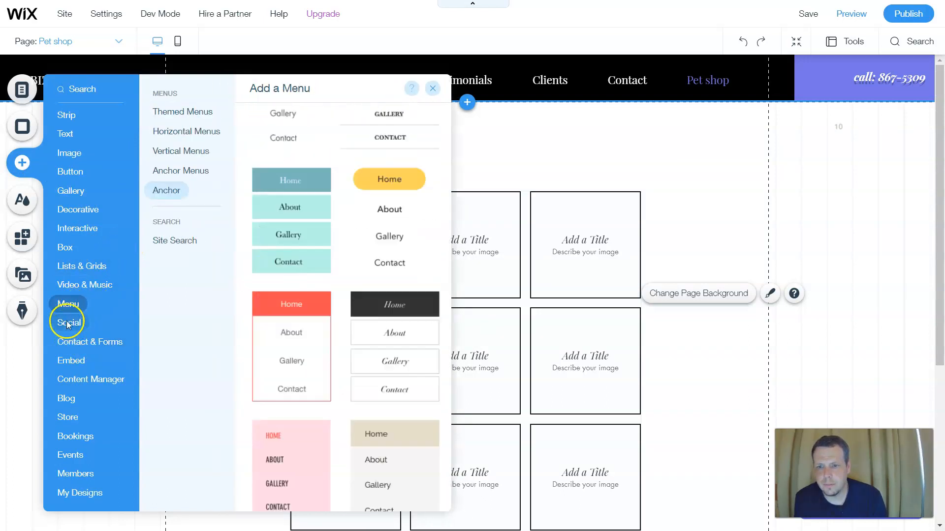
pyautogui.click(173, 191)
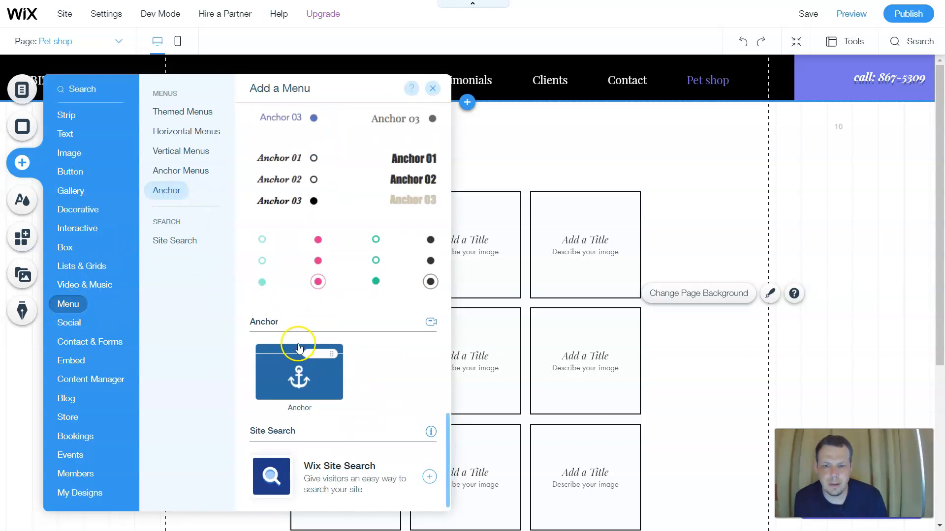
pyautogui.click(301, 359)
pyautogui.click(301, 361)
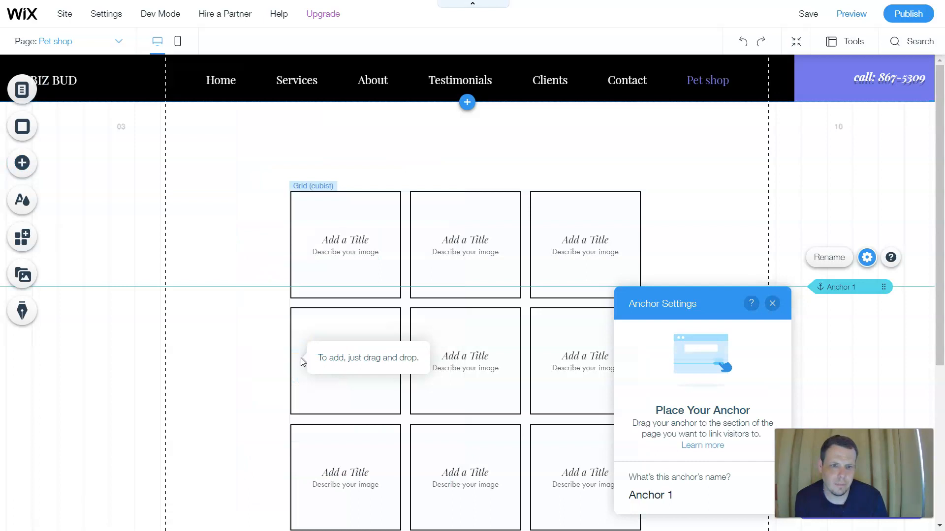
# - Rename the new anchor as "pet shop2"
pyautogui.click(678, 490)
pyautogui.doubleClick(678, 490)
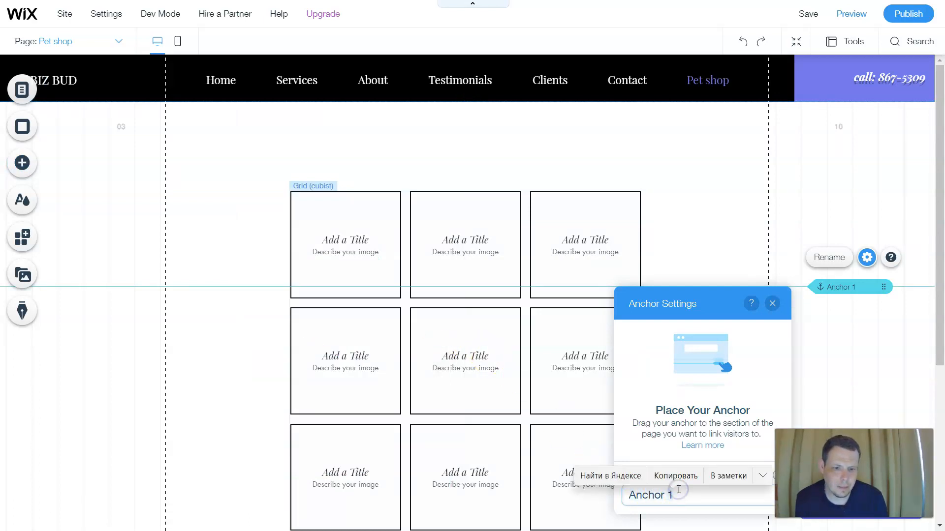
pyautogui.click(680, 496)
pyautogui.doubleClick(679, 496)
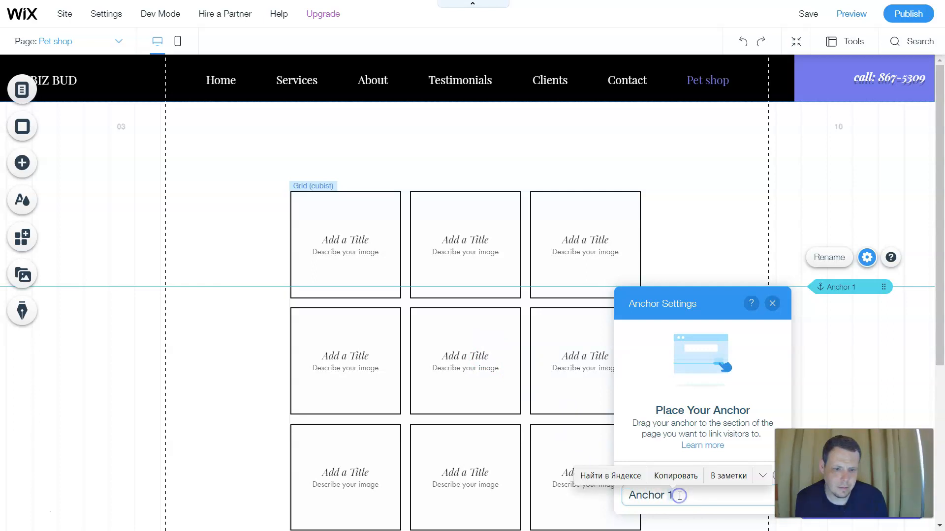
pyautogui.press('BackSpace')
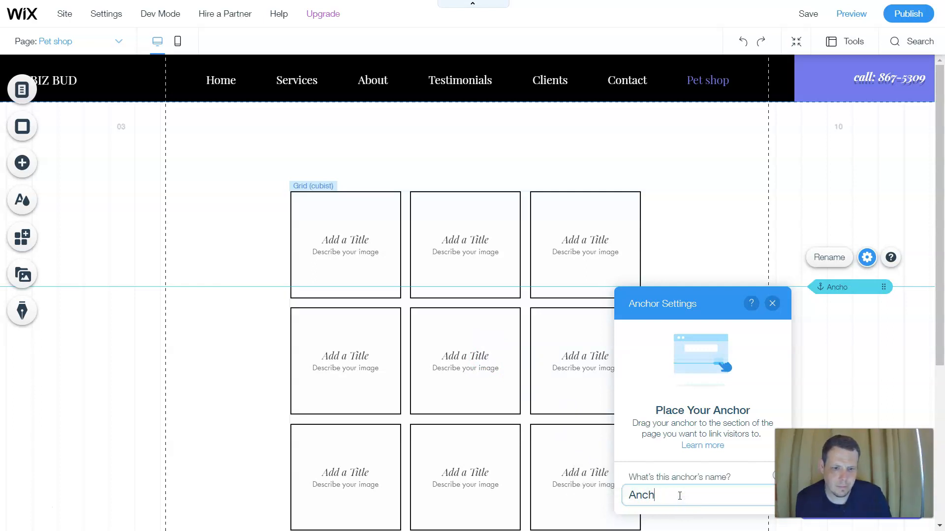
pyautogui.press('BackSpace')
pyautogui.press('BackSpace')
pyautogui.press('BackSpace')
pyautogui.press('BackSpace')
pyautogui.write('petsh')
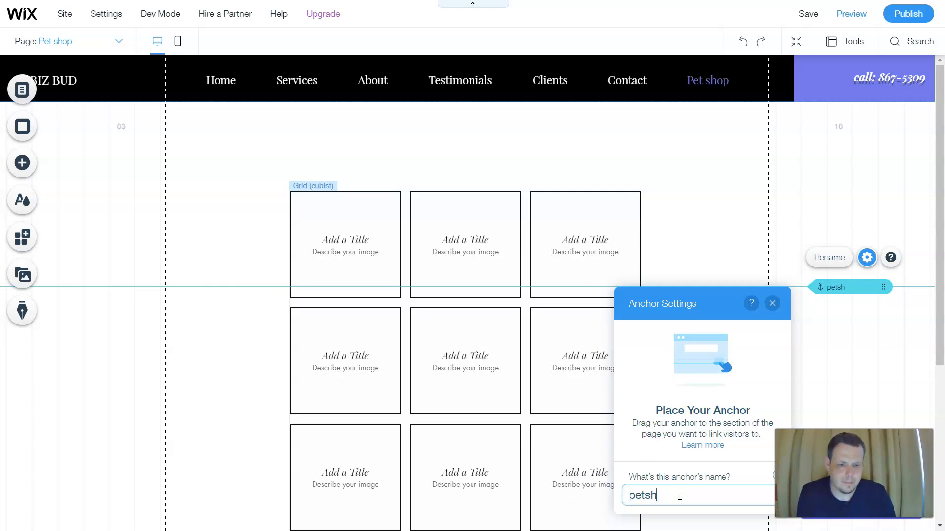
pyautogui.write('optshop2')
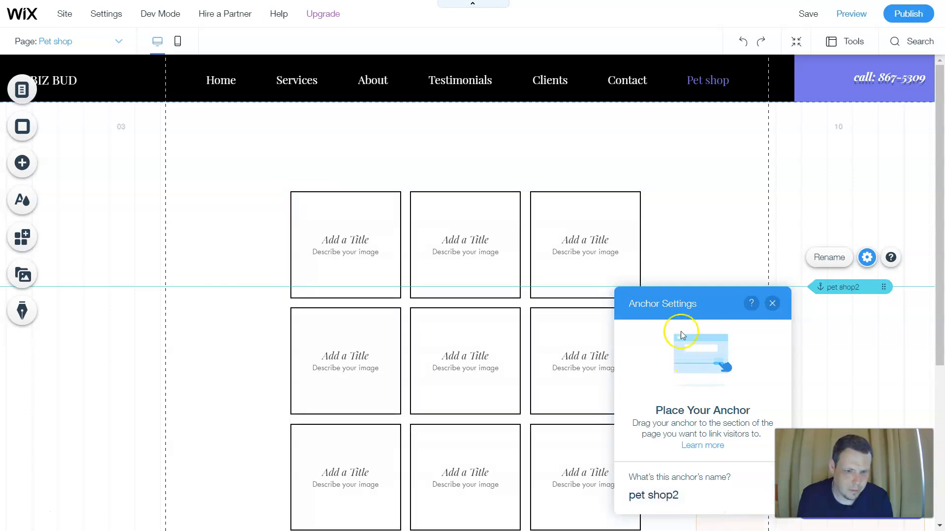
# - Move the pet shop2 anchor down to the upper edge of the gallery's second row and close its settings
pyautogui.moveTo(673, 296); pyautogui.dragTo(590, 102)
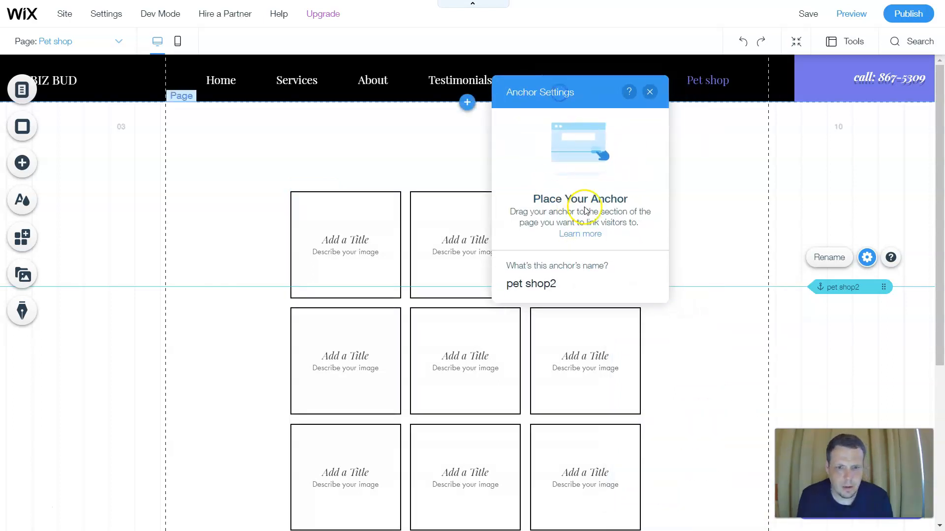
pyautogui.click(605, 286)
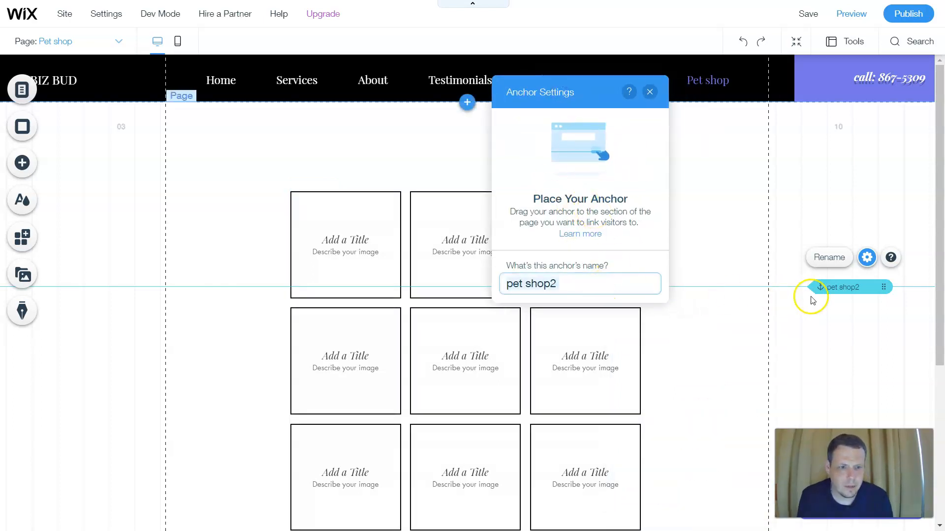
pyautogui.moveTo(832, 290); pyautogui.dragTo(816, 322)
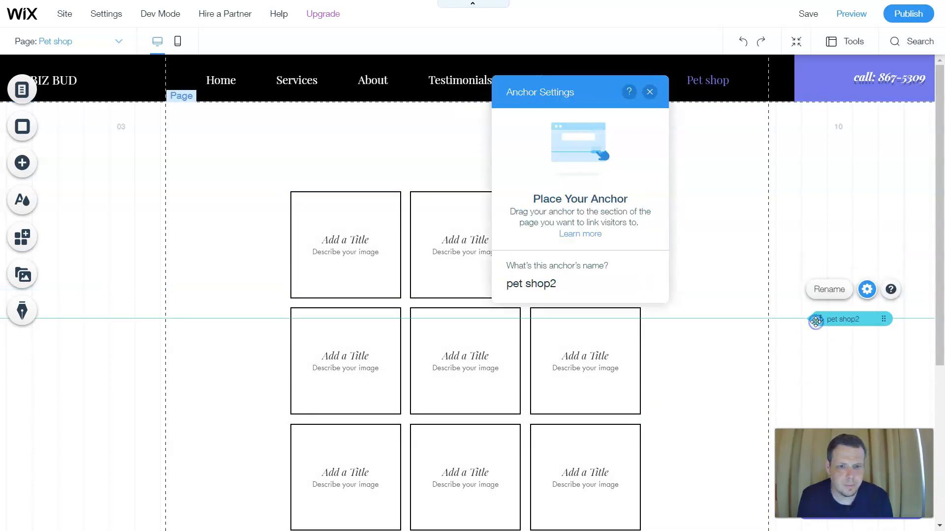
pyautogui.click(716, 171)
# - Add a site menu link that leads to the pet shop2 anchor on the Pet shop page
pyautogui.click(711, 80)
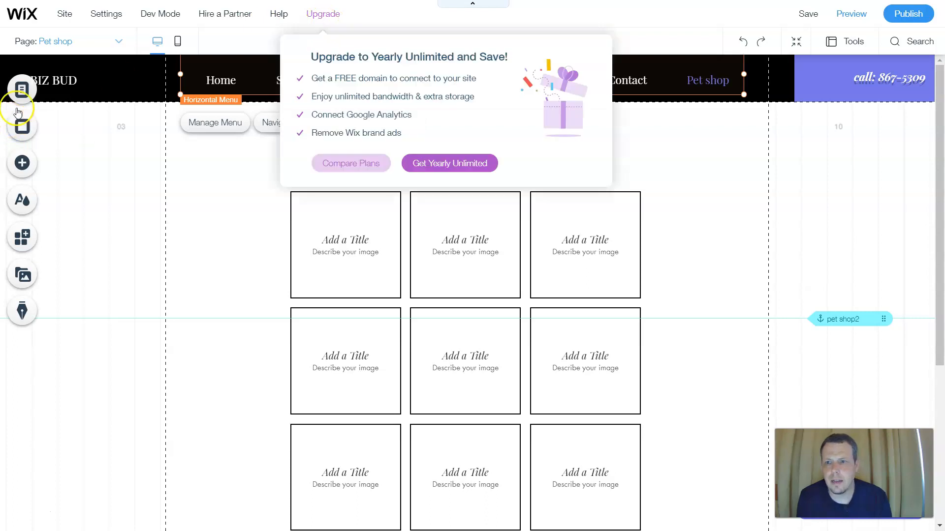
pyautogui.click(22, 92)
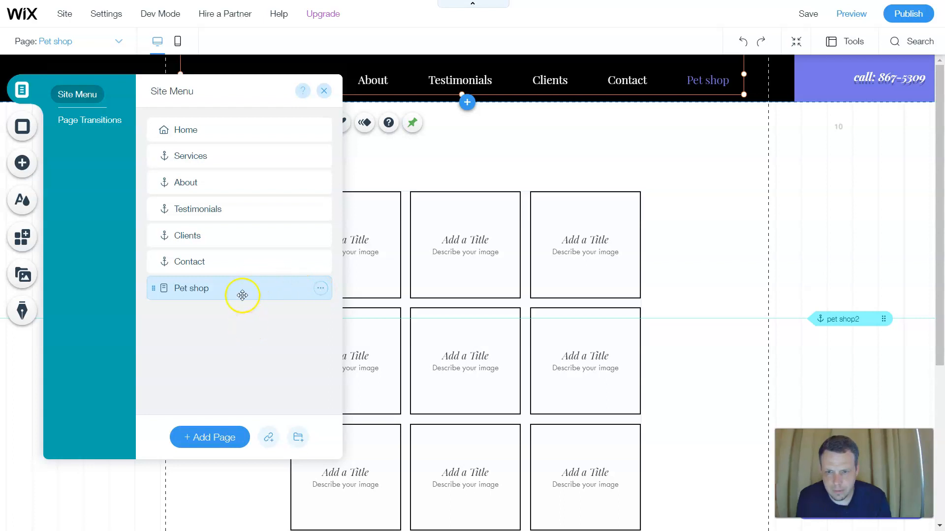
pyautogui.click(269, 438)
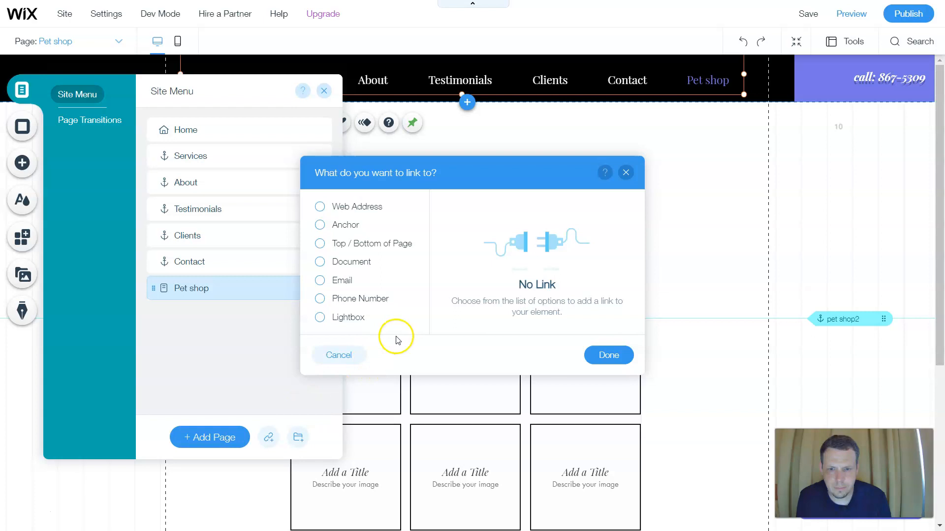
pyautogui.click(320, 226)
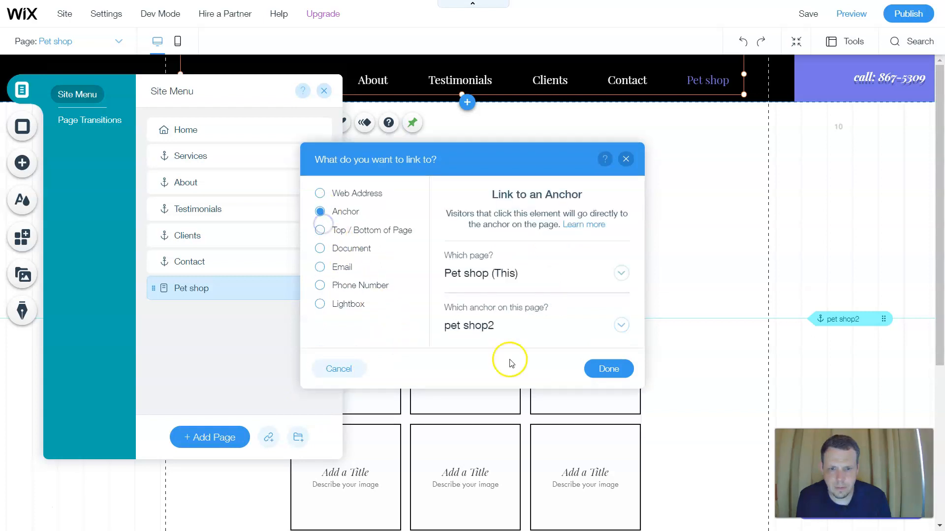
pyautogui.click(493, 326)
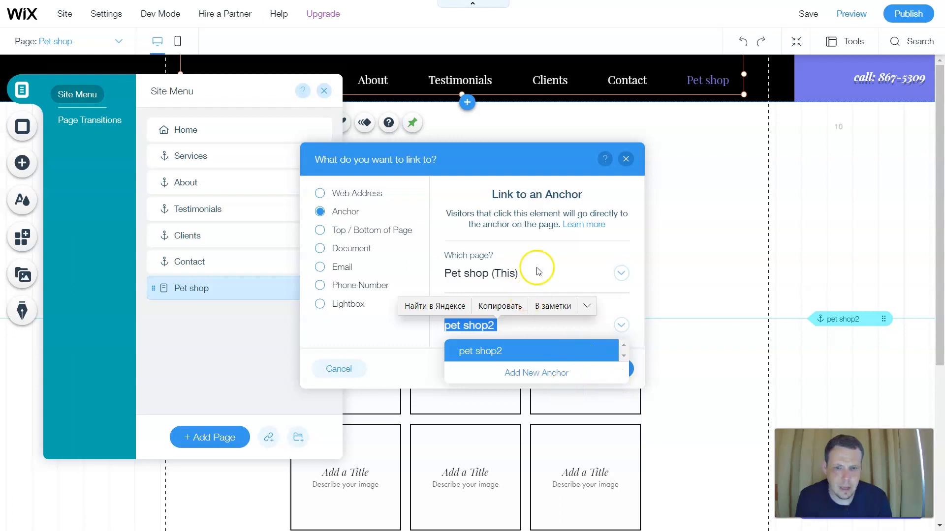
pyautogui.click(473, 353)
pyautogui.click(607, 374)
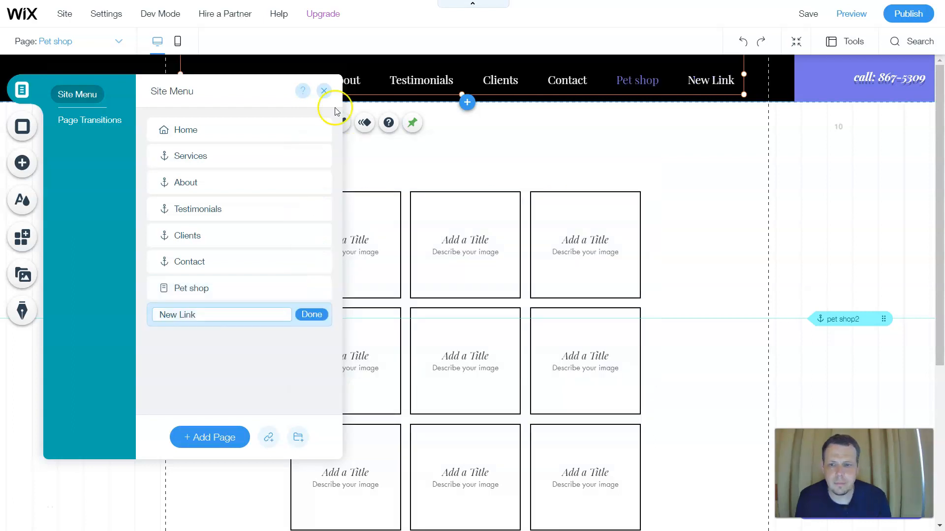
# - Open the Home page from the site menu and select the horizontal menu in its header
pyautogui.click(186, 130)
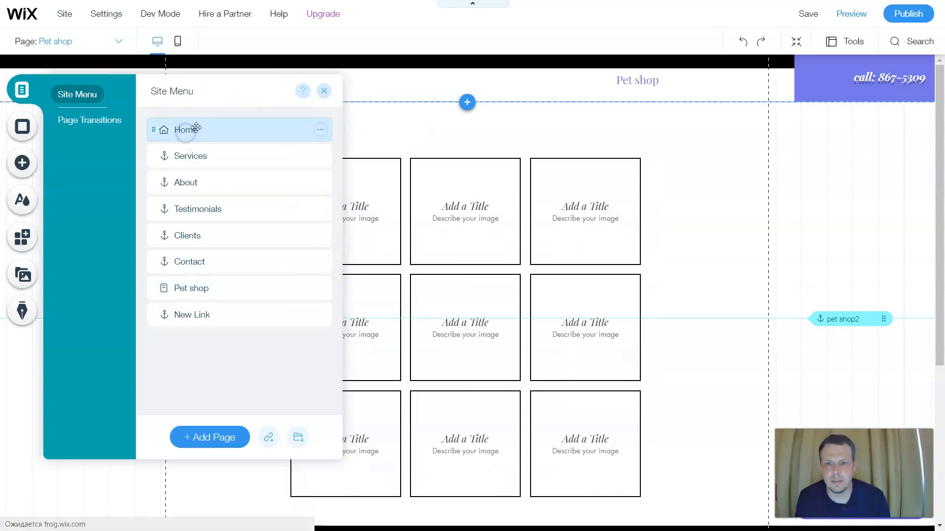
pyautogui.click(325, 93)
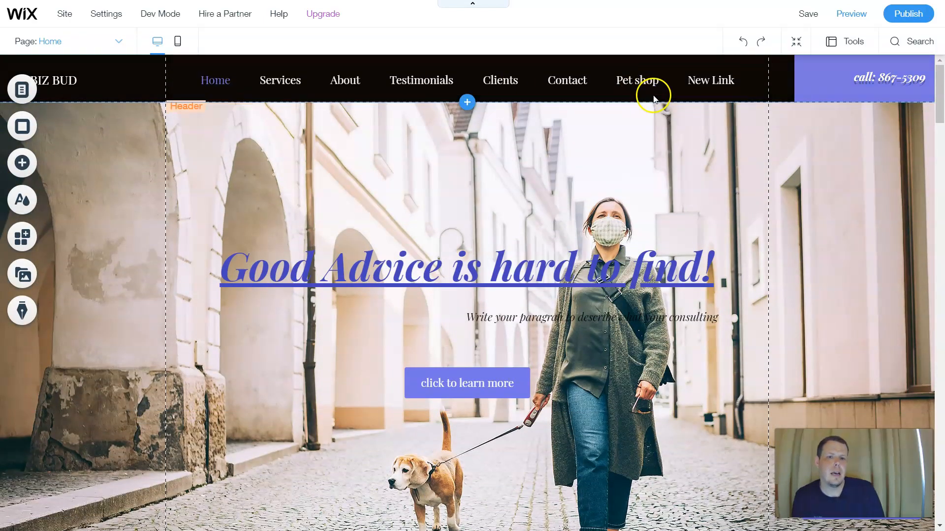
pyautogui.click(701, 85)
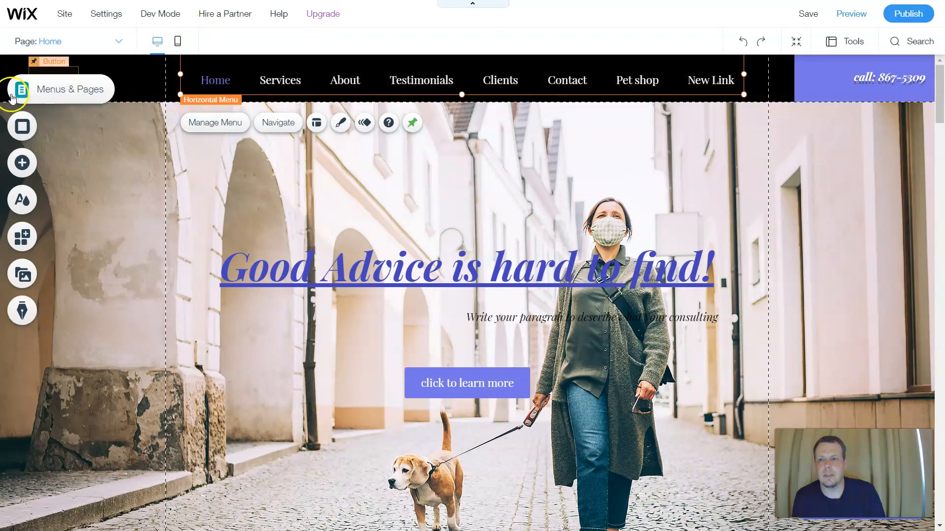
# - Check where the New Link item leads, delete it from the site menu, and close the menu settings
pyautogui.click(51, 97)
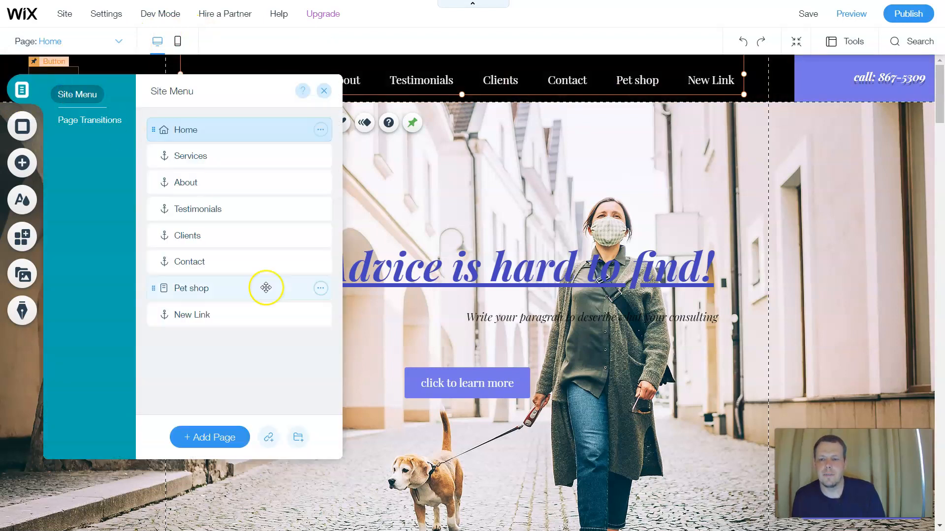
pyautogui.click(206, 315)
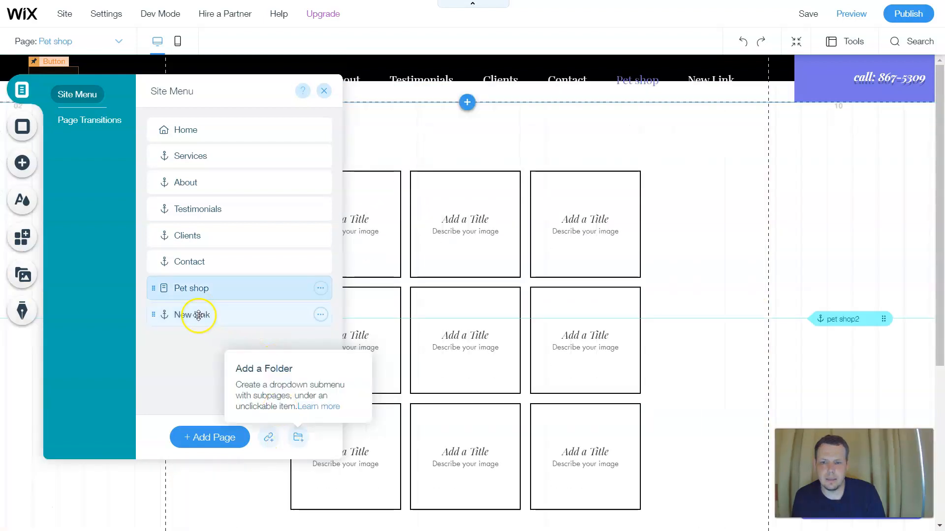
pyautogui.click(199, 315)
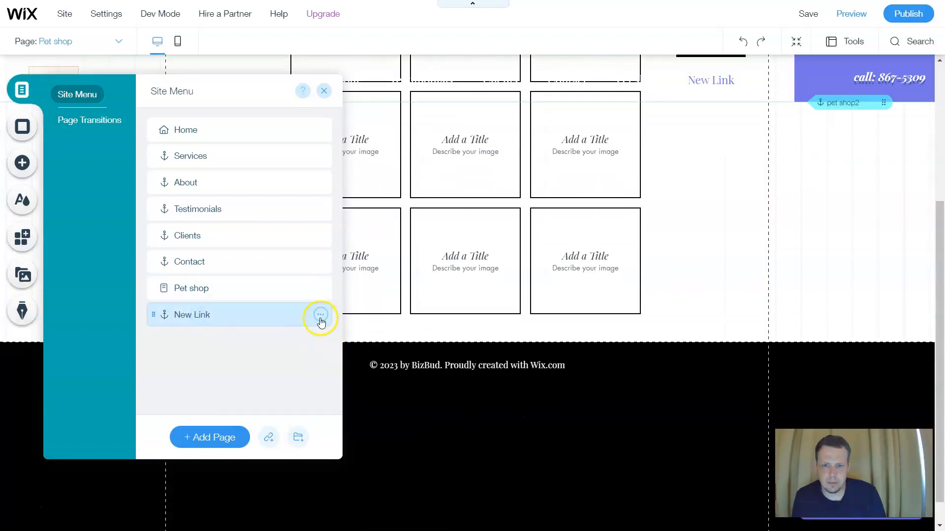
pyautogui.click(321, 316)
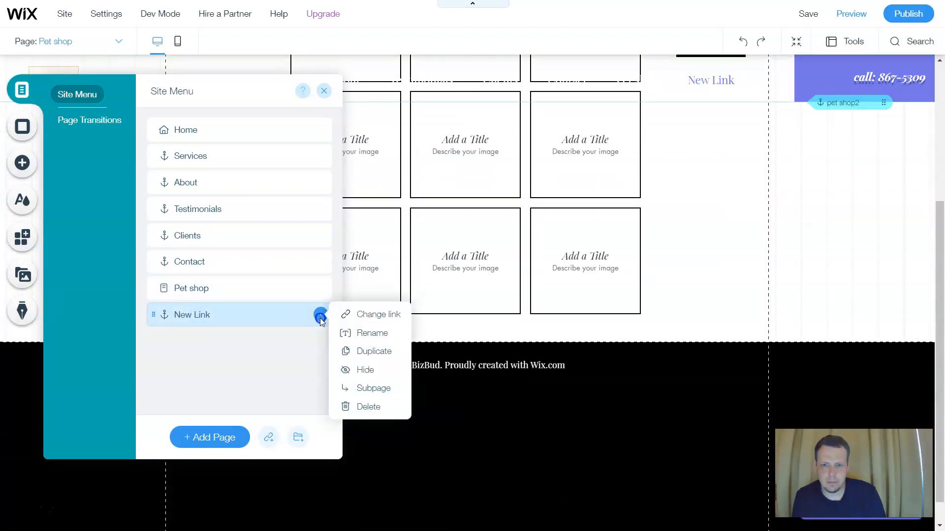
pyautogui.click(369, 409)
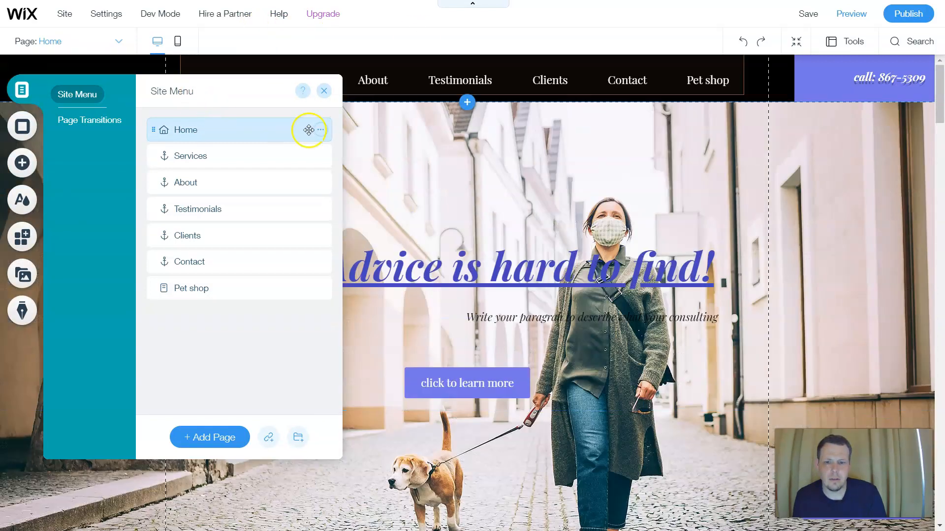
pyautogui.click(324, 90)
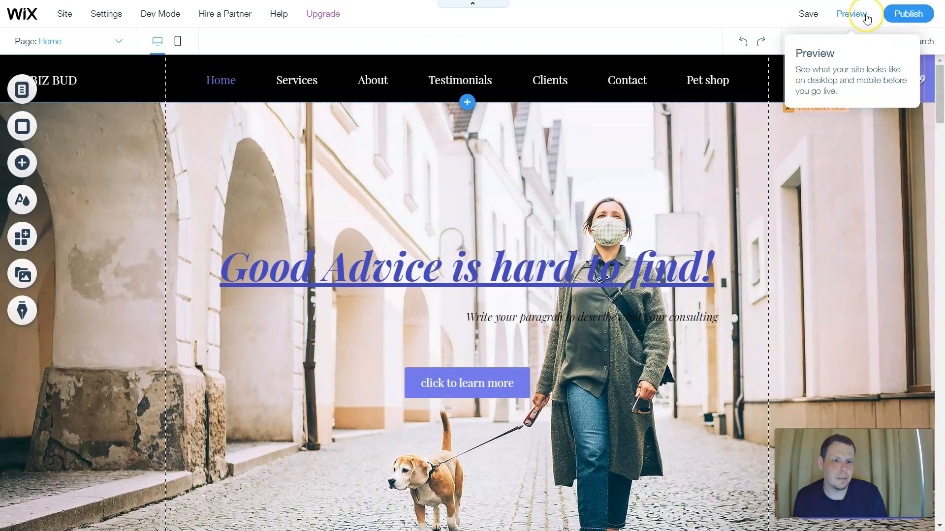
# - Preview the site and follow the header menu's Pet shop item to its page
pyautogui.click(866, 15)
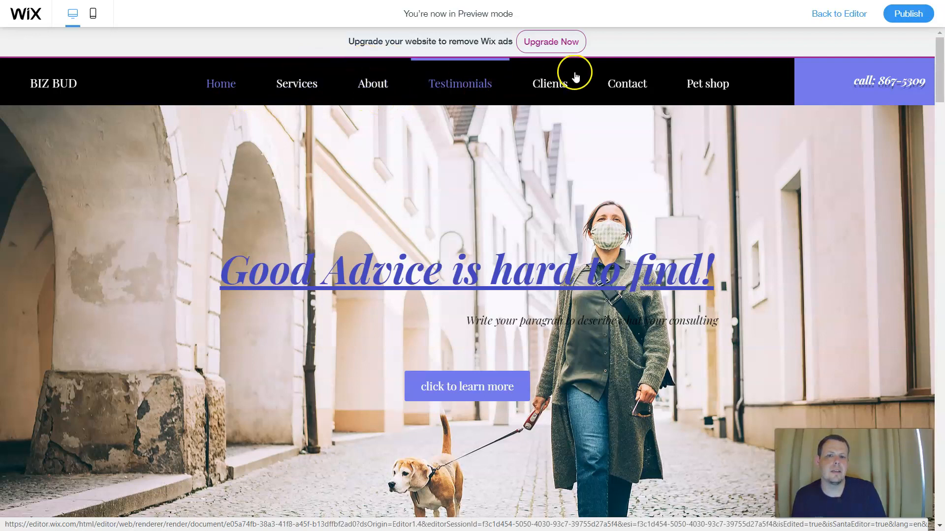
pyautogui.click(699, 92)
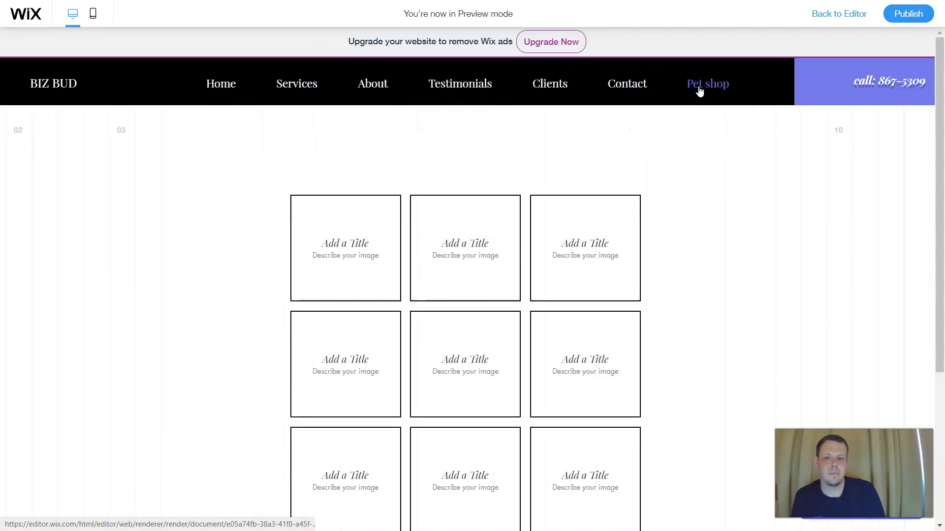